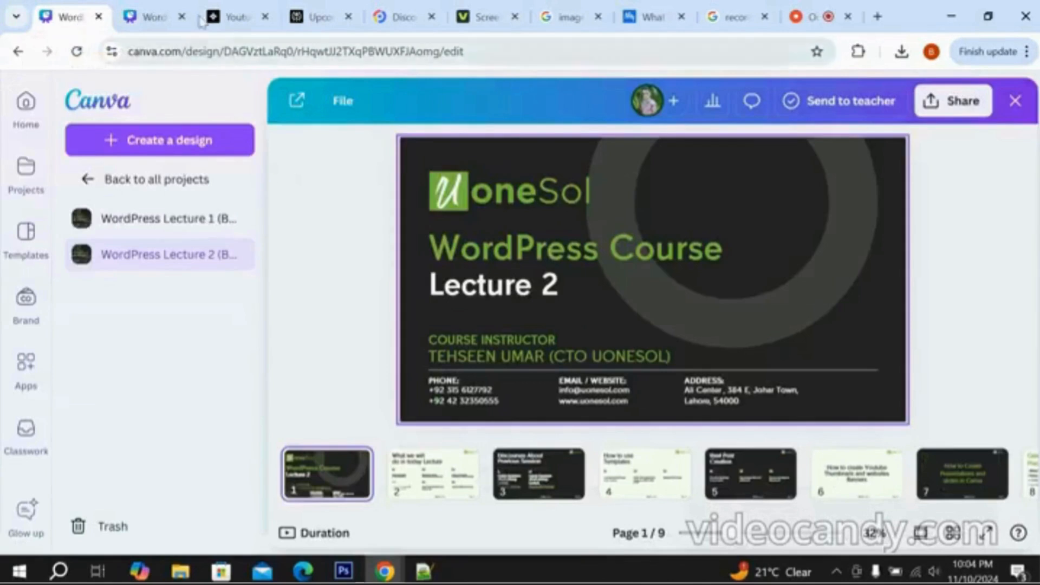
Look through the slides of the open WordPress Lecture 2 (Batch 1) presentation and return to its first slide.
click(145, 17)
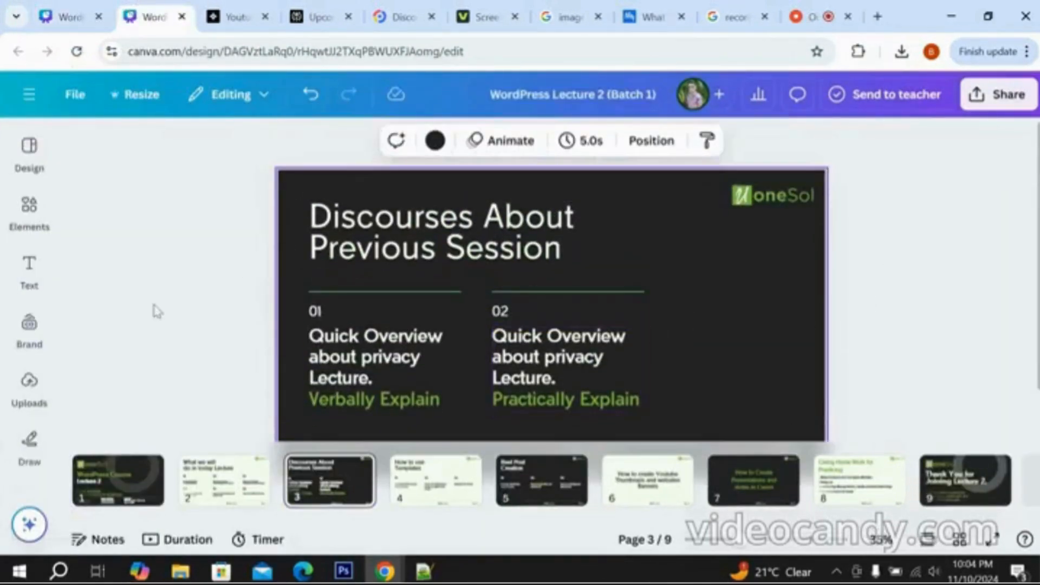
click(252, 489)
click(323, 494)
click(402, 480)
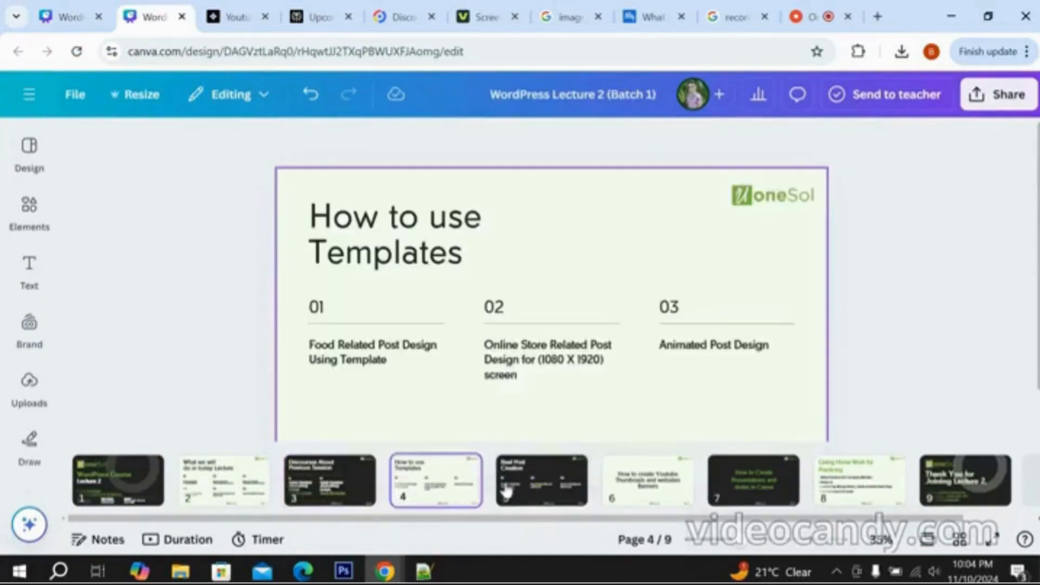
click(536, 487)
click(630, 490)
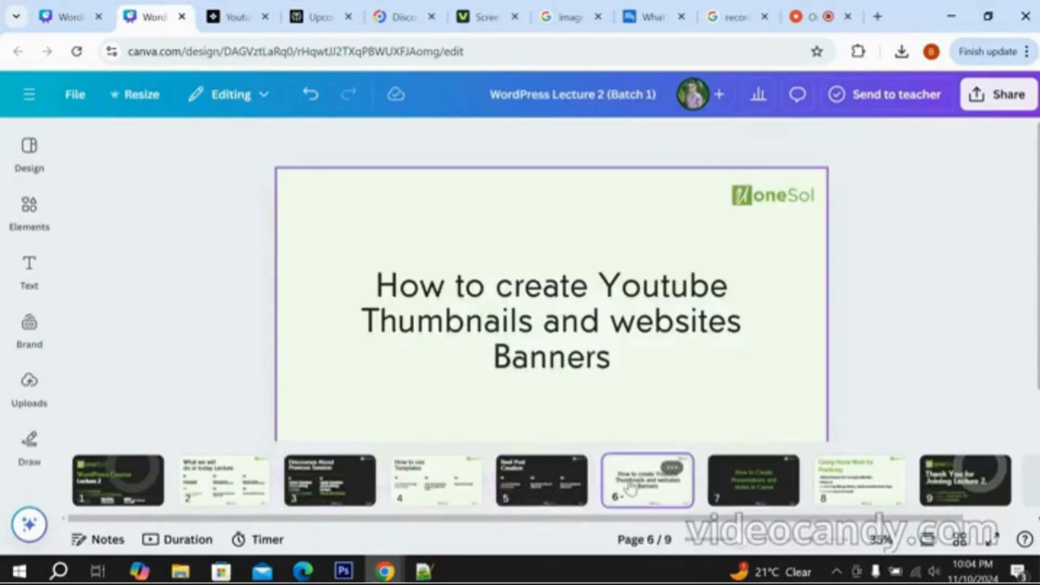
click(746, 494)
click(825, 489)
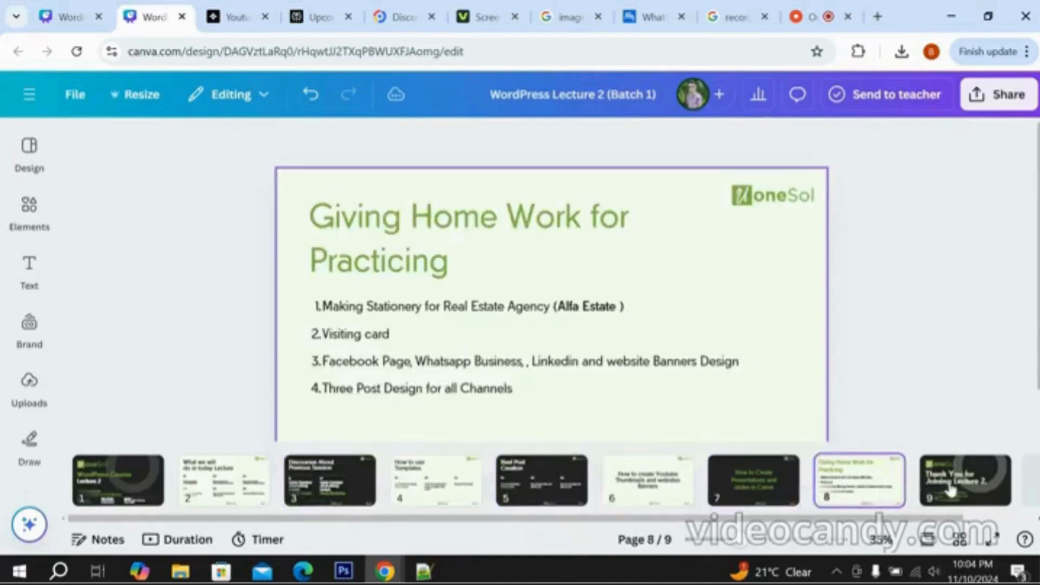
click(947, 489)
click(118, 481)
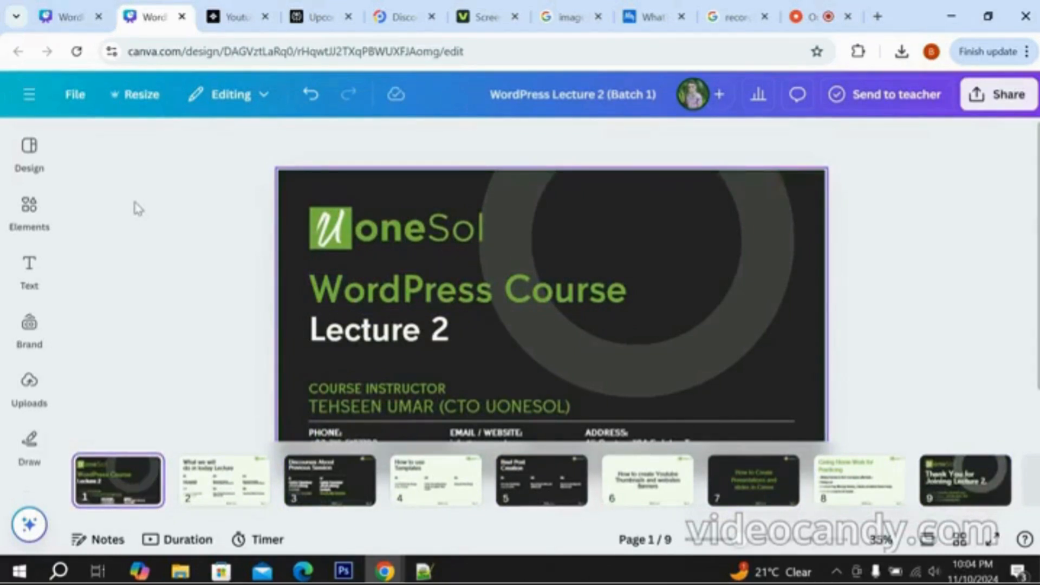
Go to the Canva home page and examine the account's teams and the recent designs.
click(59, 22)
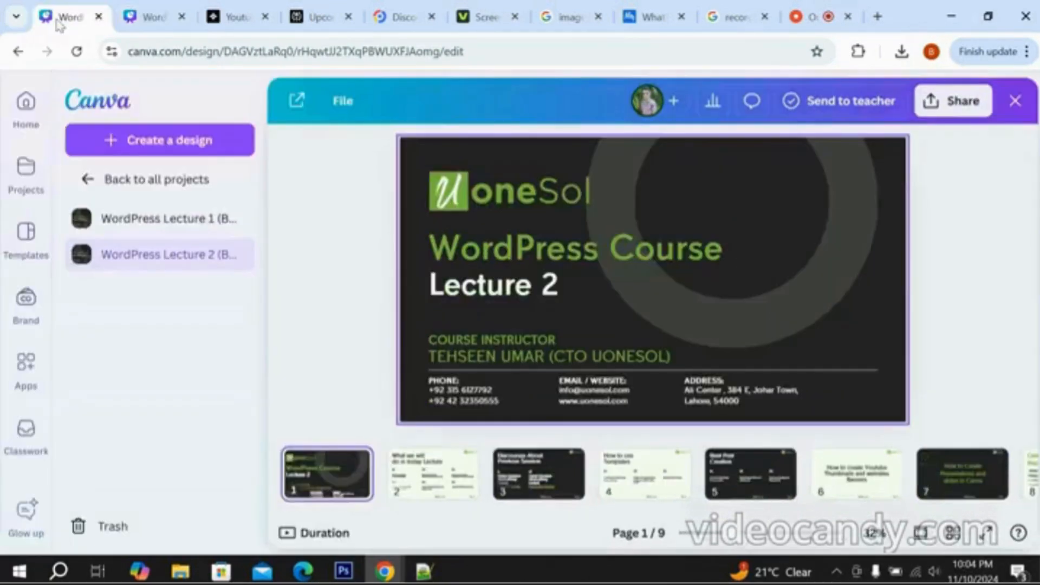
click(84, 111)
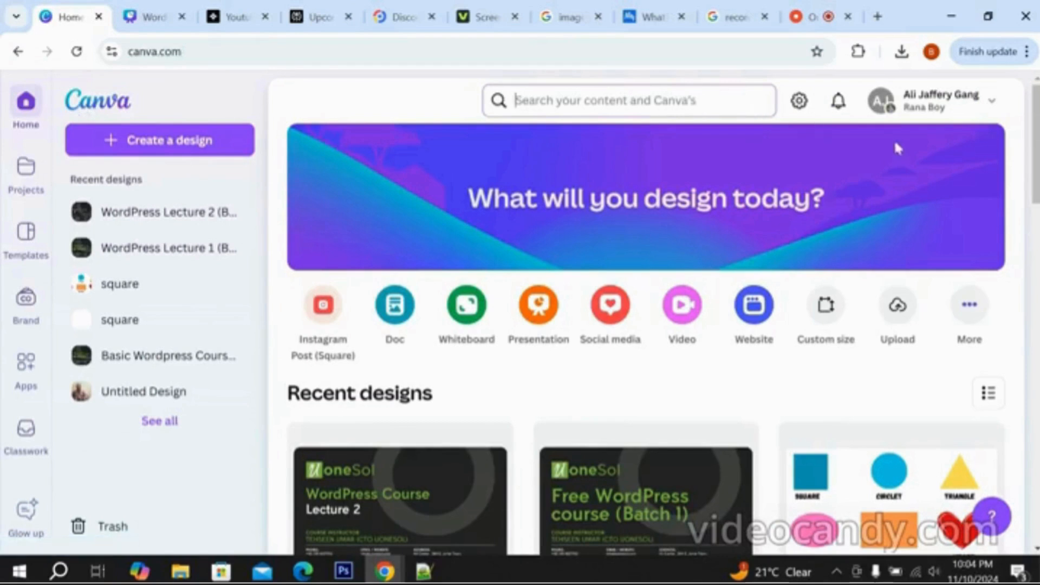
click(956, 109)
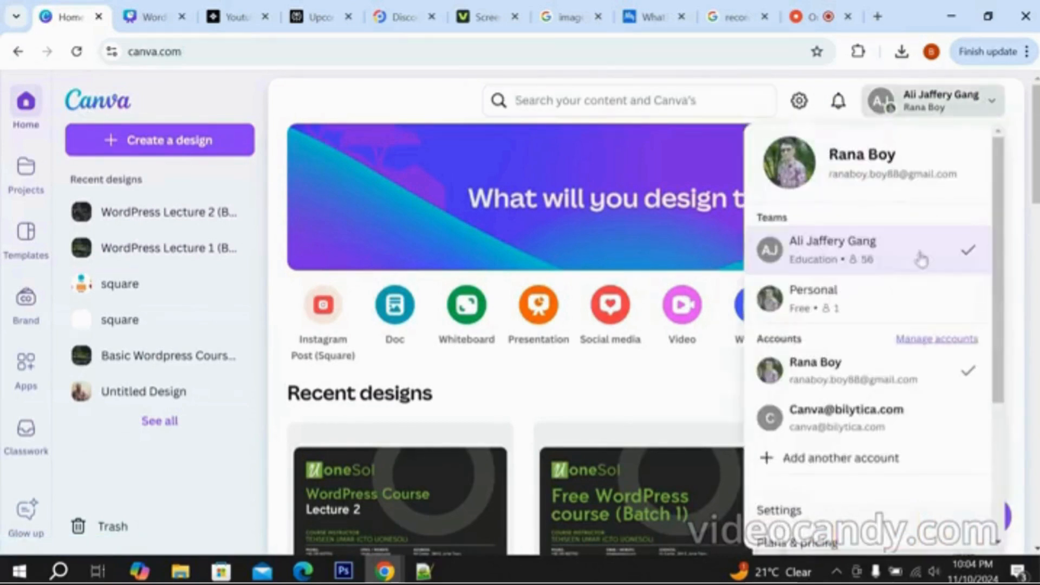
click(222, 106)
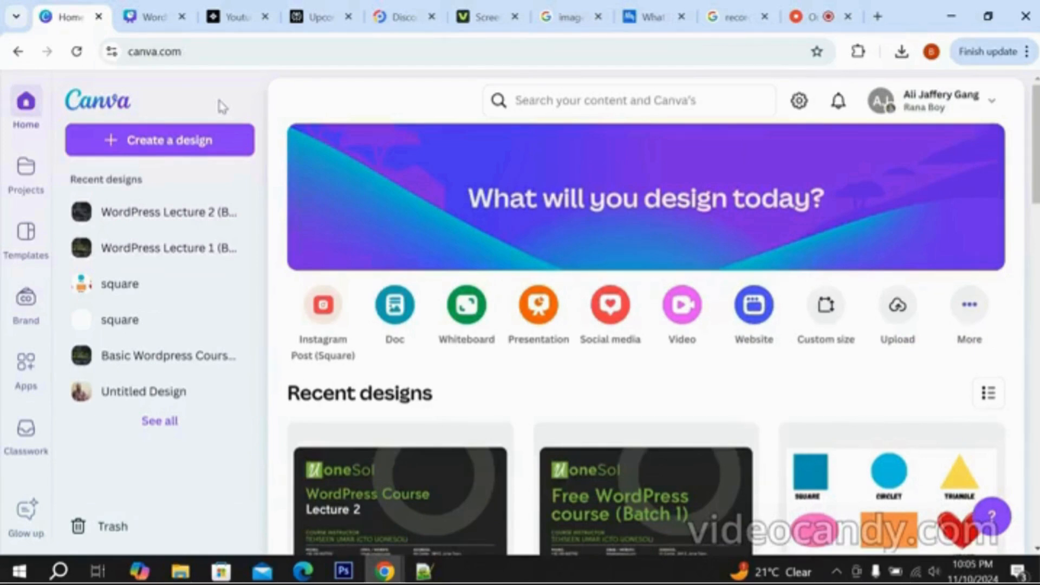
scroll(288, 217, down, 5)
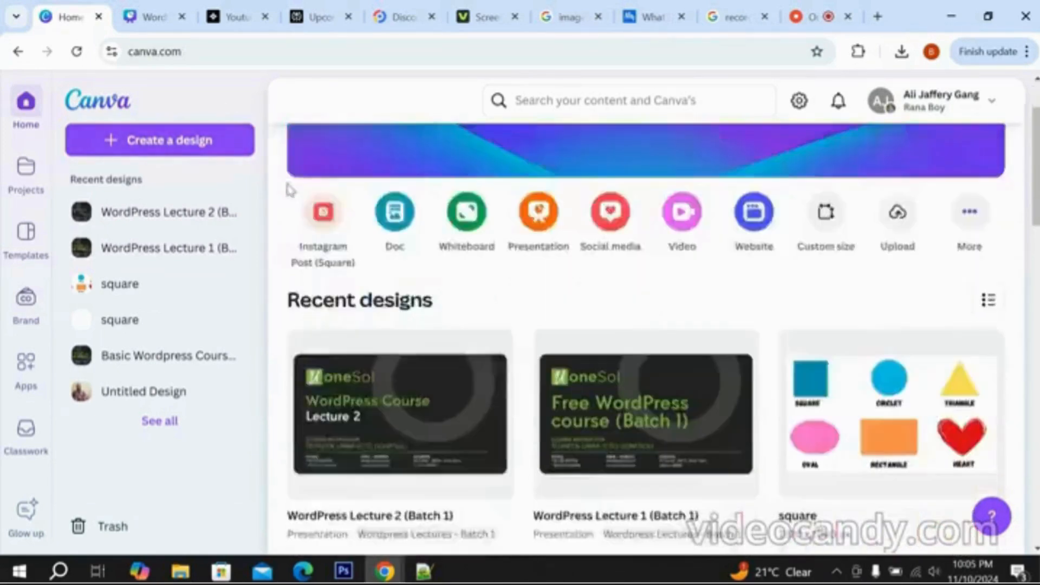
scroll(289, 224, up, 5)
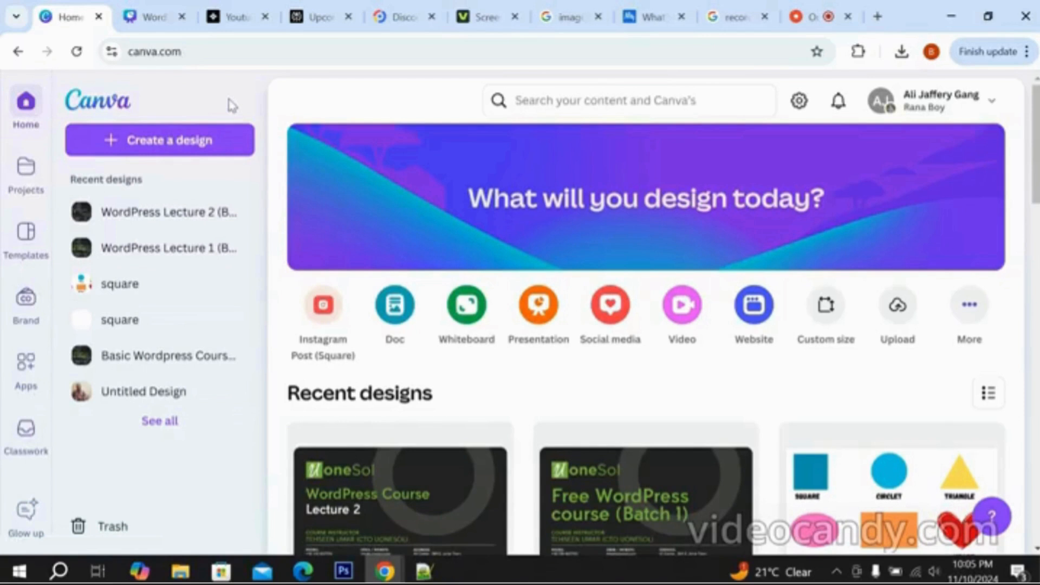
Look over the Projects, Templates and Apps sections of the Canva site.
click(21, 172)
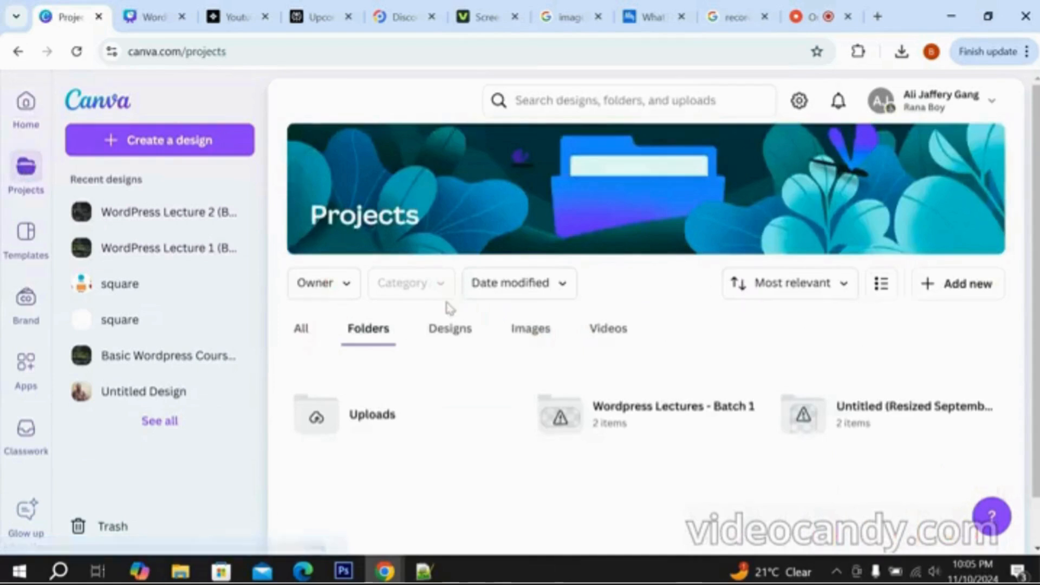
scroll(448, 304, down, 1)
scroll(448, 304, up, 1)
click(21, 243)
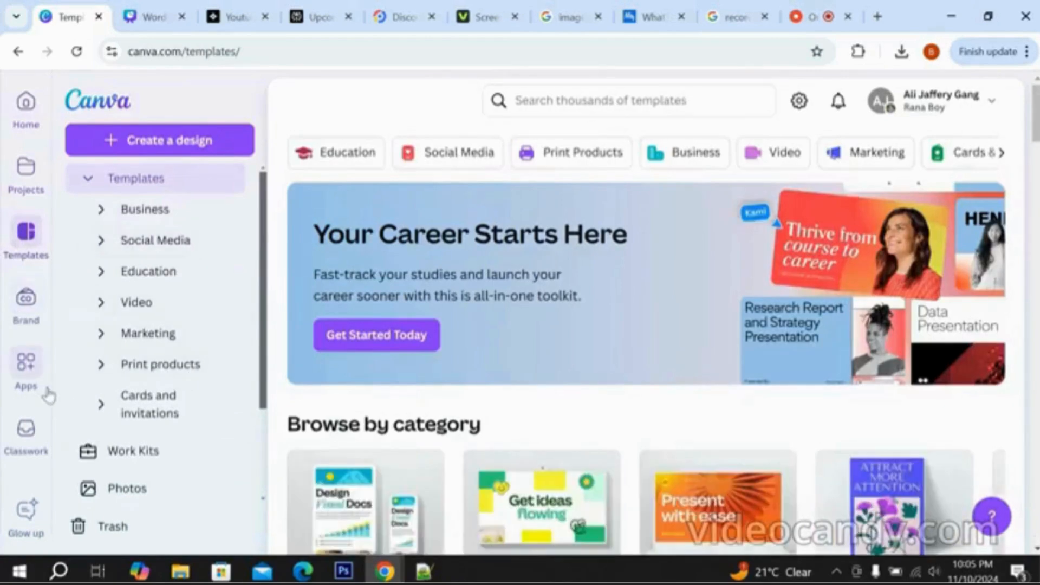
click(23, 384)
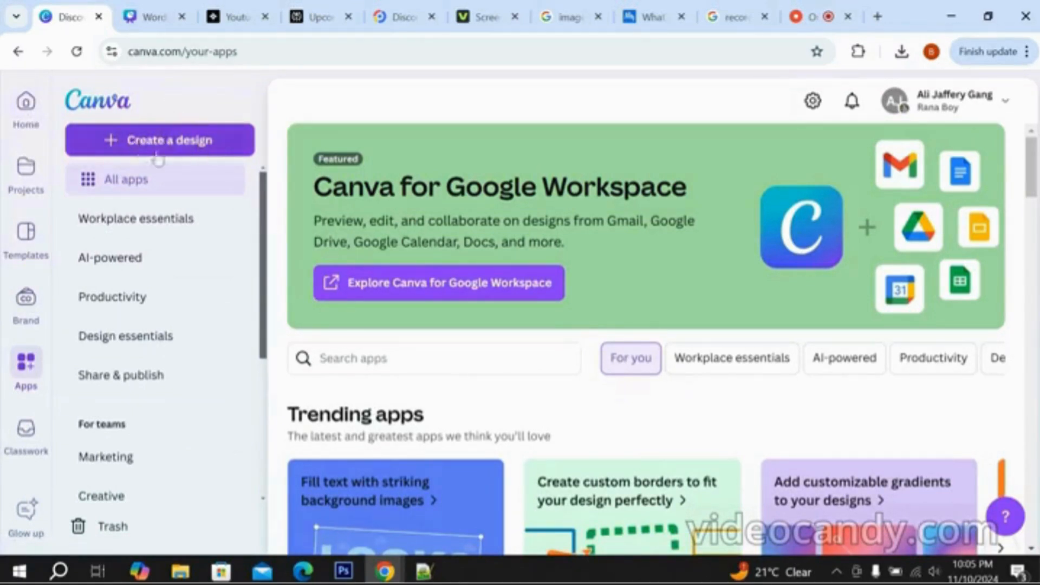
Create a new blank design with a custom size of 1920 × 1080 px.
click(141, 148)
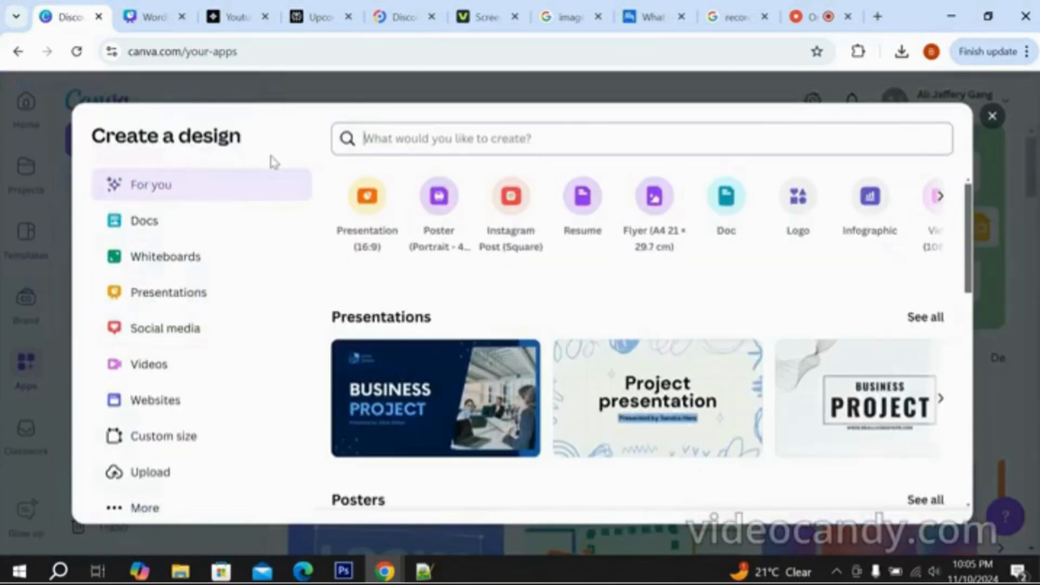
click(154, 436)
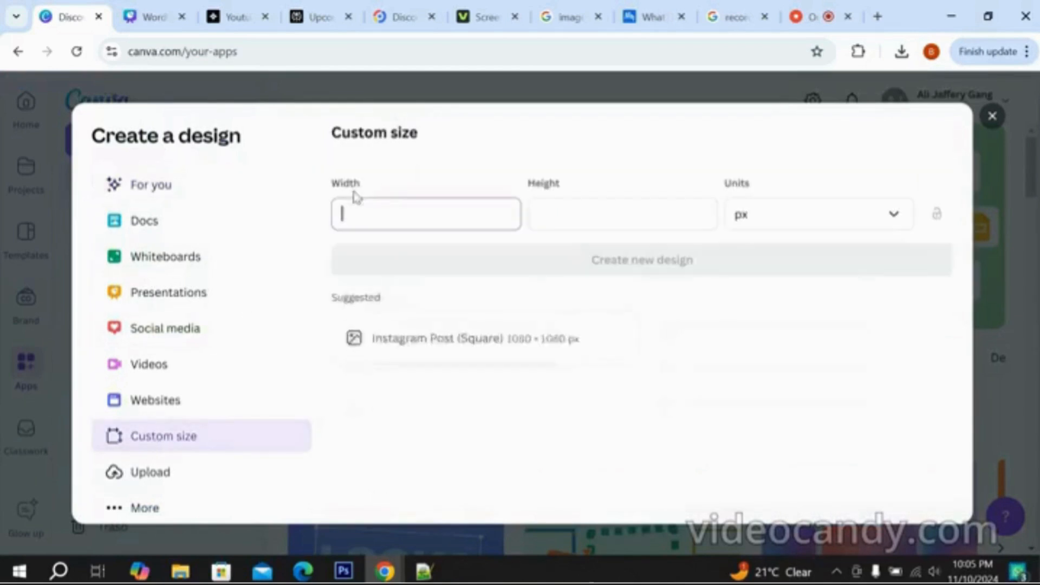
click(1017, 355)
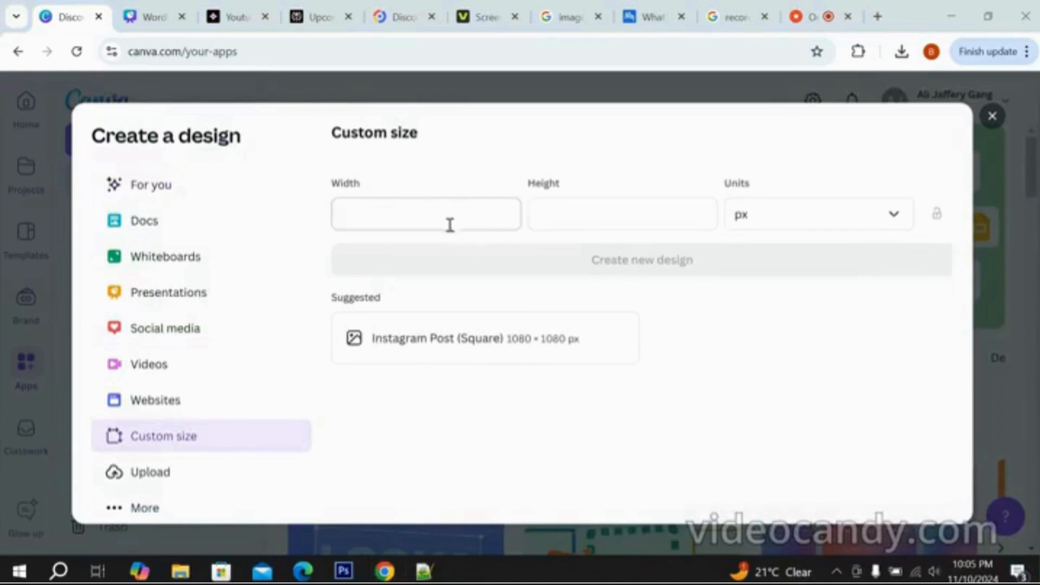
click(427, 215)
text(1920)
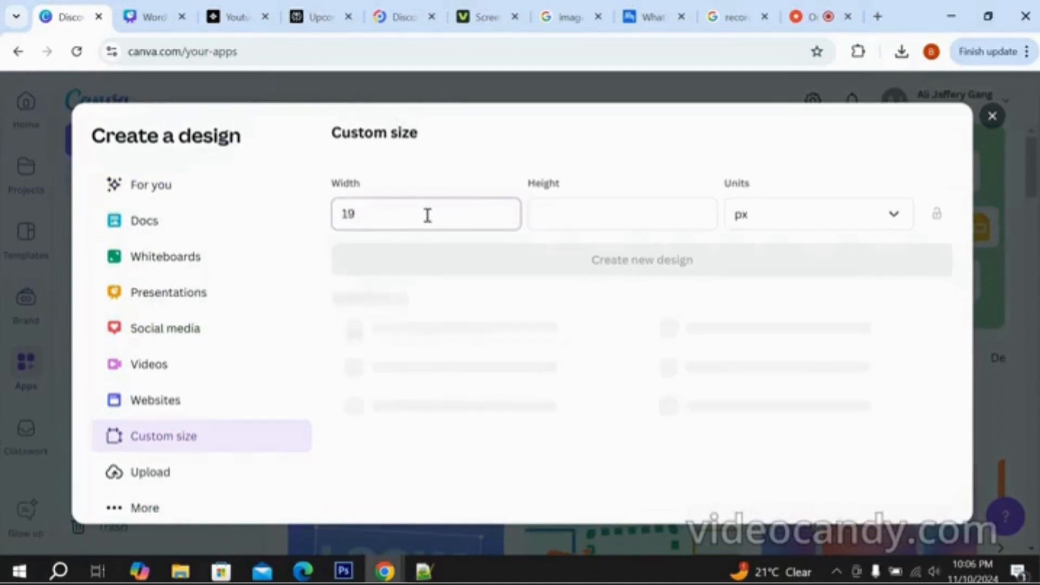
key(Tab)
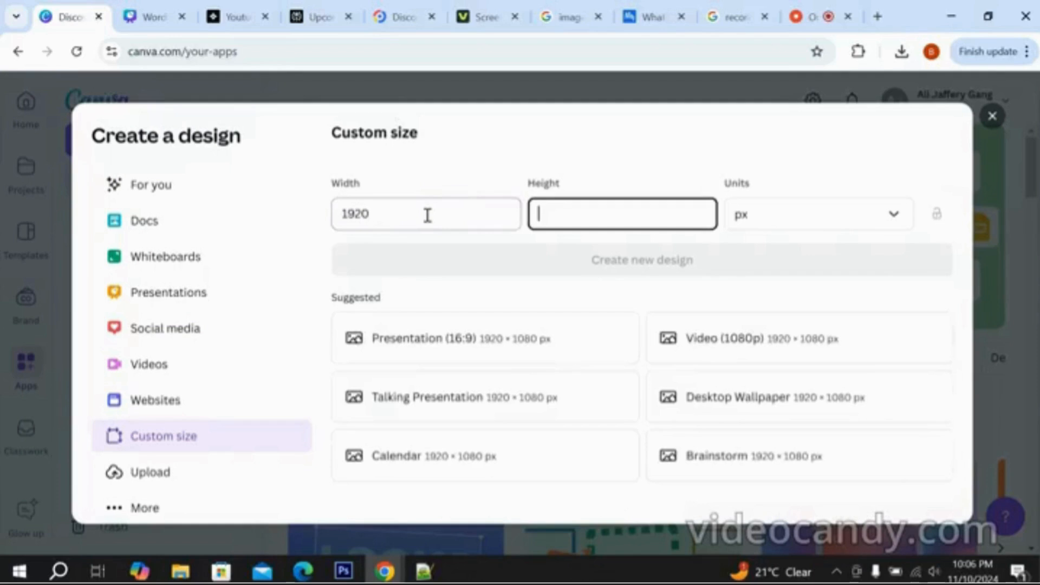
text(1080)
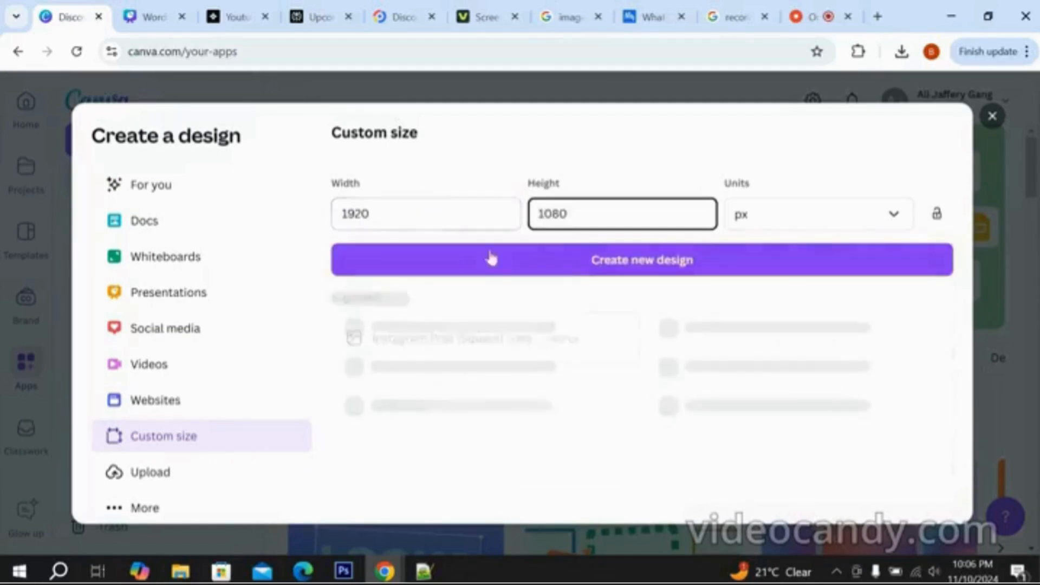
click(618, 271)
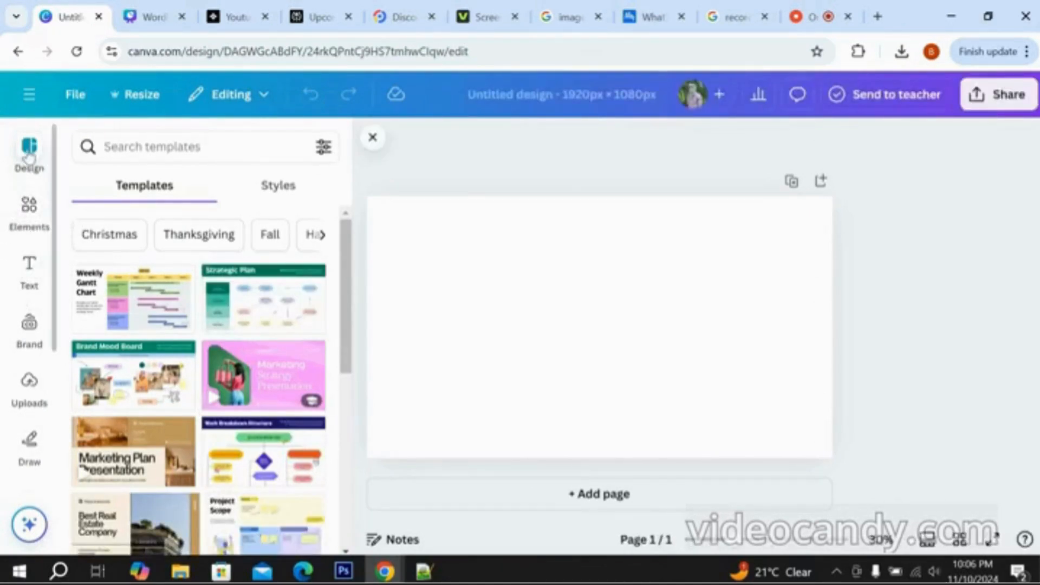
Examine the editor's elements, text options and uploaded images, and dismiss the WhatsApp notification.
click(21, 211)
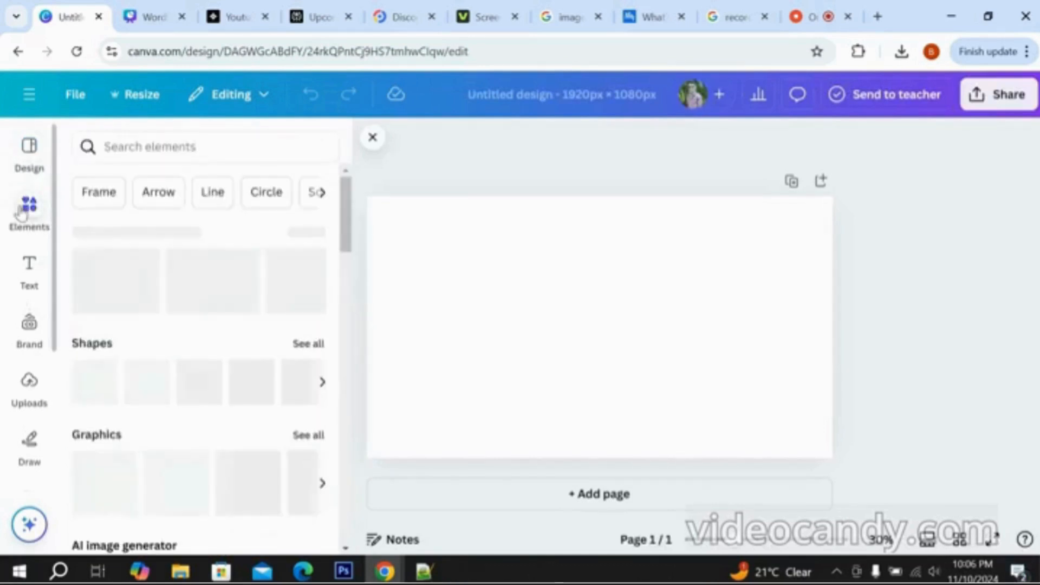
click(24, 263)
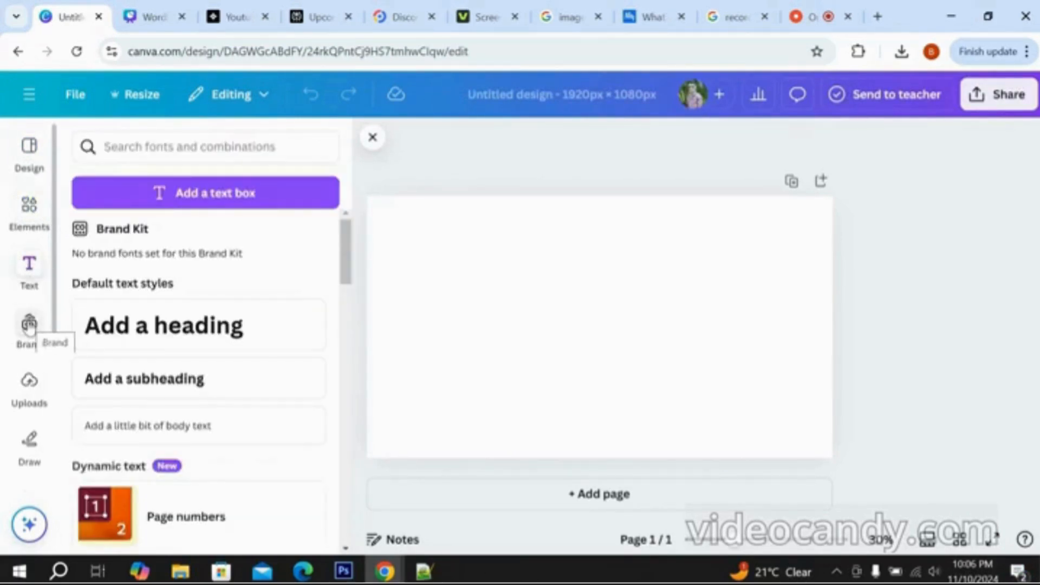
click(29, 382)
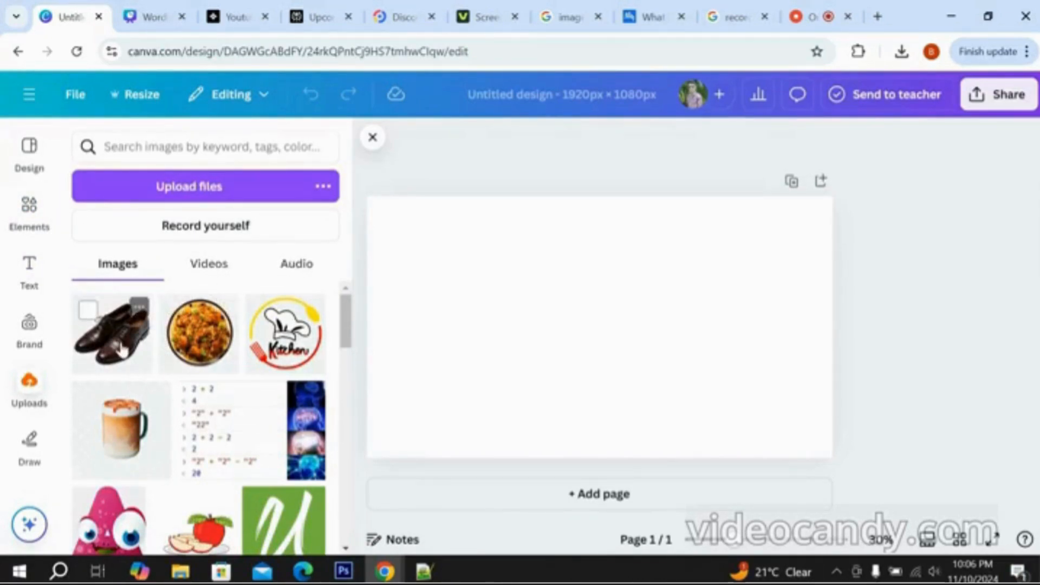
scroll(27, 390, down, 3)
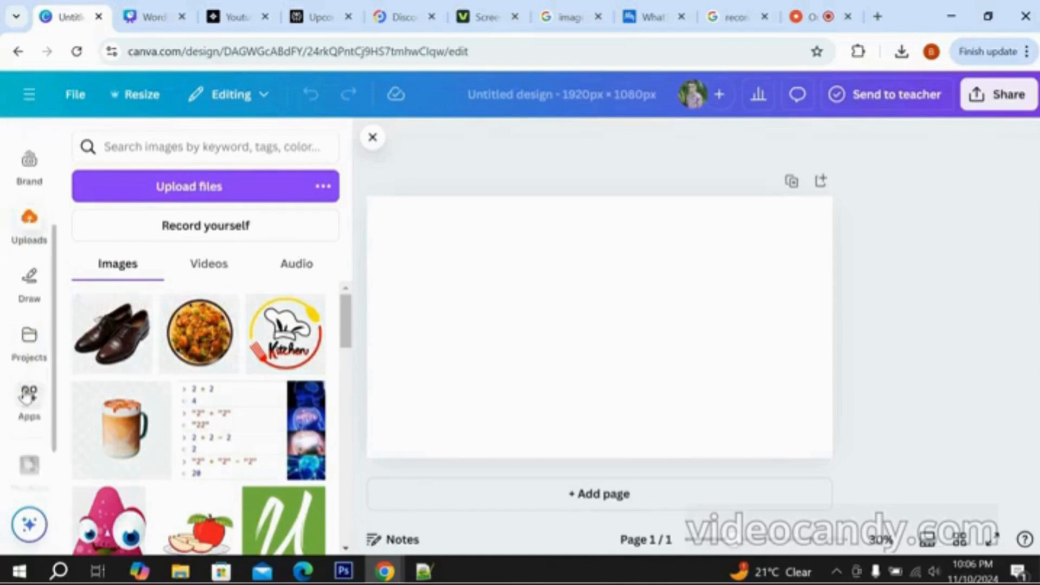
scroll(27, 390, up, 3)
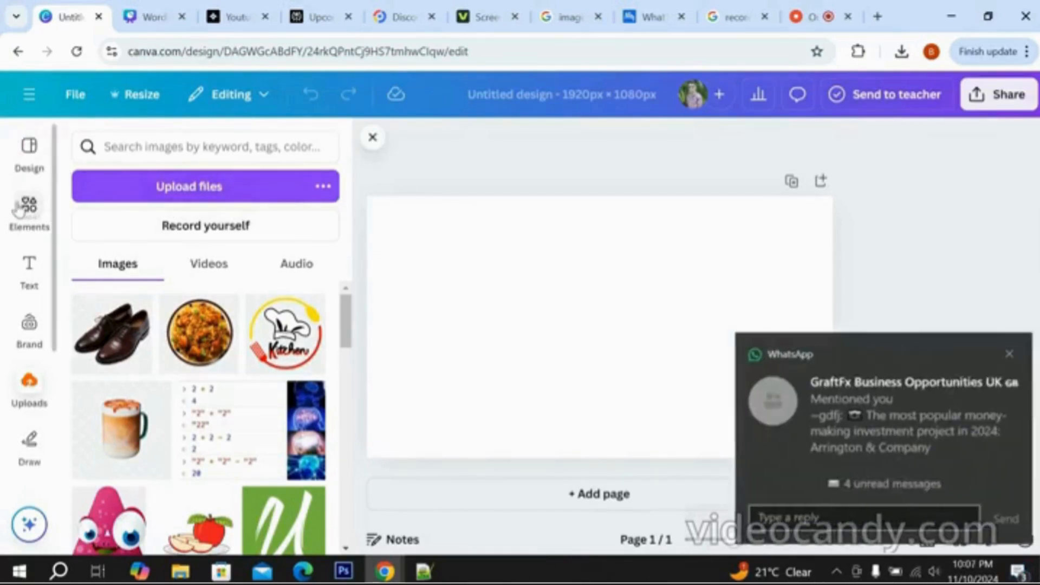
click(1008, 354)
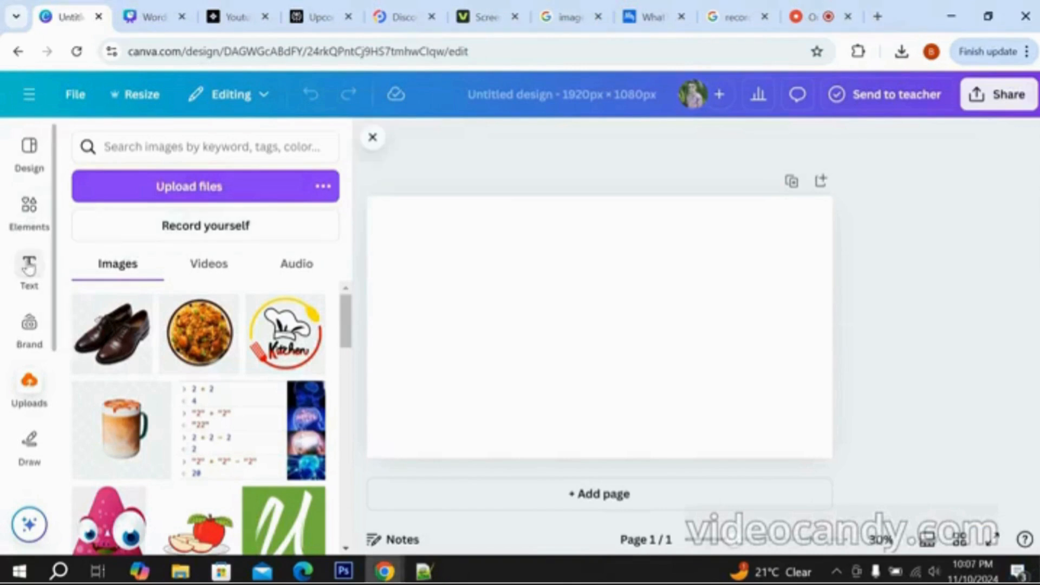
Add a square shape from Elements and place it near the page's upper-left corner.
click(30, 217)
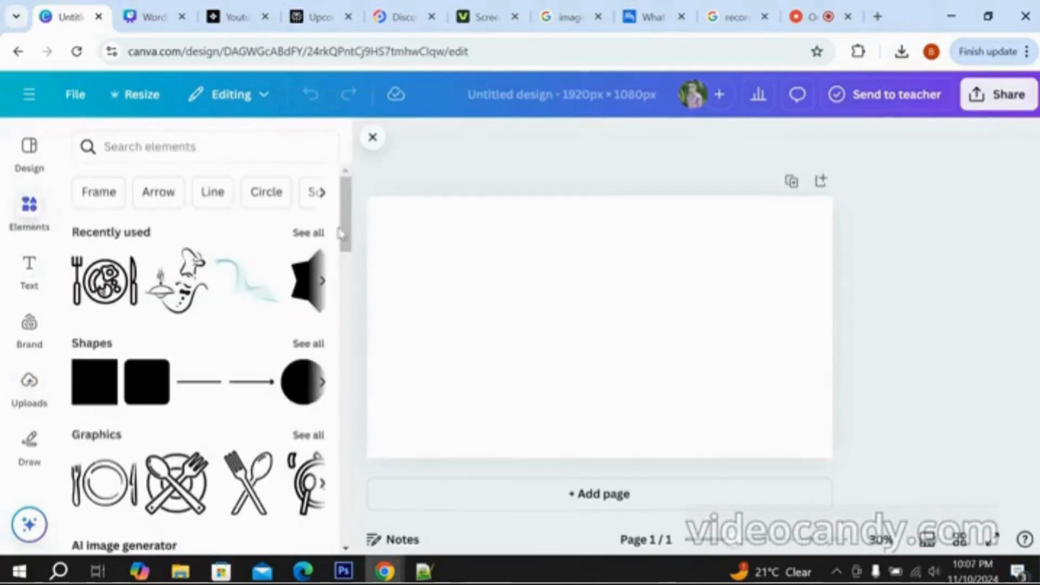
mouse_move(346, 214)
mouse_down()
mouse_move(337, 262)
mouse_move(345, 214)
mouse_up()
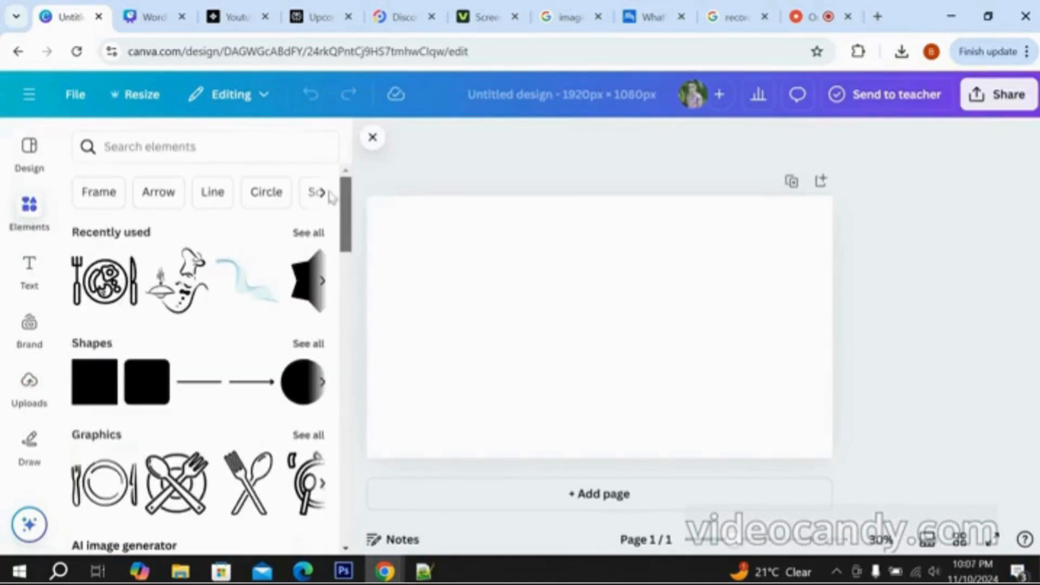
click(86, 389)
drag(583, 313, 410, 243)
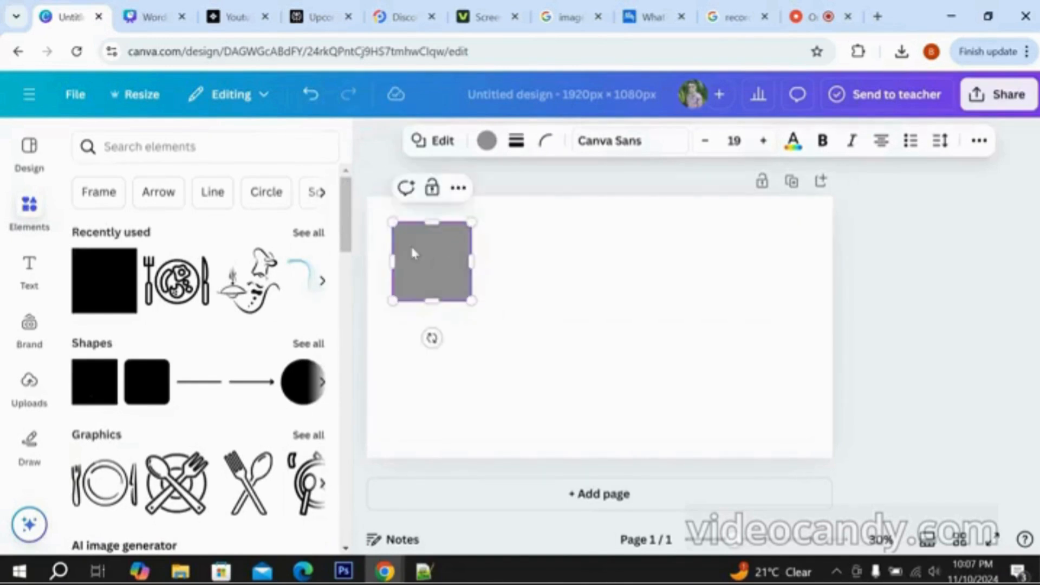
click(520, 300)
click(444, 271)
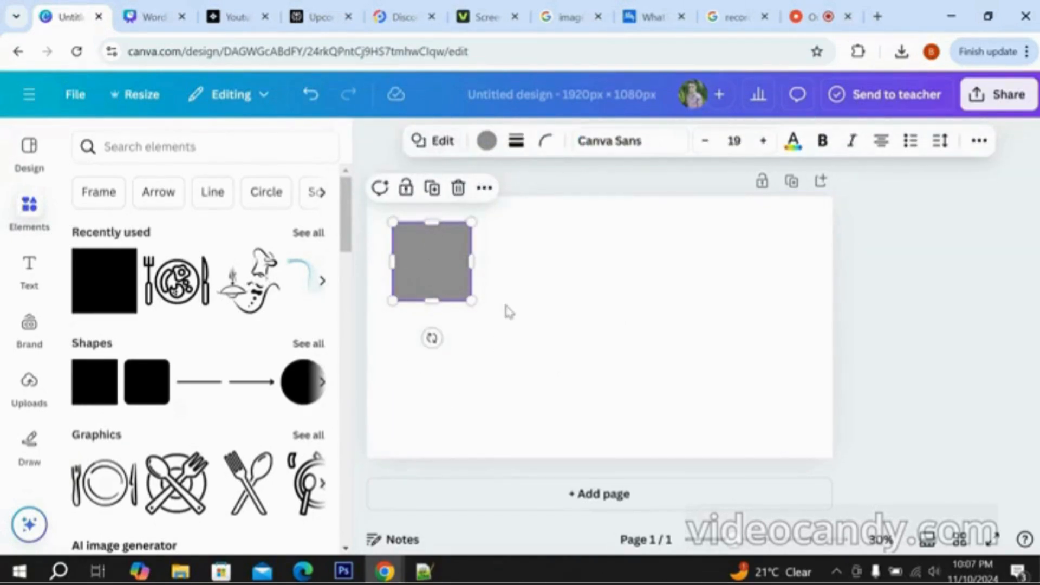
click(509, 312)
Fill the square with the coral red solid colour from the default colours.
click(441, 266)
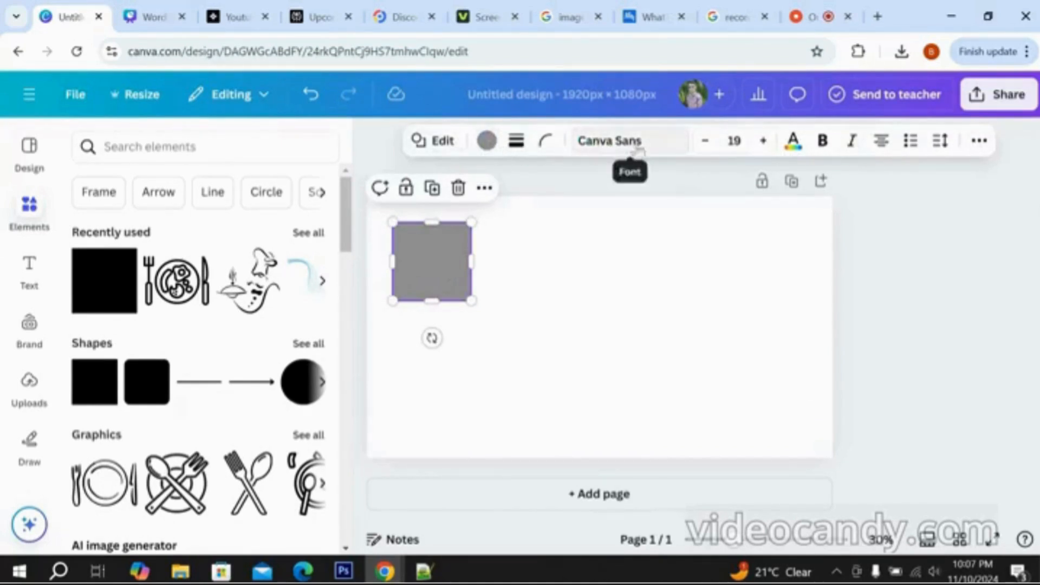
click(487, 149)
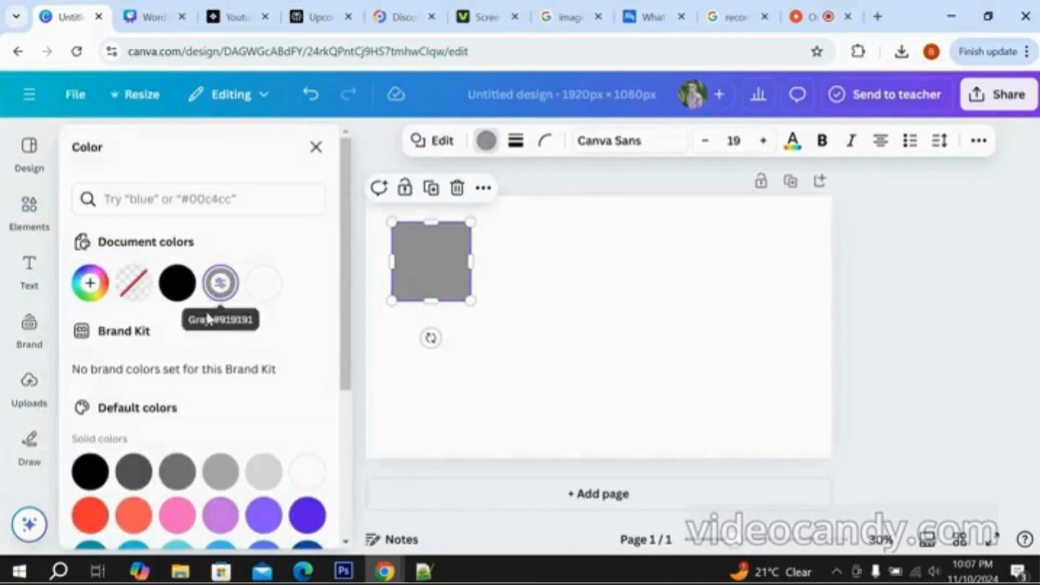
scroll(211, 303, down, 3)
click(133, 353)
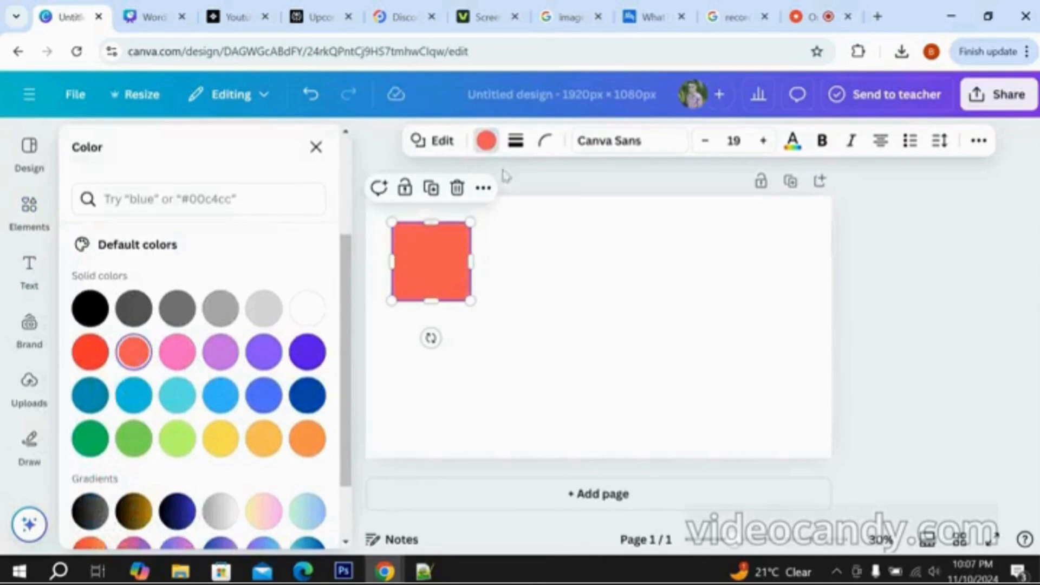
click(532, 253)
click(450, 273)
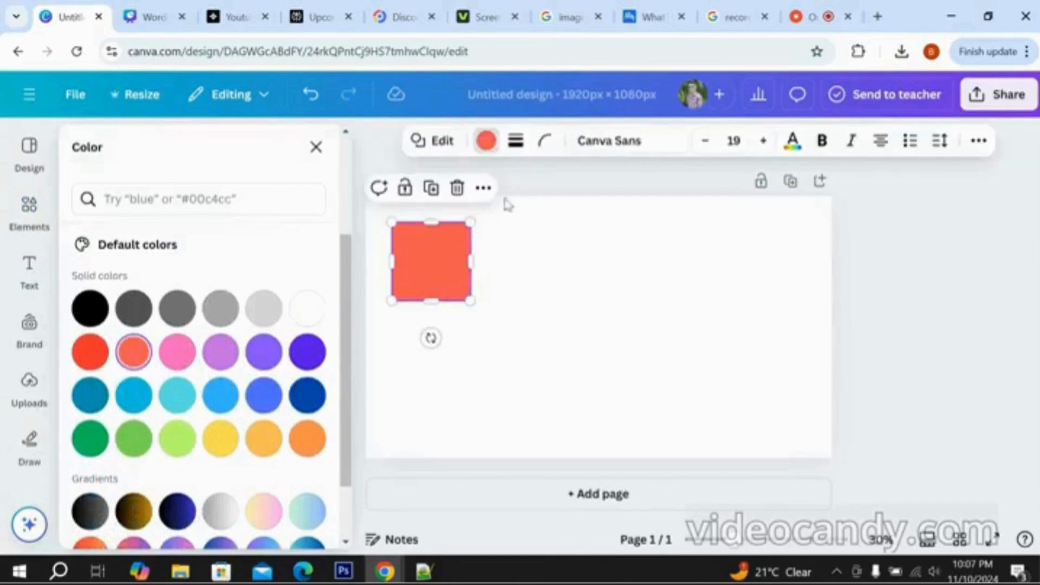
Give the square a solid border with a weight of 4.
click(515, 145)
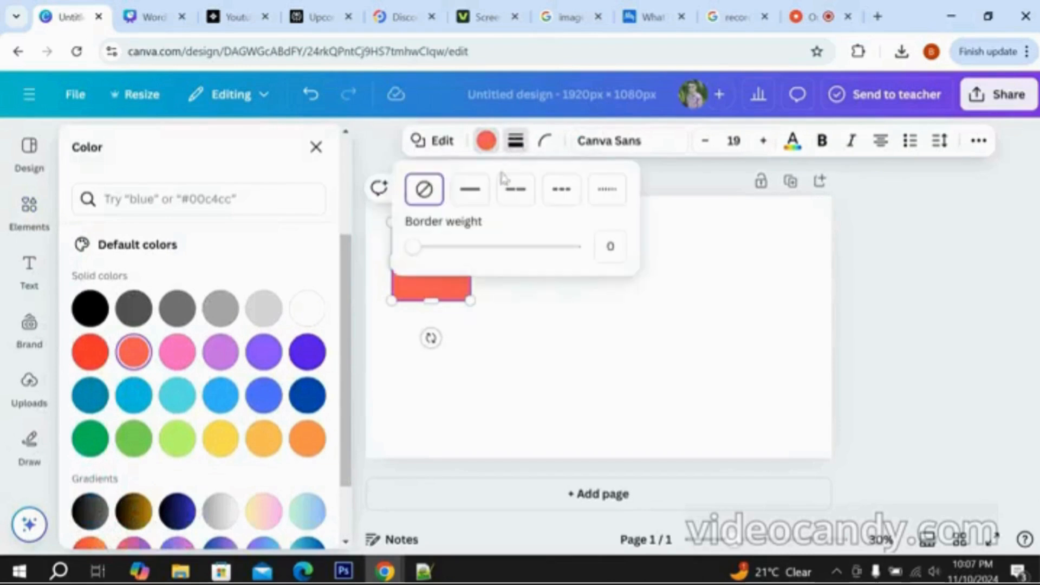
click(612, 248)
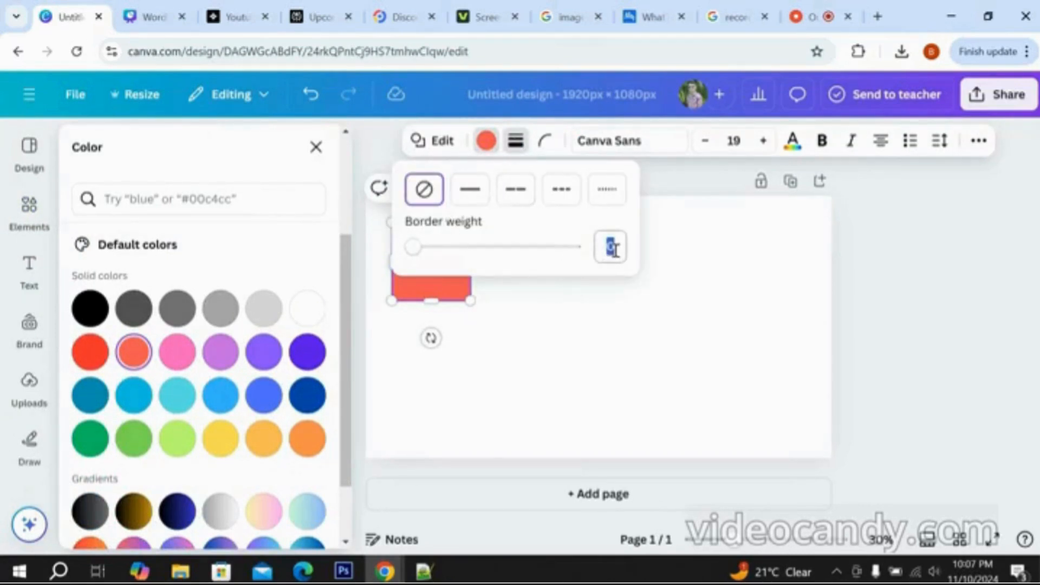
text(4)
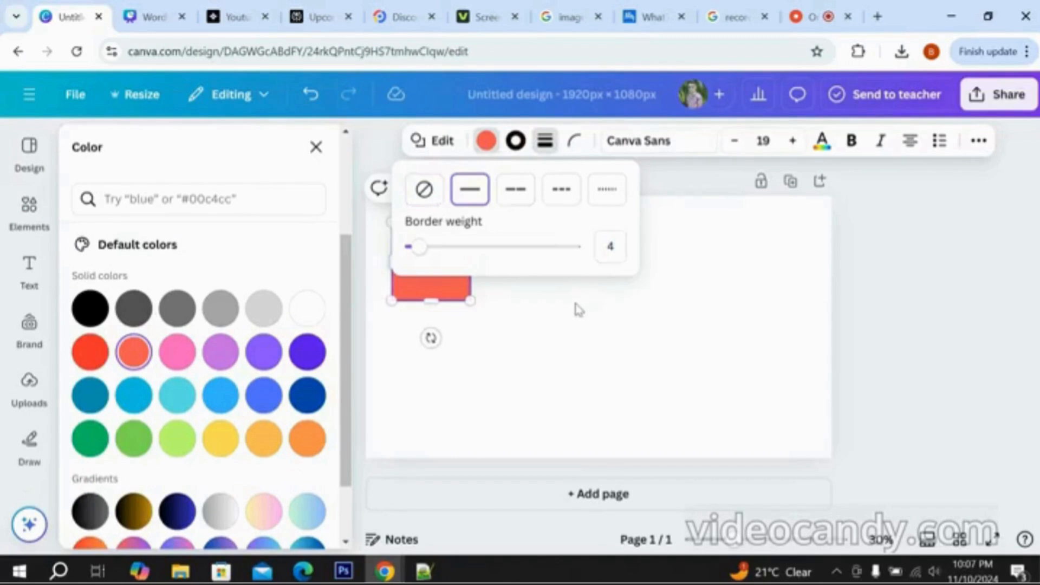
click(564, 320)
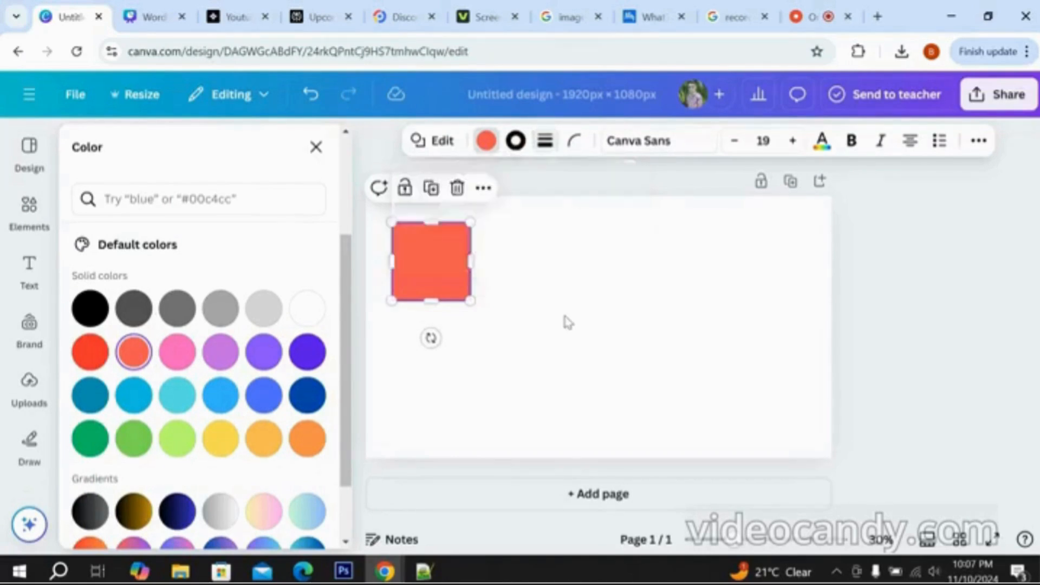
Change the square's border colour to the yellow solid colour from the default colours.
click(484, 272)
click(463, 268)
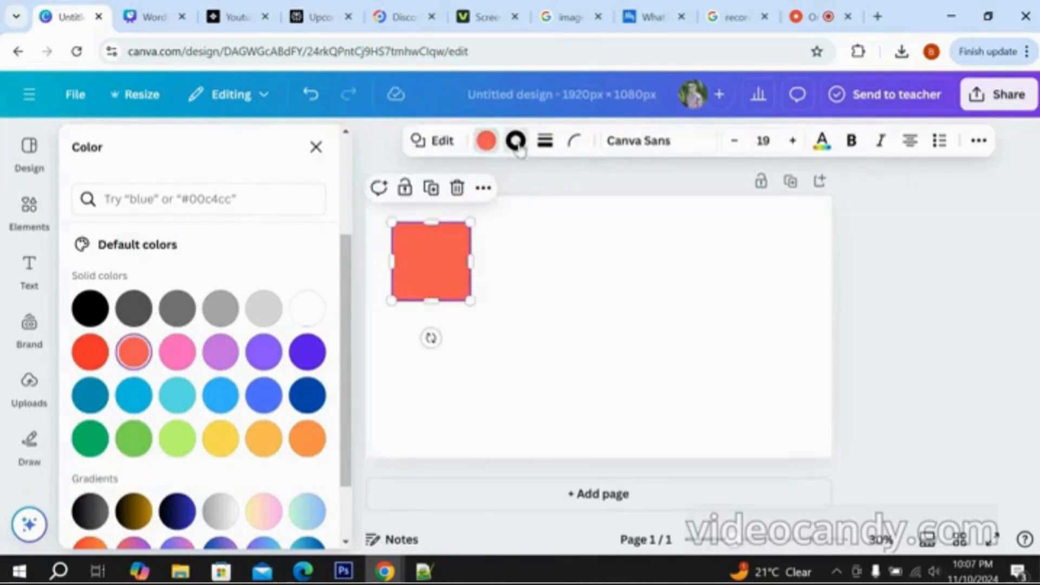
click(516, 140)
scroll(274, 343, down, 5)
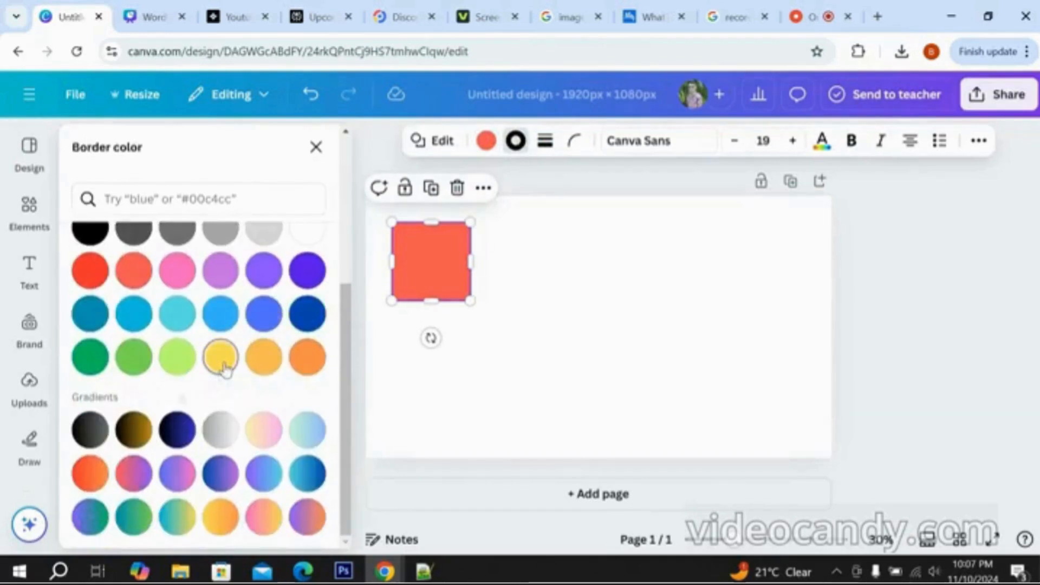
click(223, 362)
scroll(198, 357, up, 3)
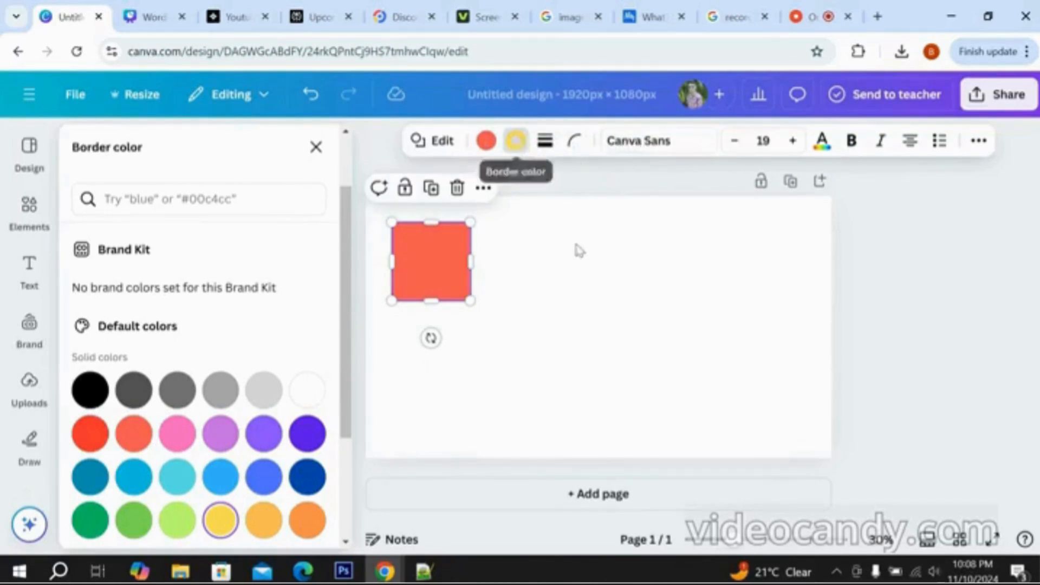
click(590, 320)
click(416, 271)
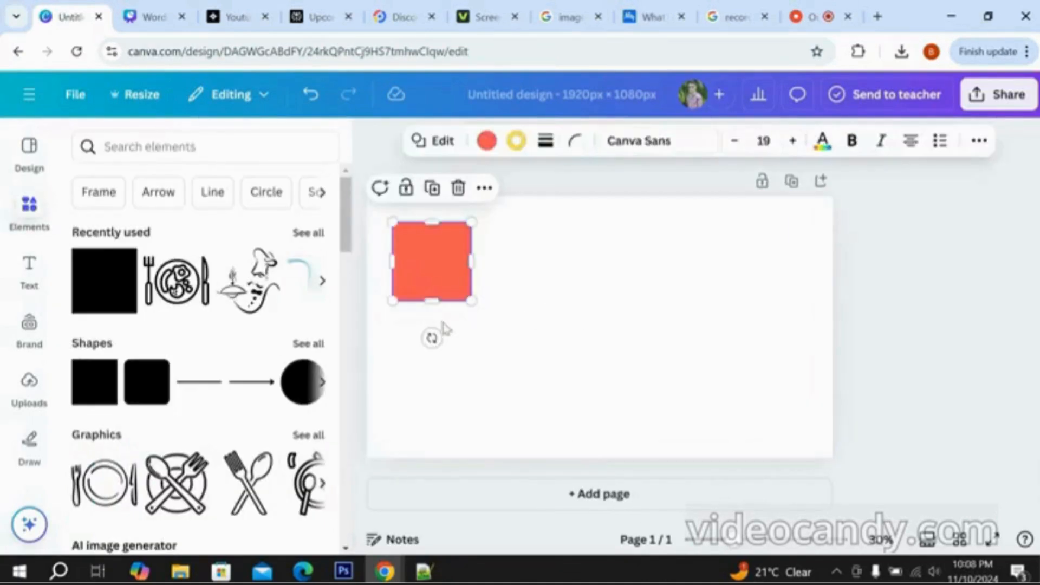
click(521, 290)
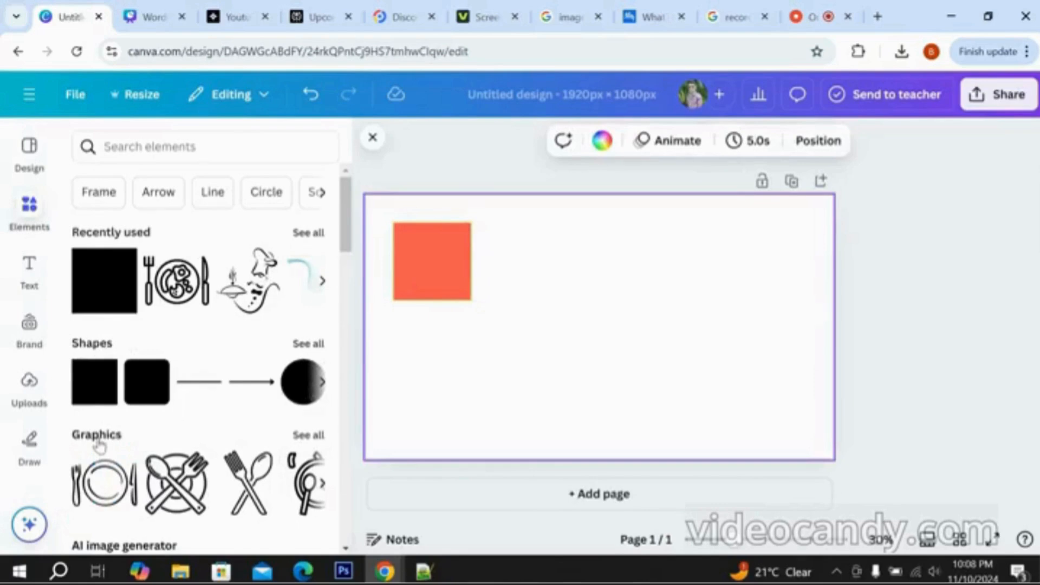
Add a circle from the full shapes collection and place it beside the square, aligned with its top edge.
scroll(222, 359, down, 5)
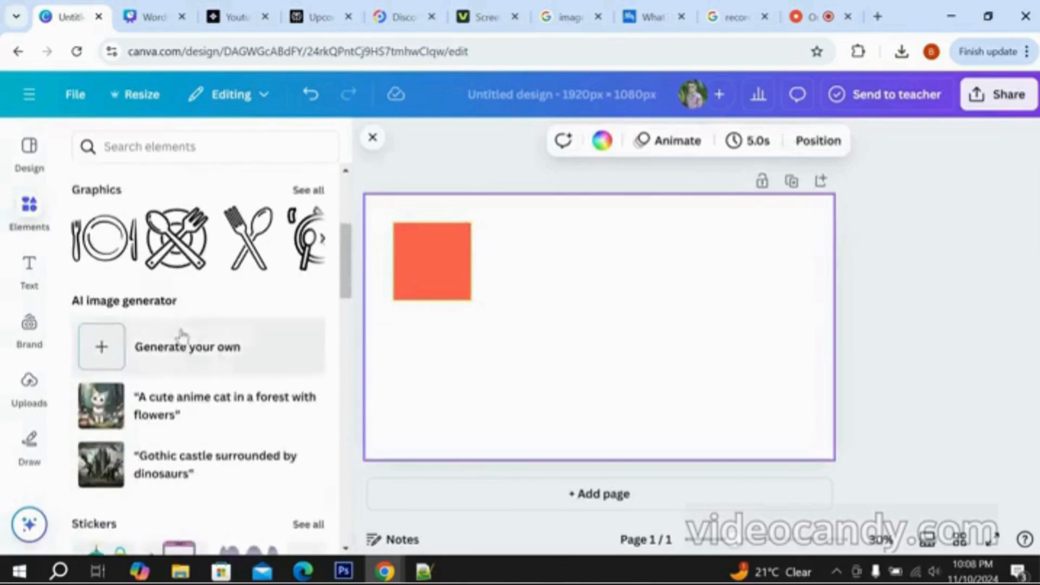
scroll(182, 336, down, 8)
scroll(182, 336, up, 12)
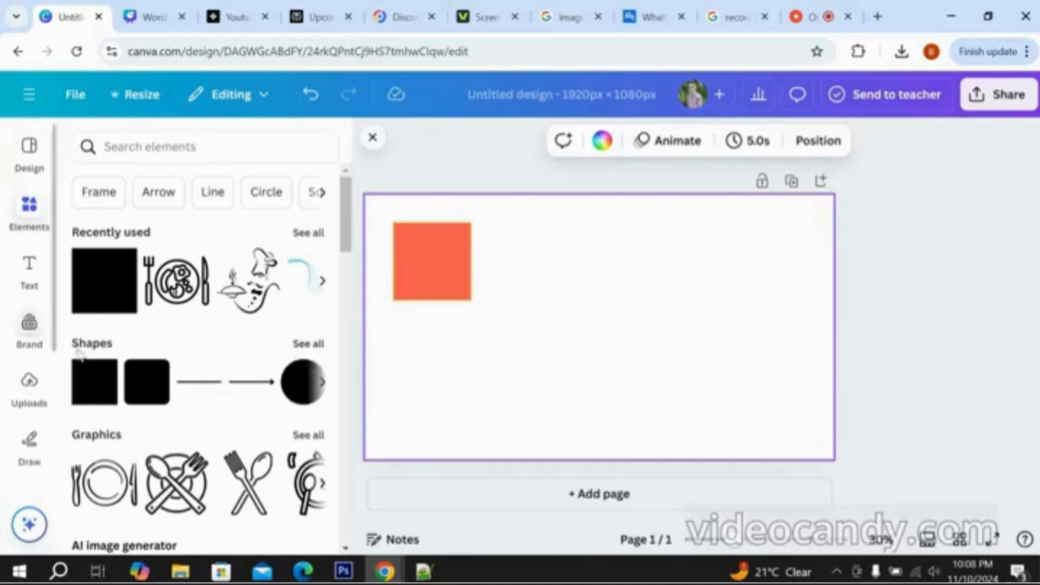
click(308, 345)
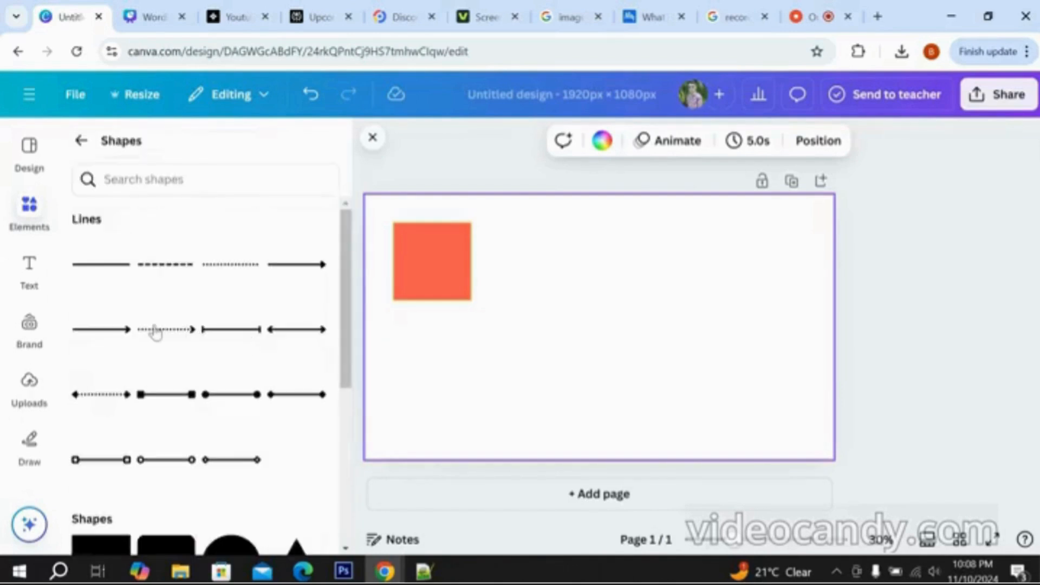
scroll(157, 333, down, 5)
click(225, 267)
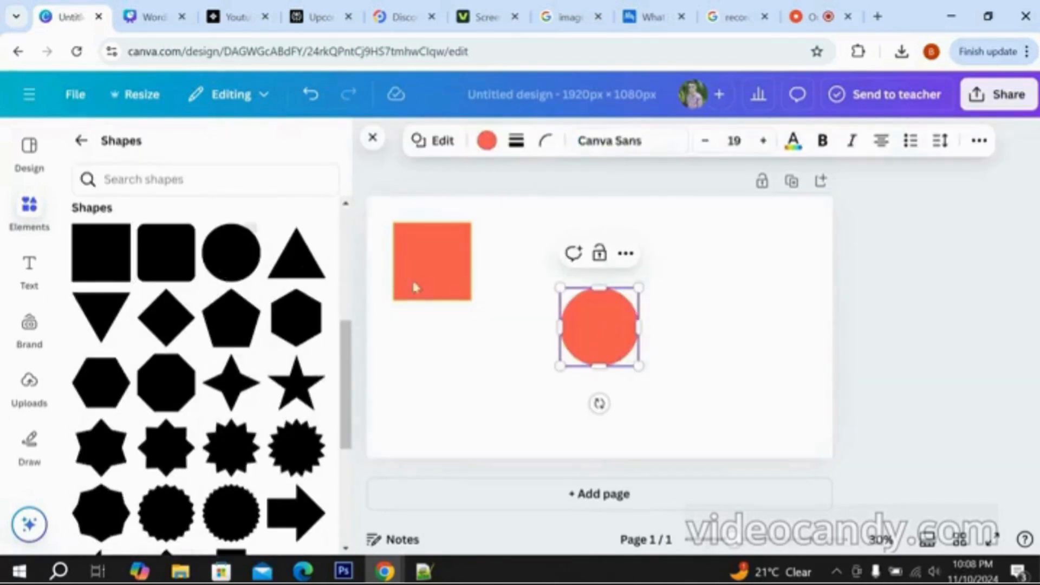
click(450, 327)
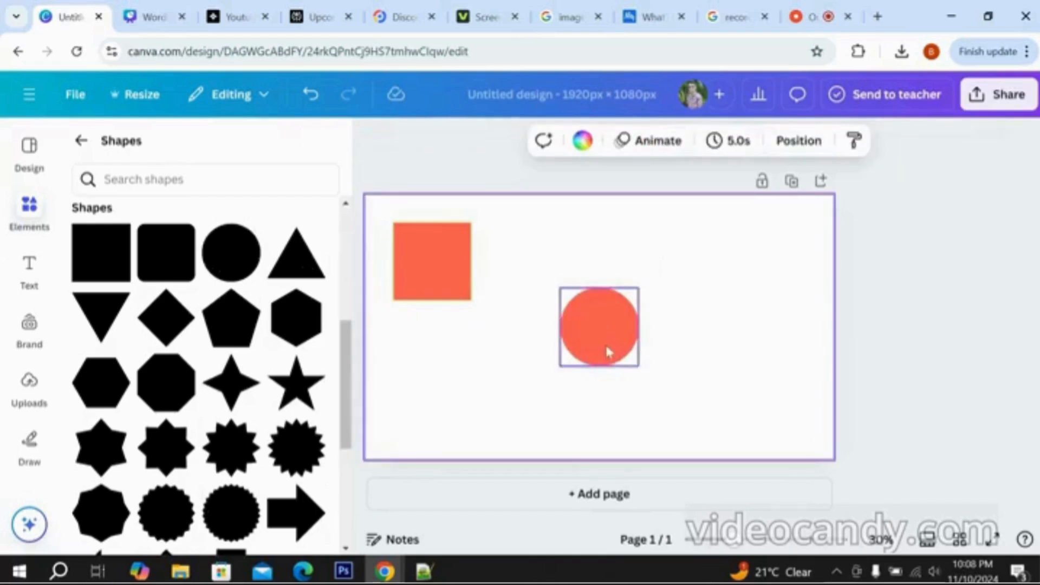
drag(607, 351, 566, 278)
click(483, 318)
Fill the circle with the medium green solid colour from the default colours.
click(574, 278)
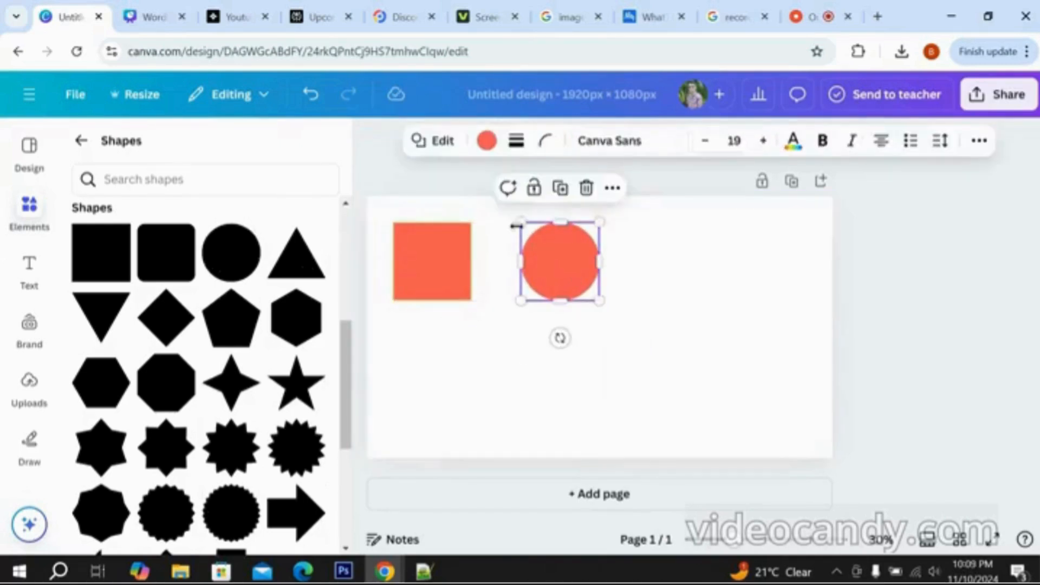
click(486, 142)
scroll(223, 343, down, 4)
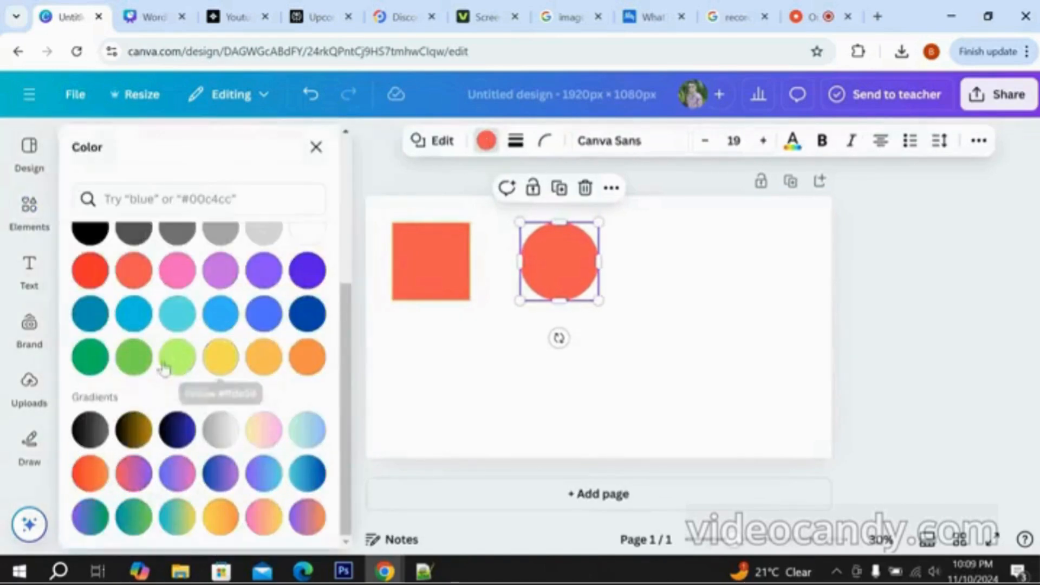
click(134, 357)
click(543, 342)
click(559, 266)
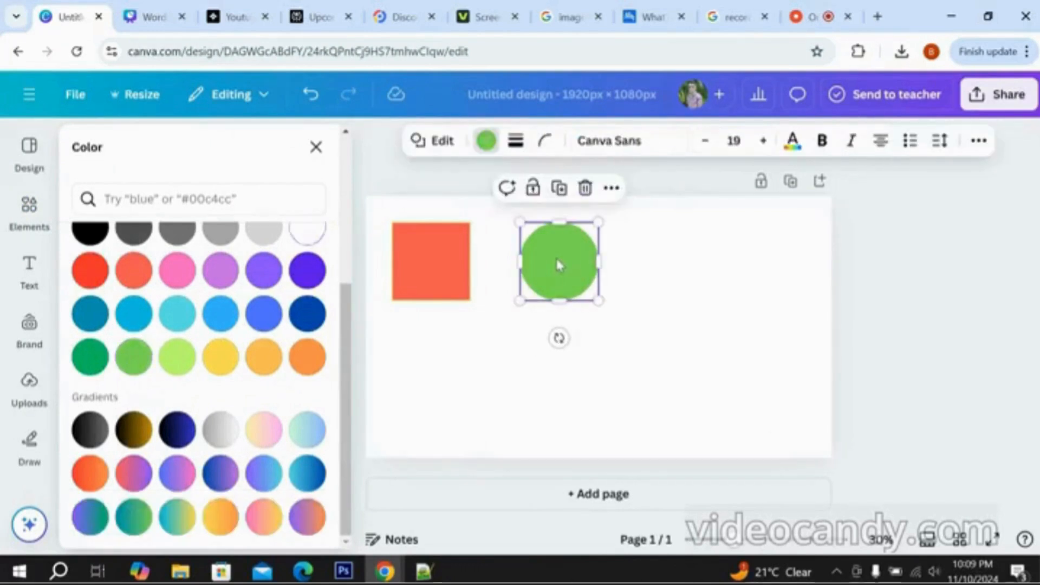
click(475, 342)
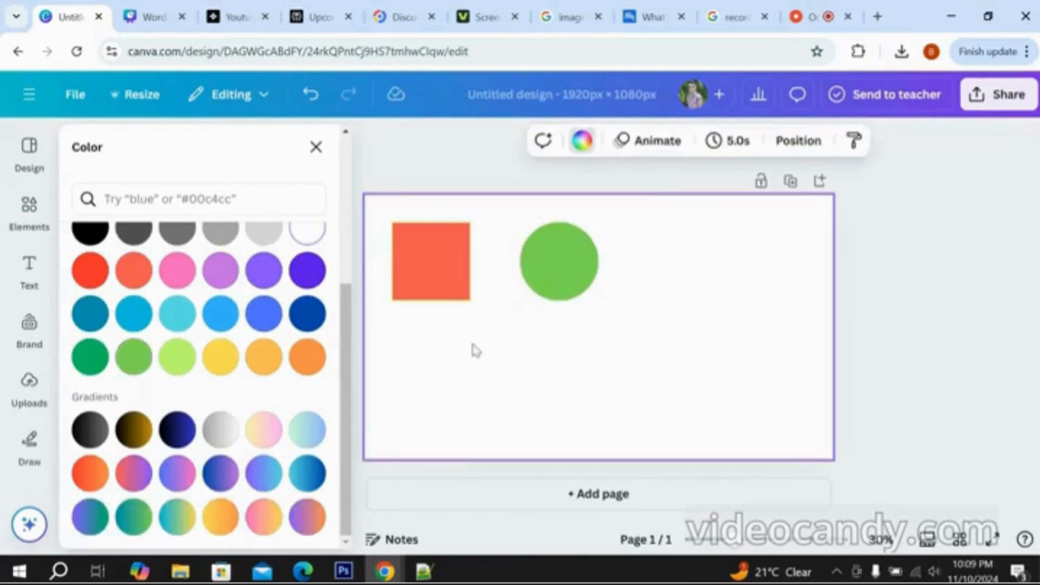
Give the green circle a solid border with a weight of 8.
click(545, 271)
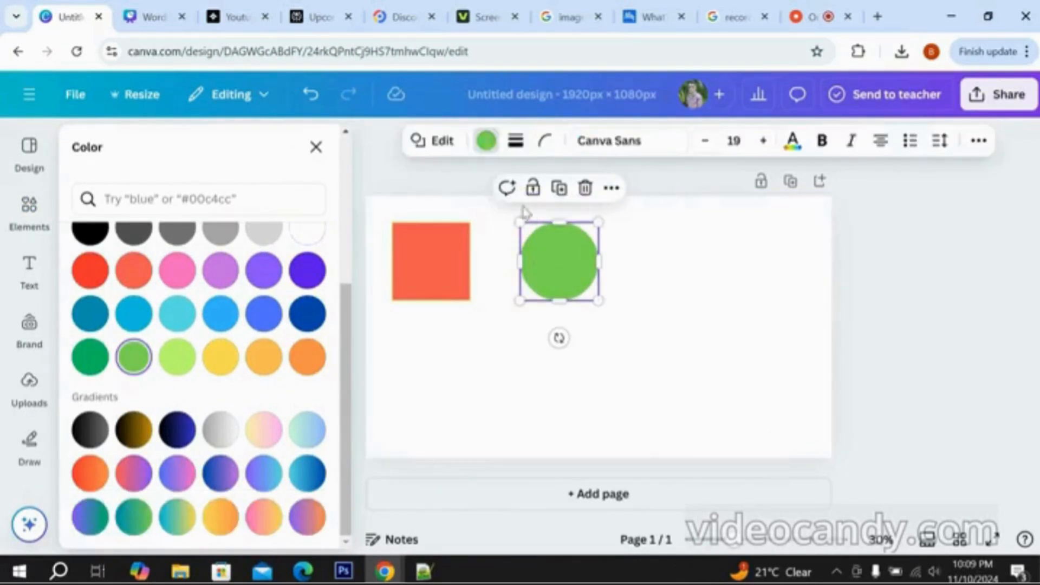
click(515, 141)
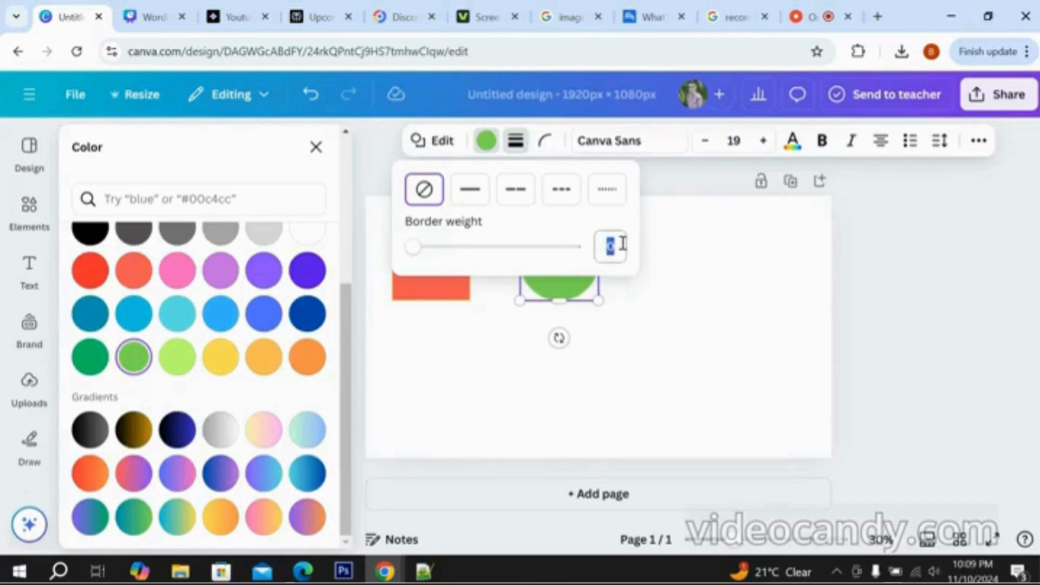
text(8)
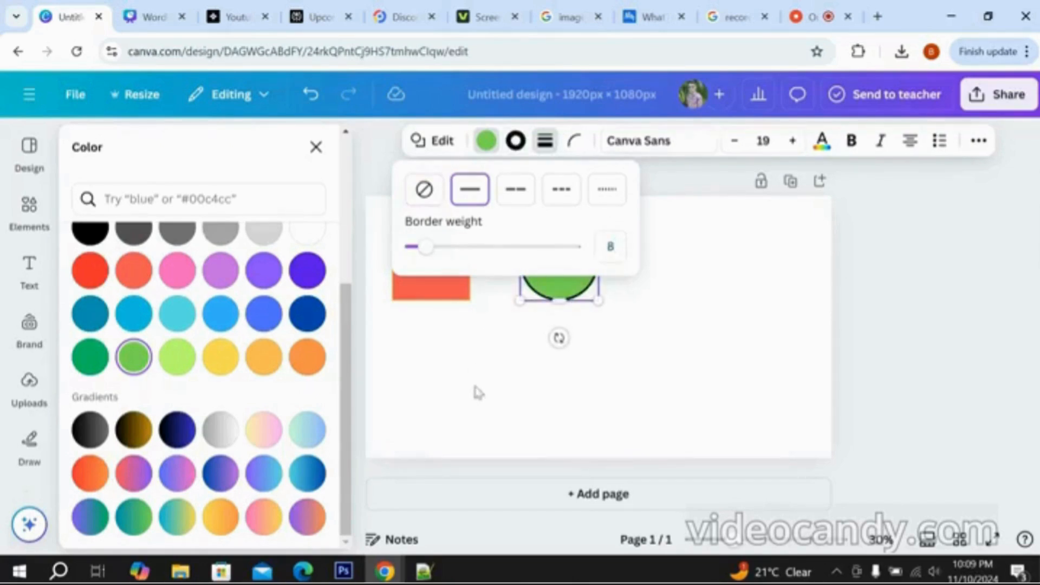
click(488, 345)
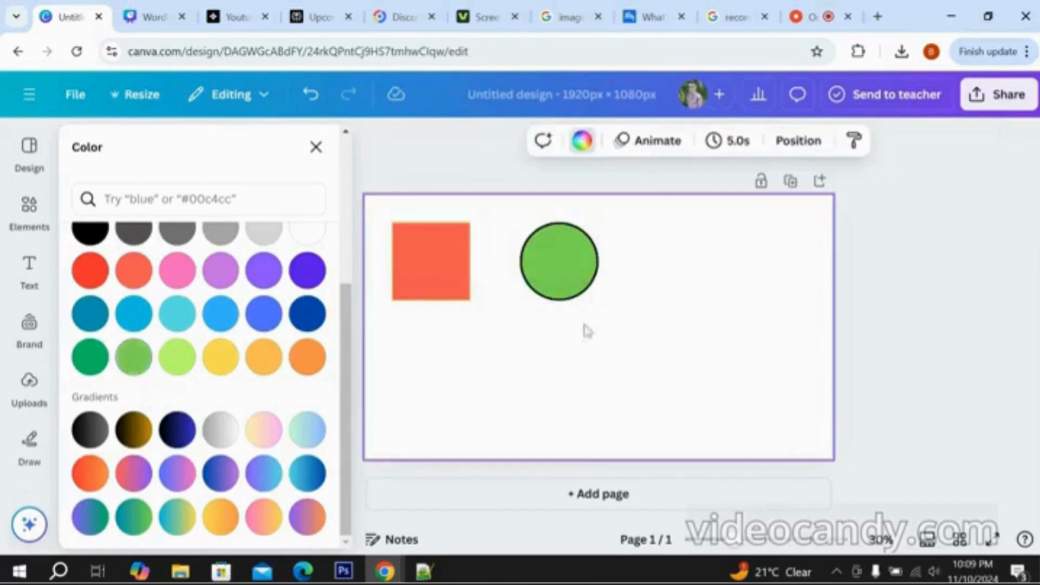
Try yellow as the circle's border colour, then set it to coral red #ff5757 from the document colours.
click(561, 279)
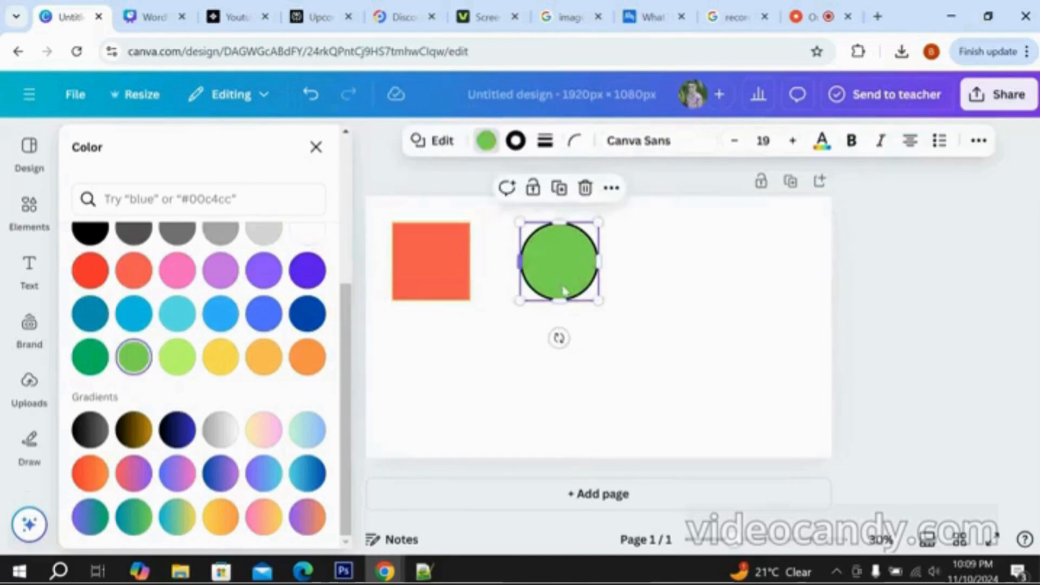
click(515, 142)
click(263, 283)
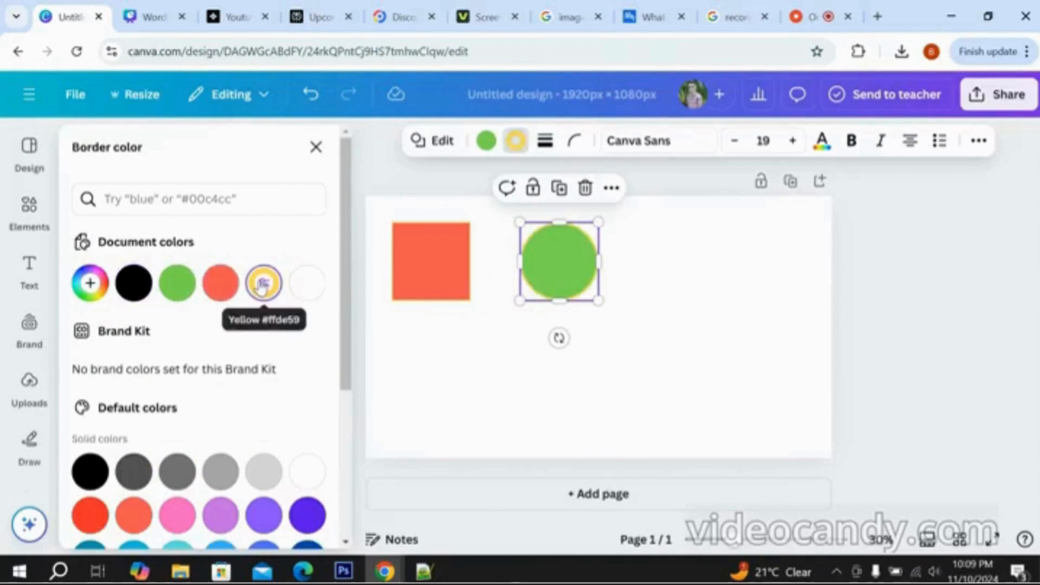
click(220, 282)
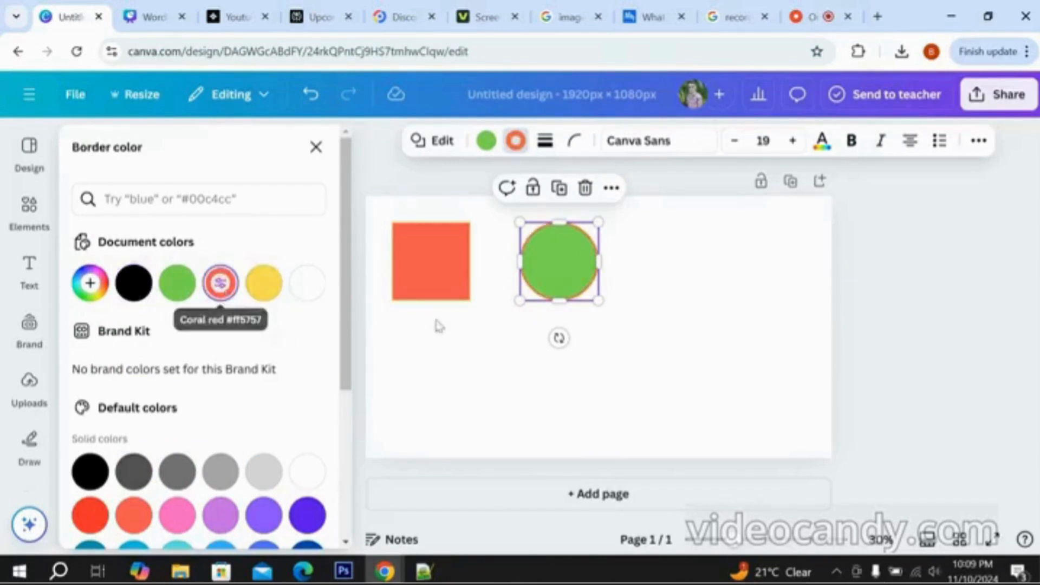
click(633, 303)
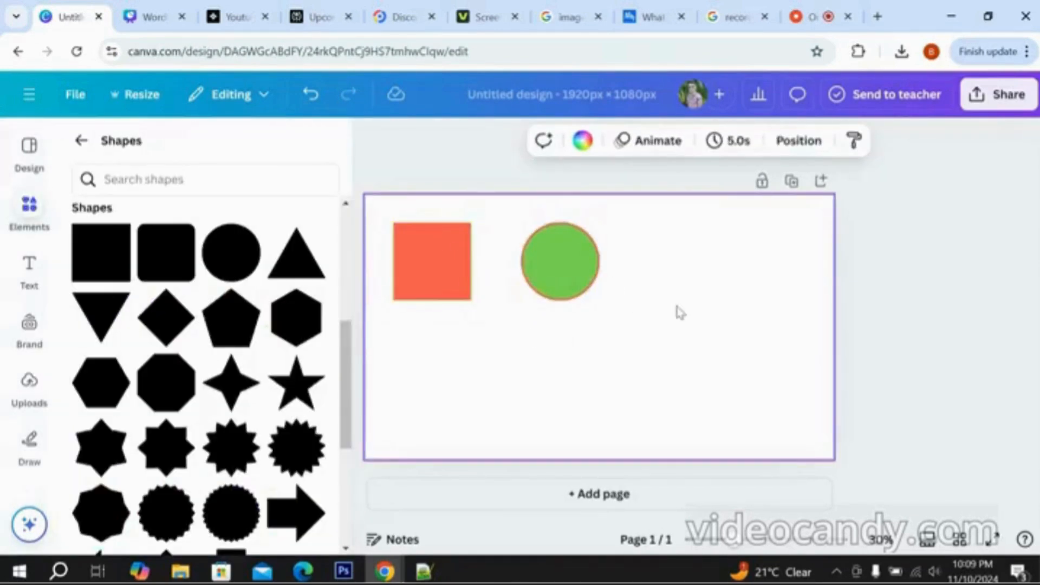
Select the square and the circle together and enlarge both proportionally by about a quarter.
drag(676, 306, 391, 220)
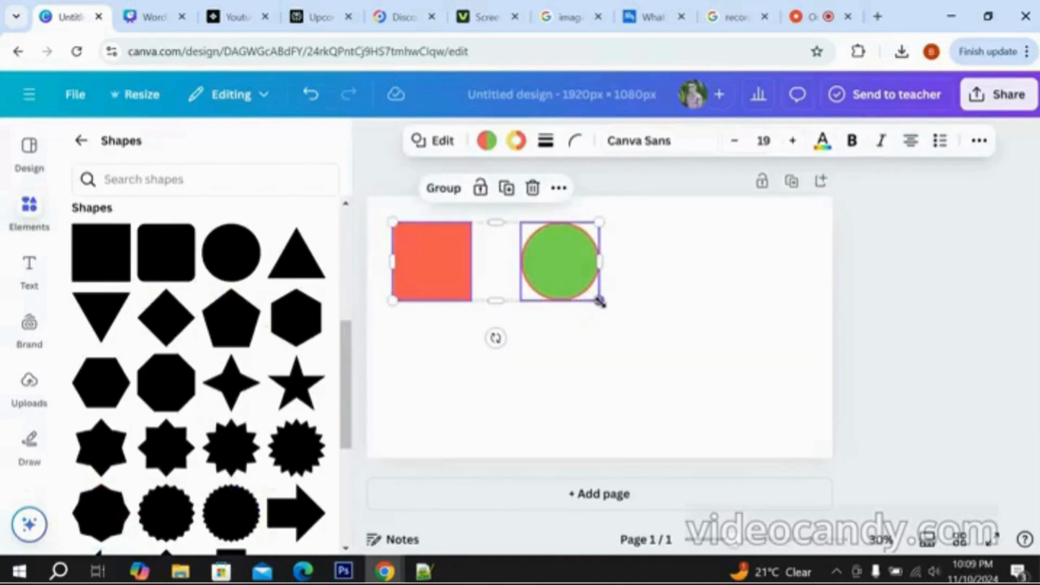
drag(600, 301, 748, 355)
click(747, 355)
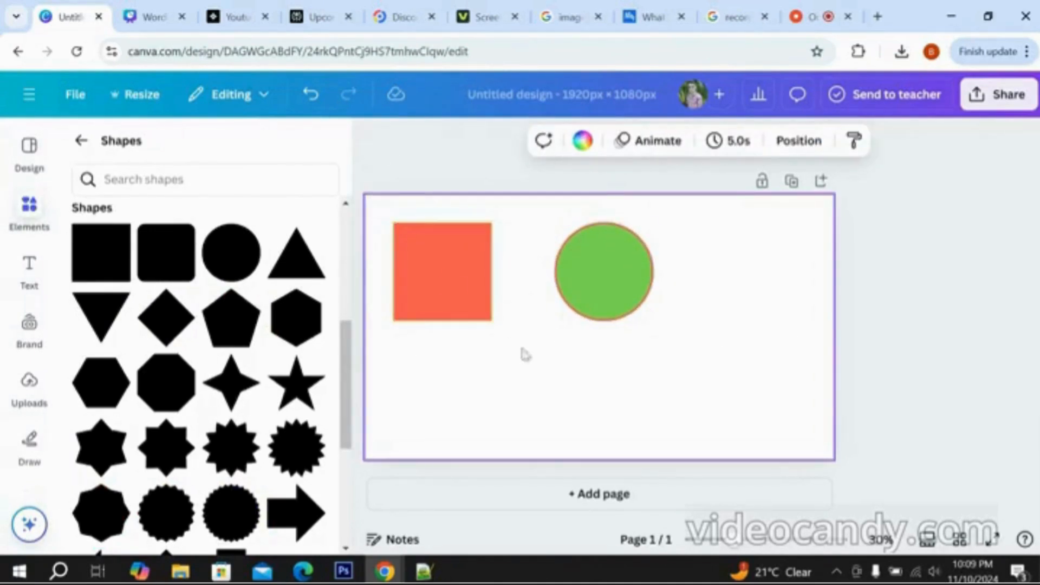
Add a paragraph text box, place it just below the square and select its text.
click(28, 266)
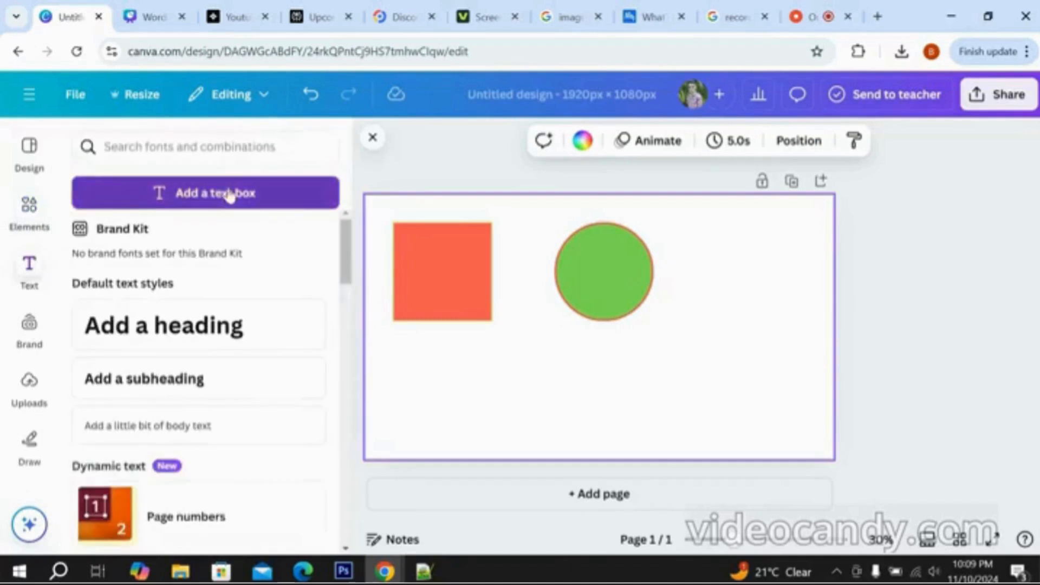
click(230, 194)
click(640, 395)
drag(596, 327, 445, 353)
click(443, 348)
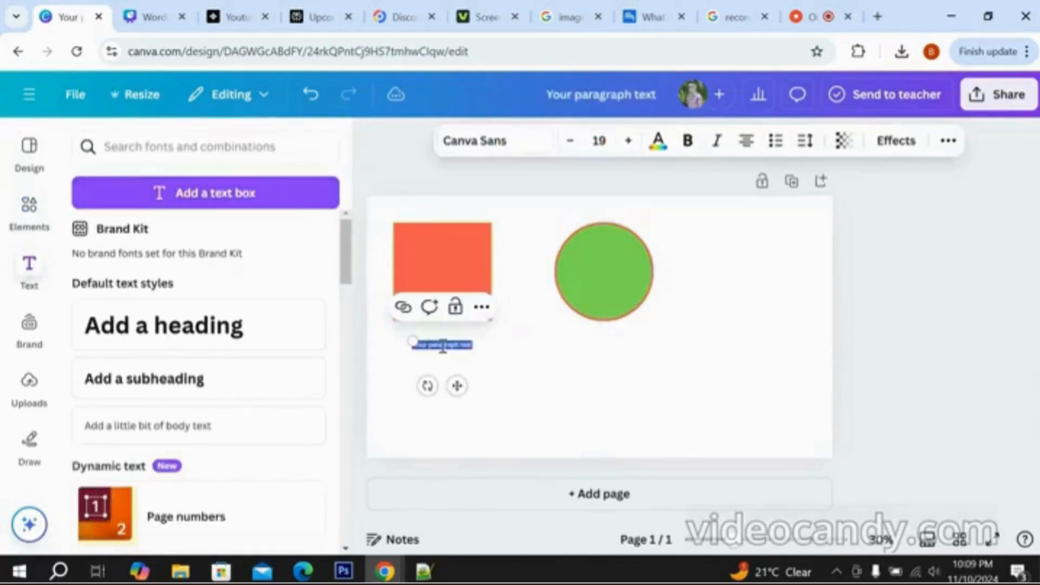
Set the paragraph text's font size to 52 and place a copy of the text box below the circle.
click(598, 141)
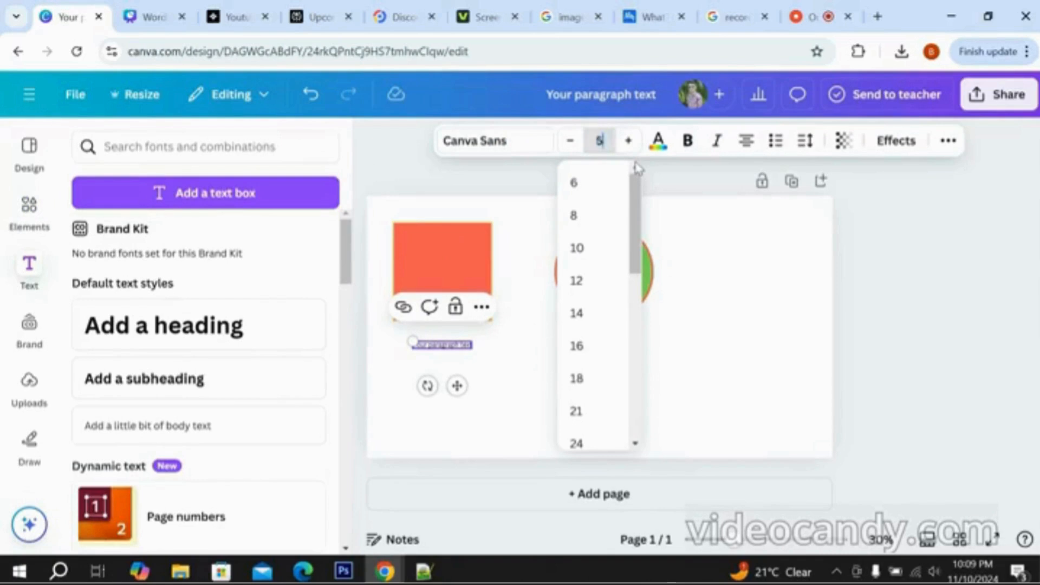
key(Return)
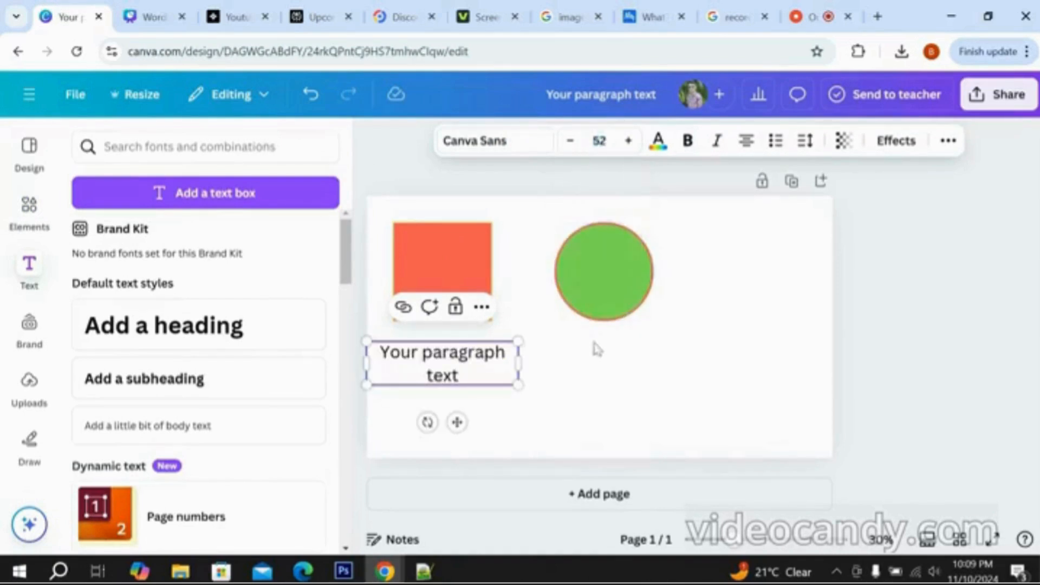
click(580, 365)
drag(440, 362, 600, 358)
click(722, 383)
Select both shapes with their text boxes and move them together to the centre of the page.
drag(719, 394, 503, 279)
drag(399, 265, 463, 262)
click(801, 418)
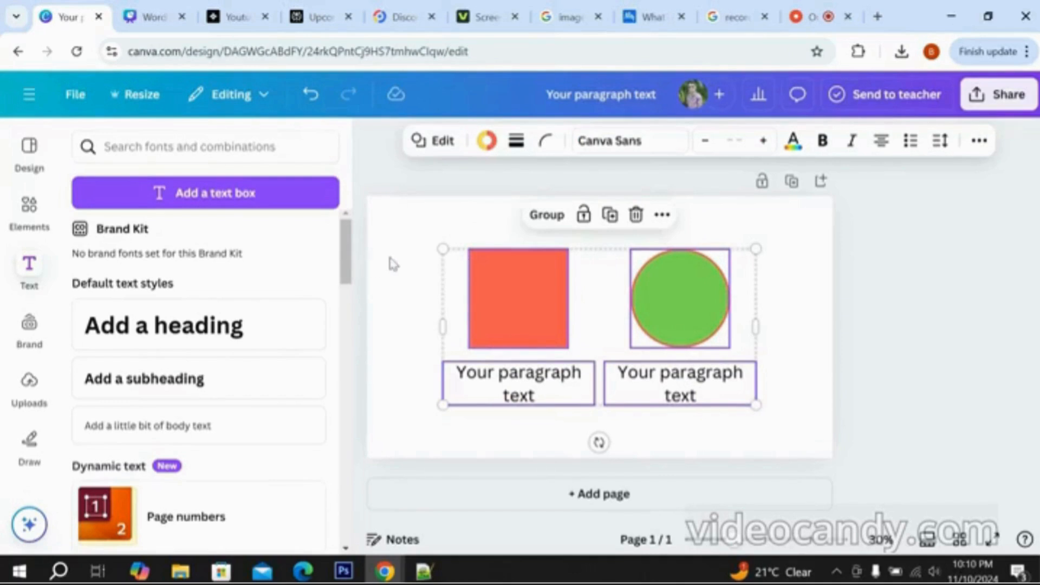
Select the shapes and text boxes together and delete them to clear the page.
click(394, 264)
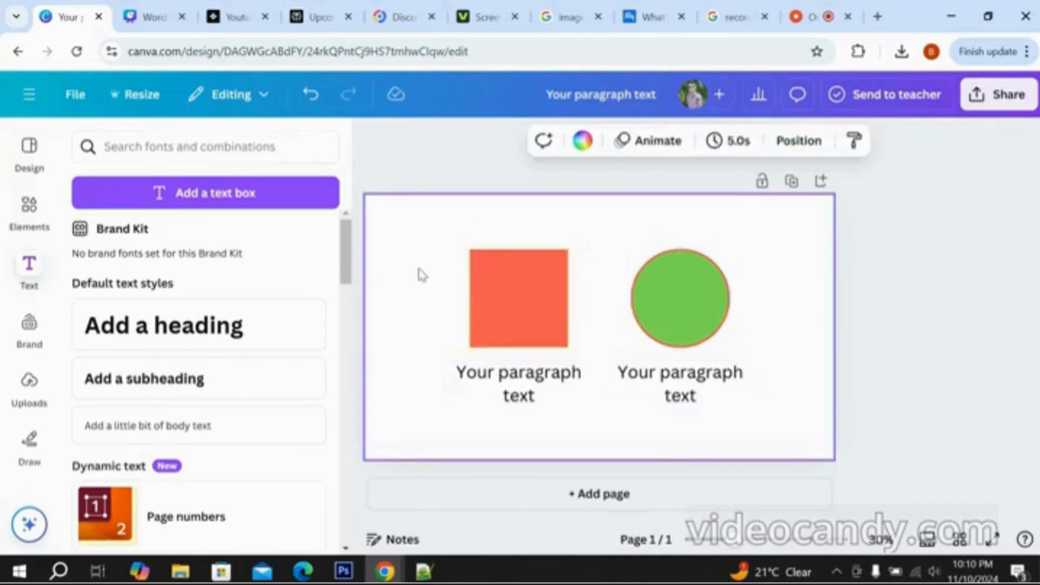
drag(422, 275, 759, 438)
key(Delete)
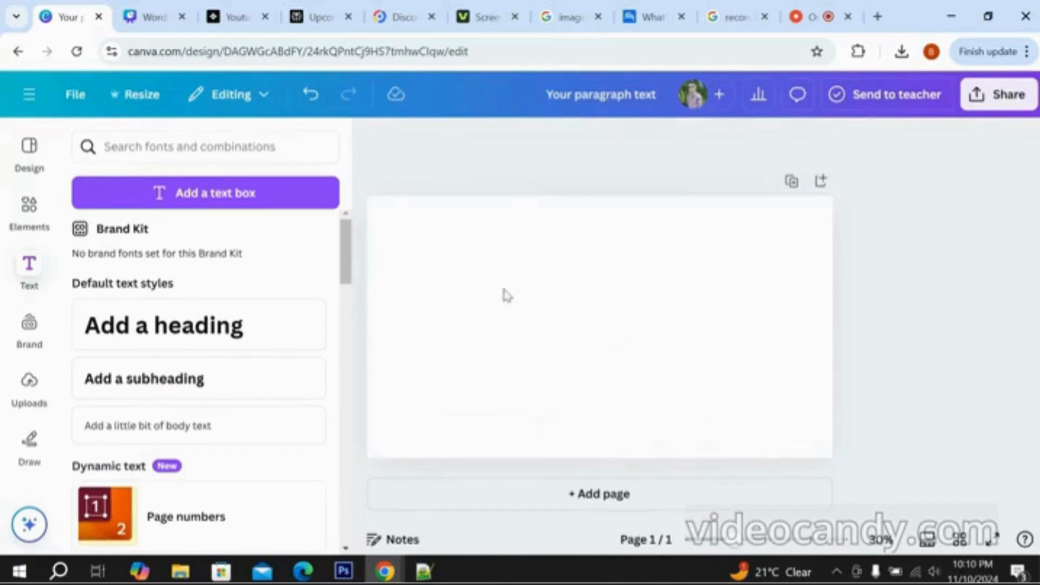
Upload the image batman-artistic.jpg from the Desktop folder to the design's uploads.
click(504, 291)
click(30, 382)
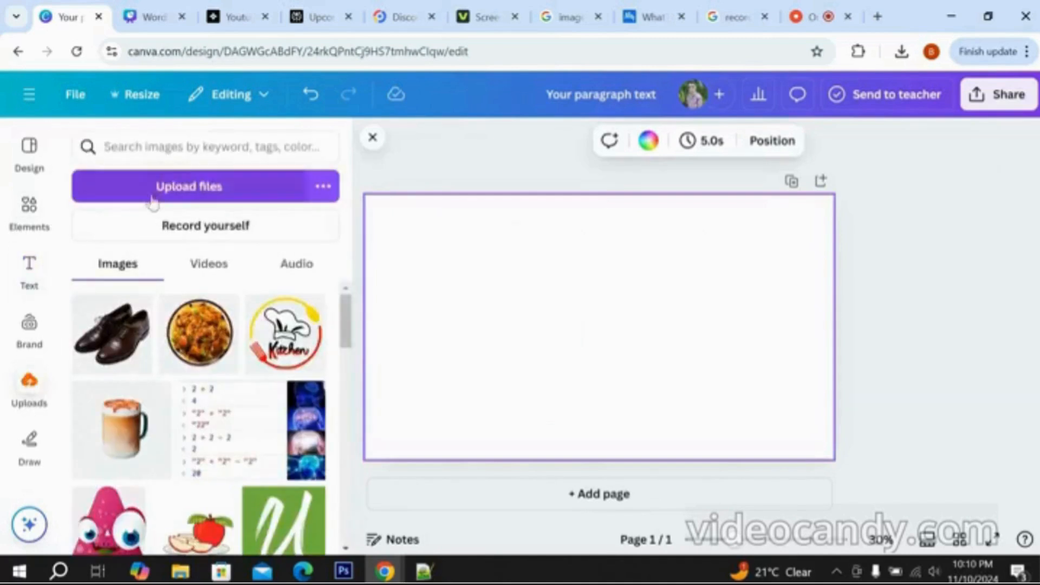
click(167, 193)
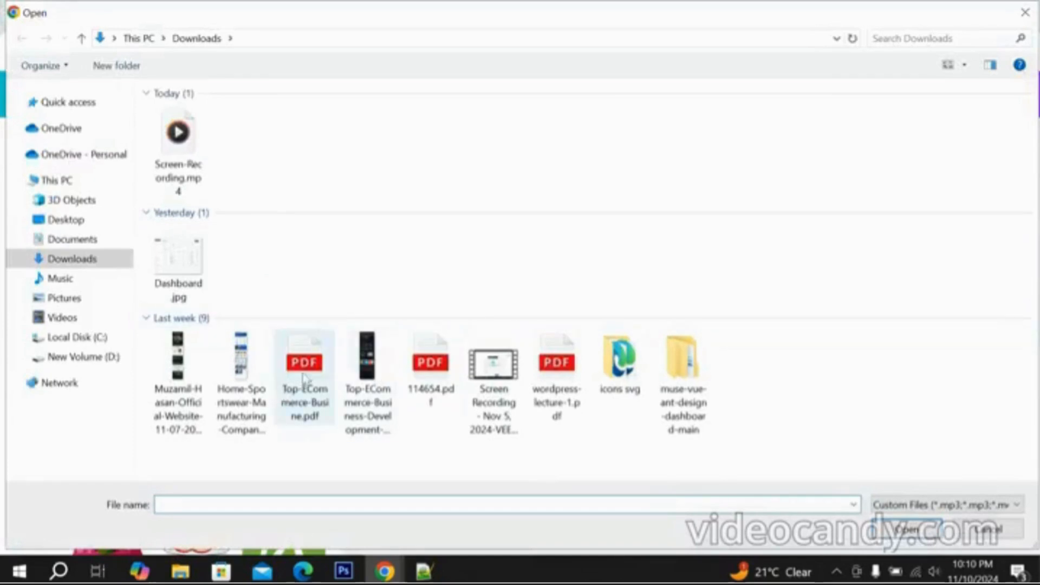
click(69, 223)
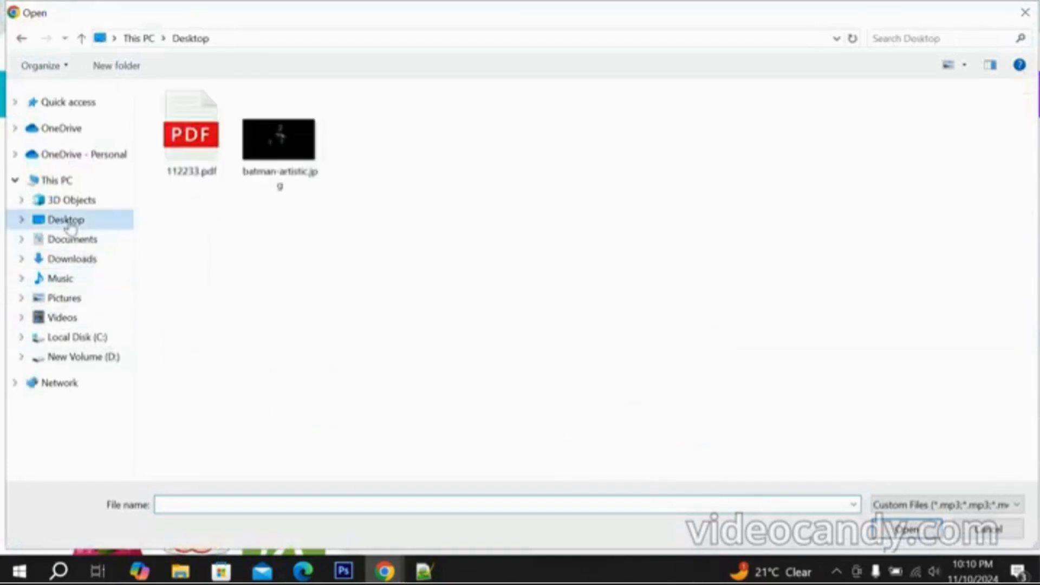
click(272, 152)
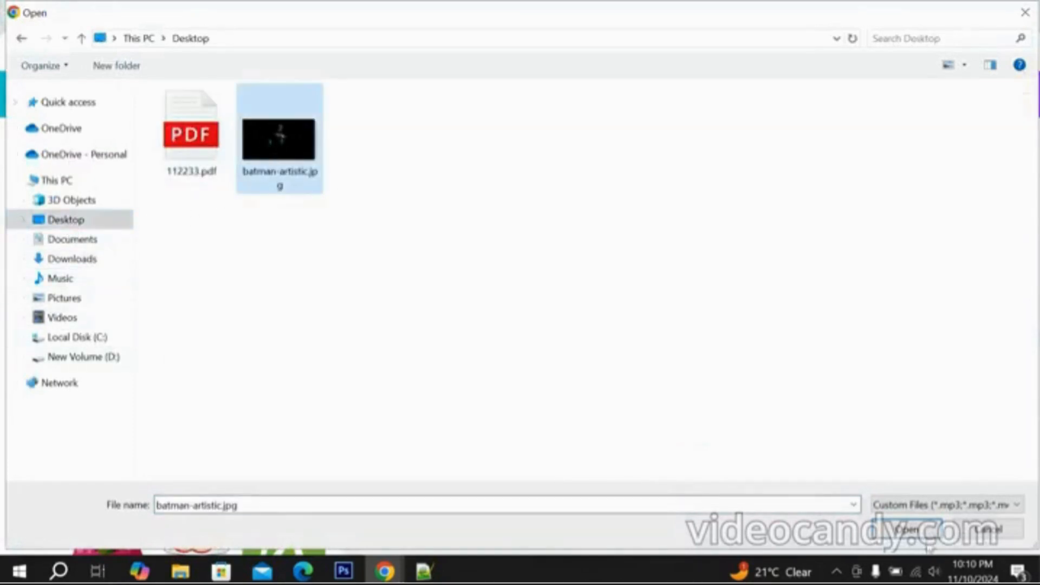
click(910, 530)
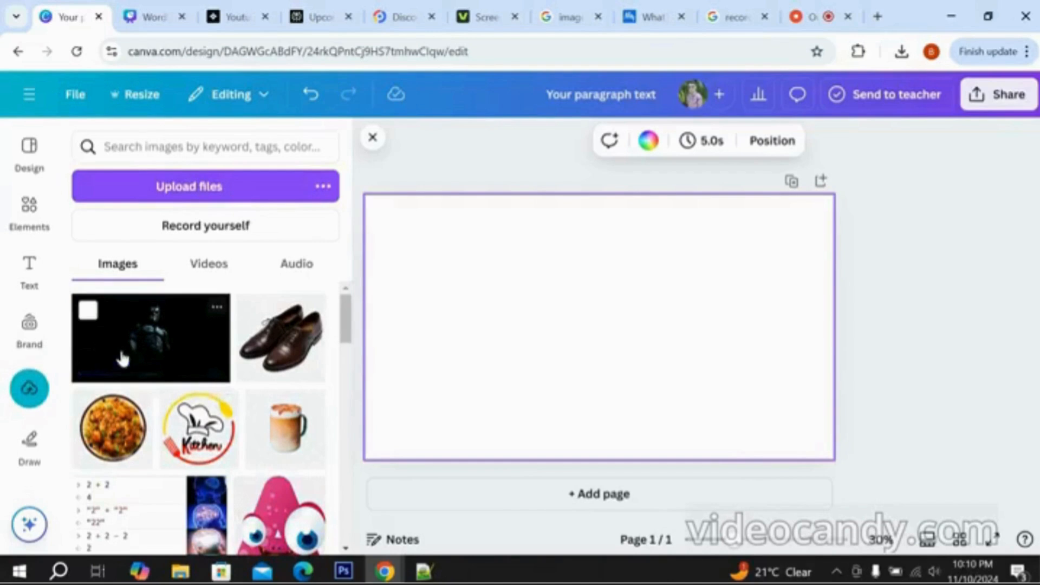
Place the uploaded Batman image on the page, crop both sides to a portrait format and move it to the page's left side.
click(122, 358)
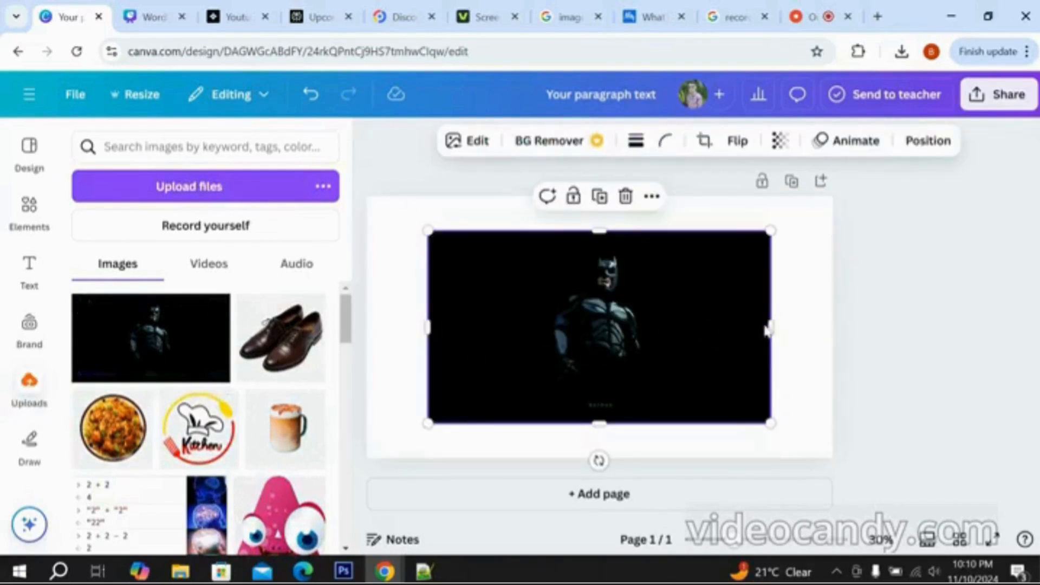
drag(758, 331, 684, 327)
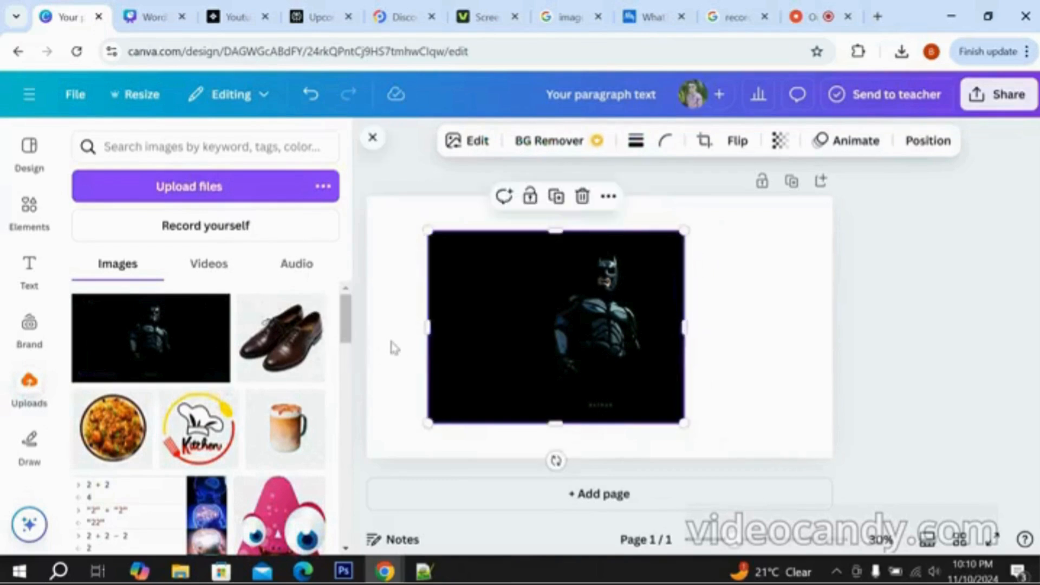
drag(425, 327, 531, 326)
drag(623, 319, 463, 321)
click(604, 299)
click(492, 291)
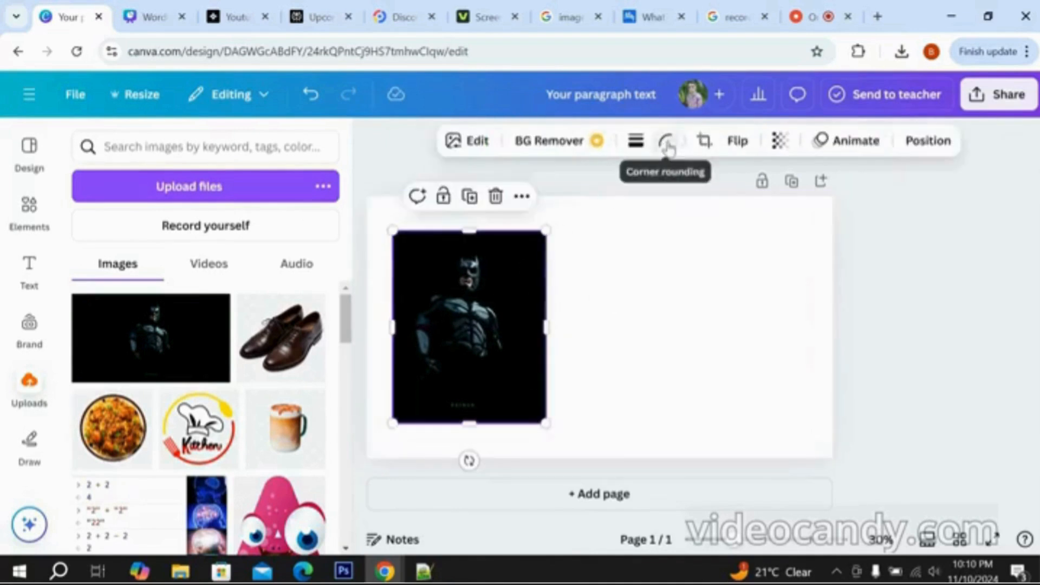
Set the Batman image's corner rounding to 91 and shift the image slightly to the right.
click(666, 142)
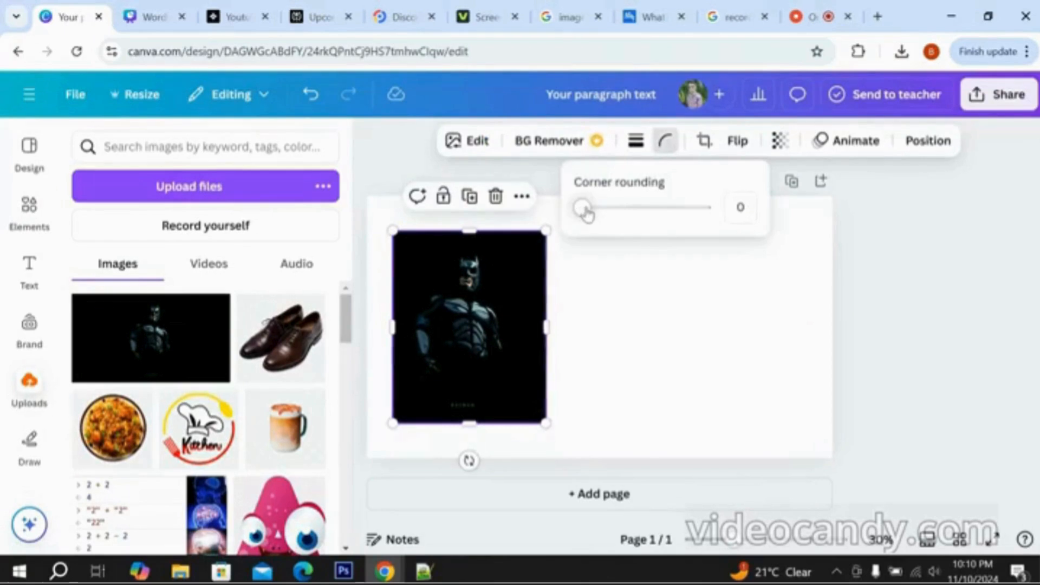
drag(584, 208, 691, 208)
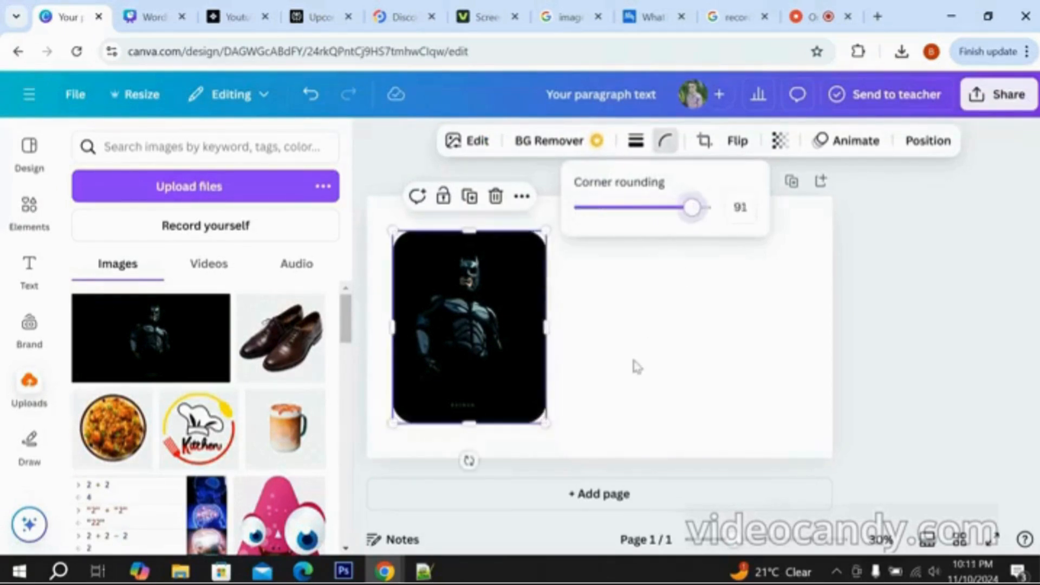
click(637, 367)
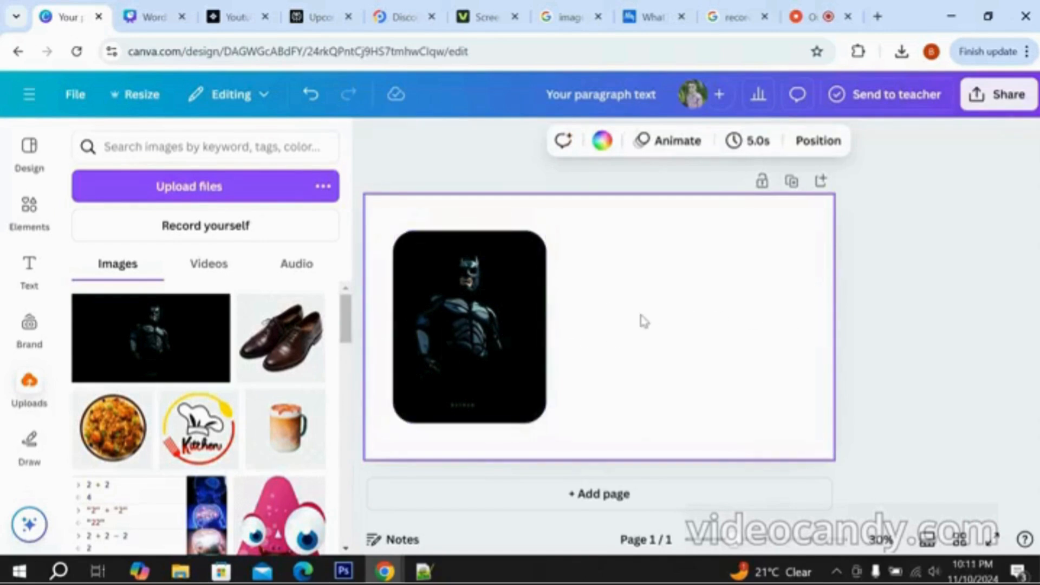
mouse_move(515, 323)
mouse_down()
mouse_move(551, 306)
mouse_move(524, 315)
mouse_up()
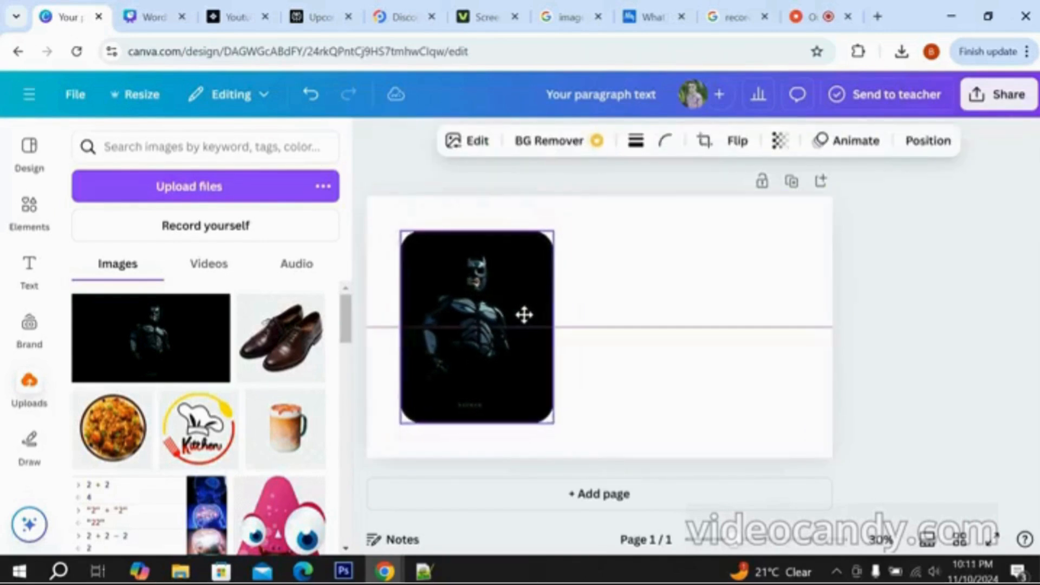
click(573, 319)
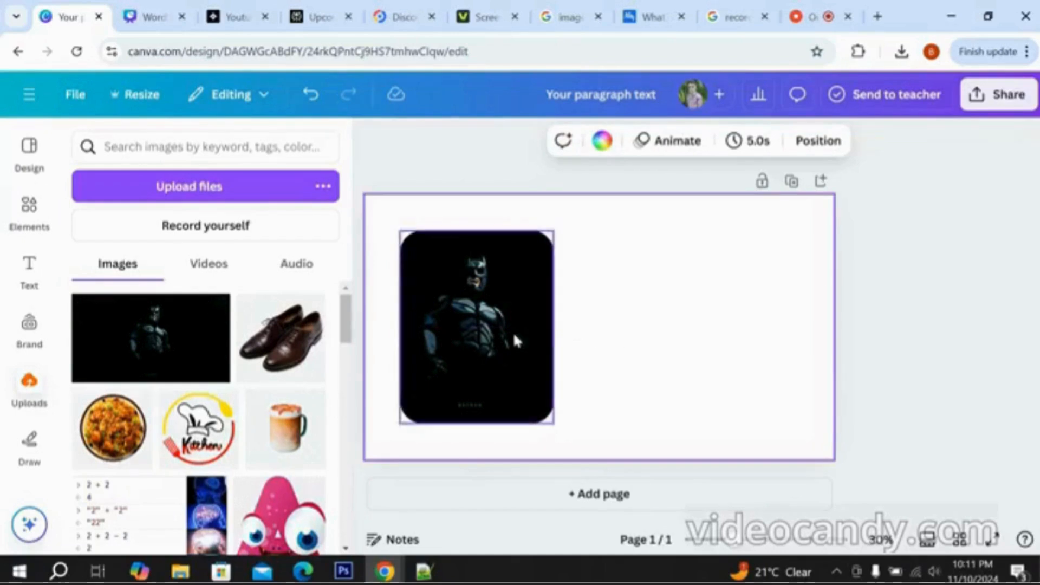
Select the rounded Batman image and delete it from the page.
drag(620, 360, 503, 274)
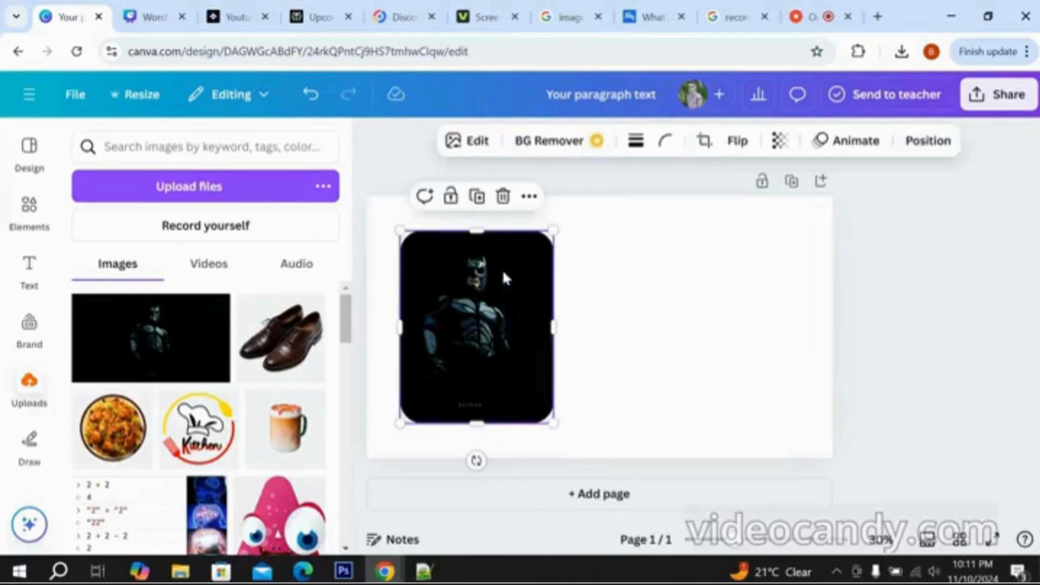
key(Delete)
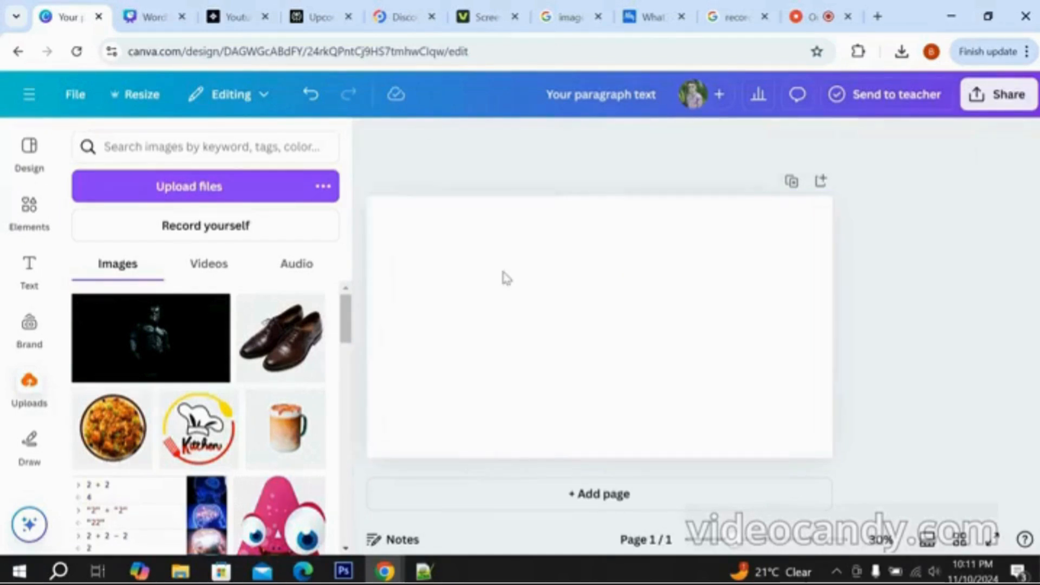
click(455, 289)
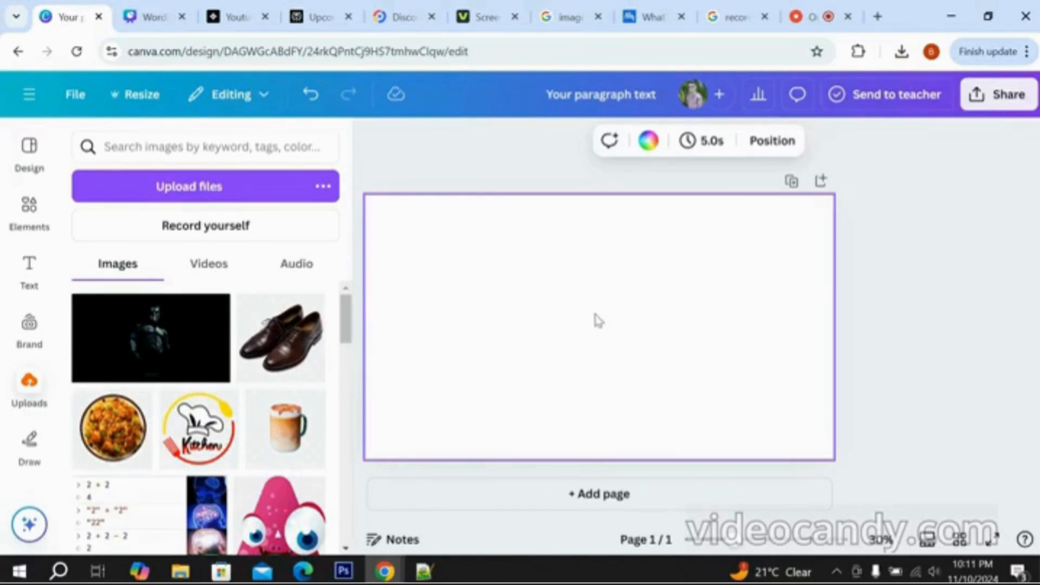
Open a new browser tab and search Google Images for "Apple".
click(878, 16)
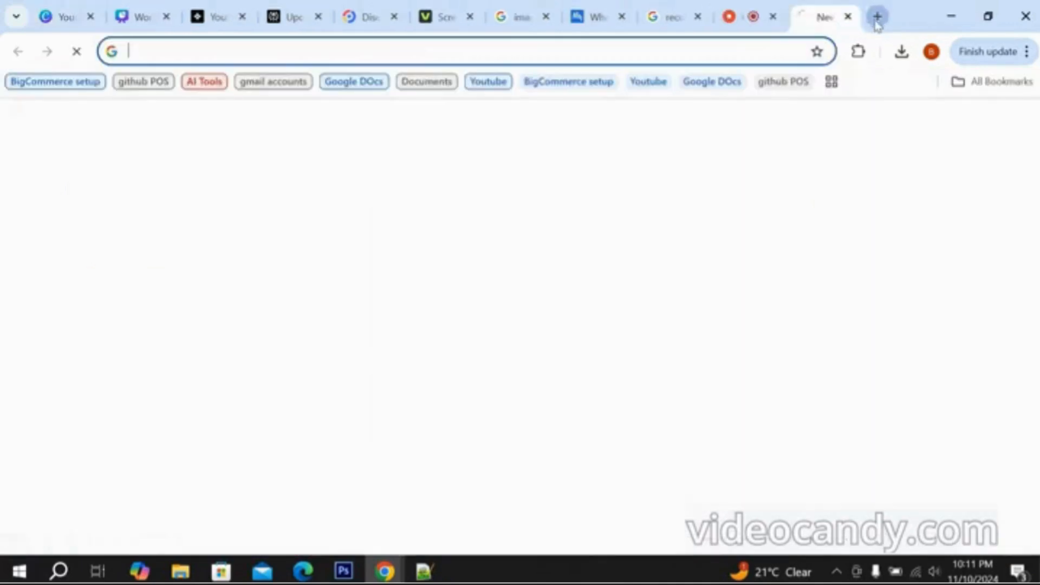
click(465, 53)
text(alla)
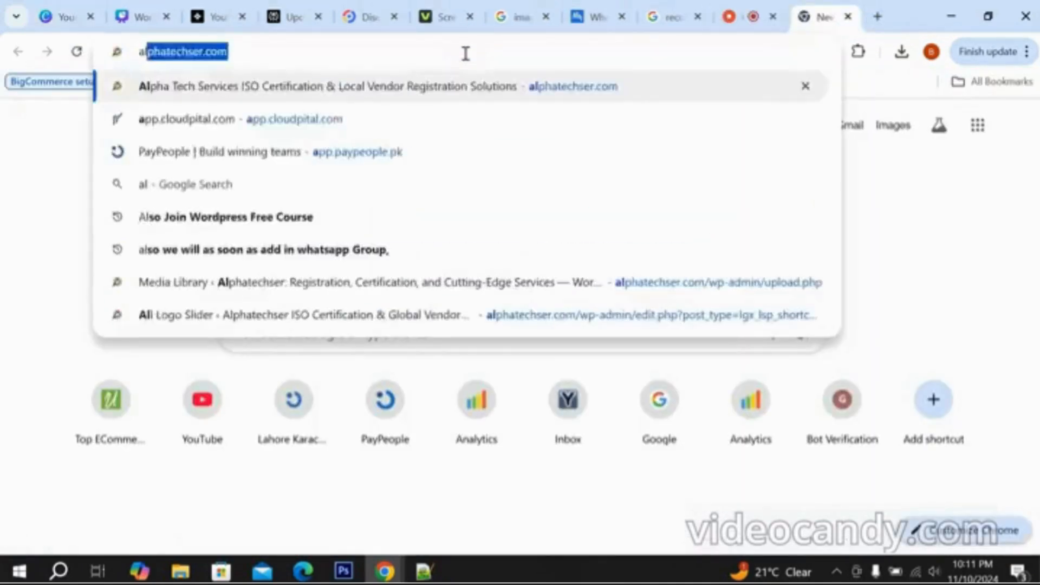
text(ple)
key(Return)
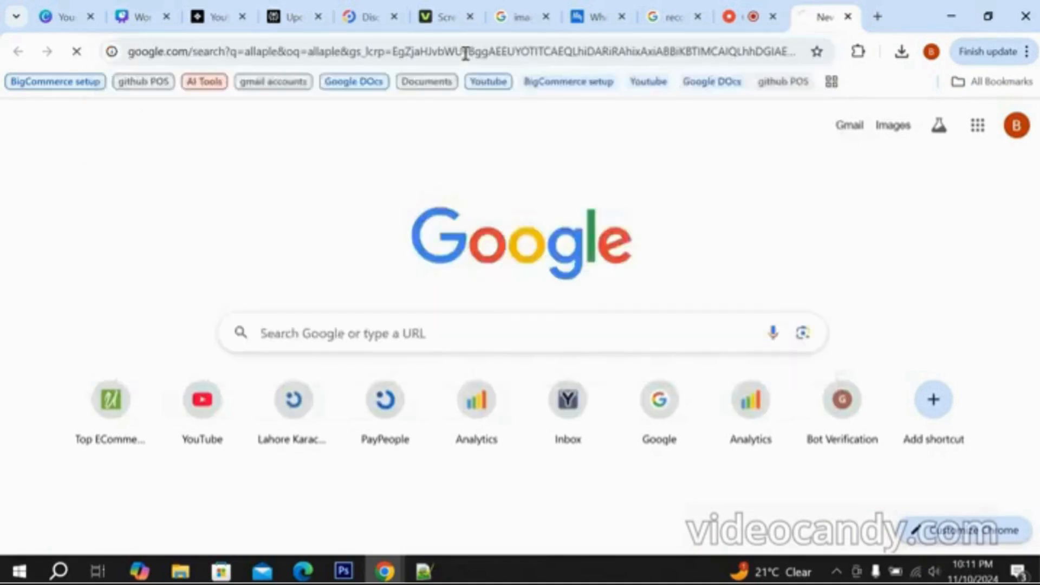
click(132, 165)
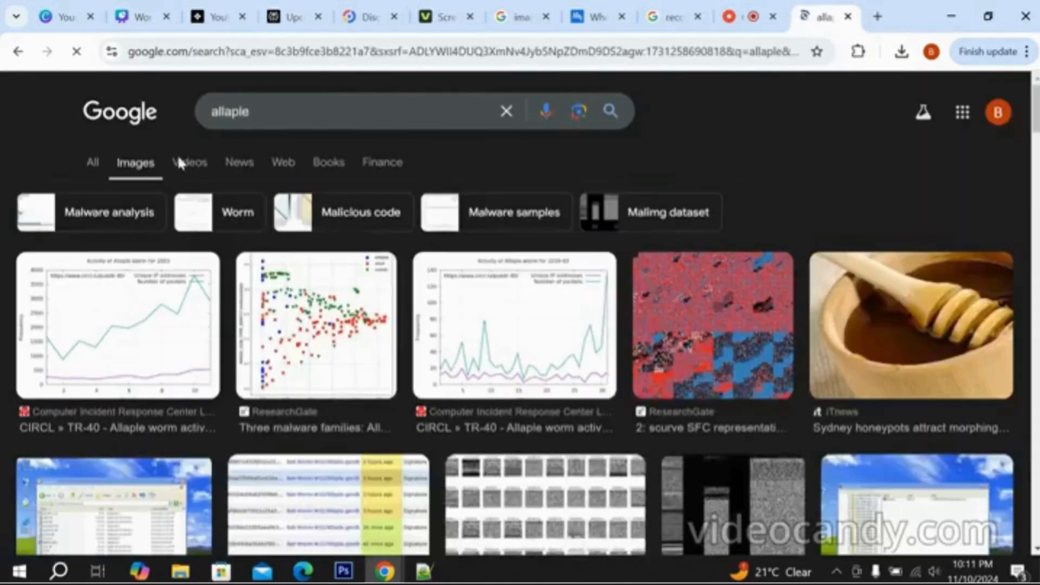
double_click(219, 111)
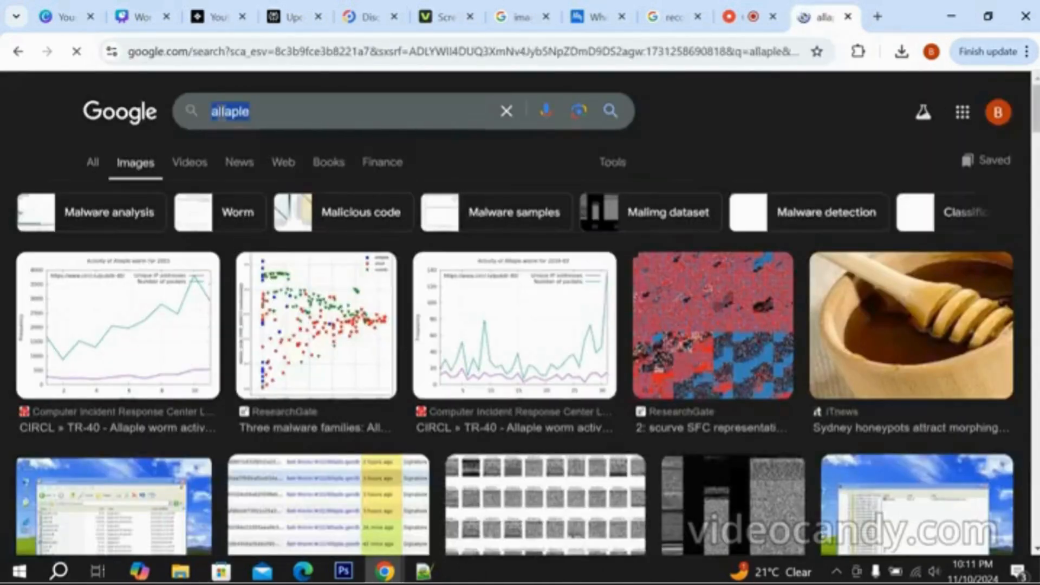
text(Apple)
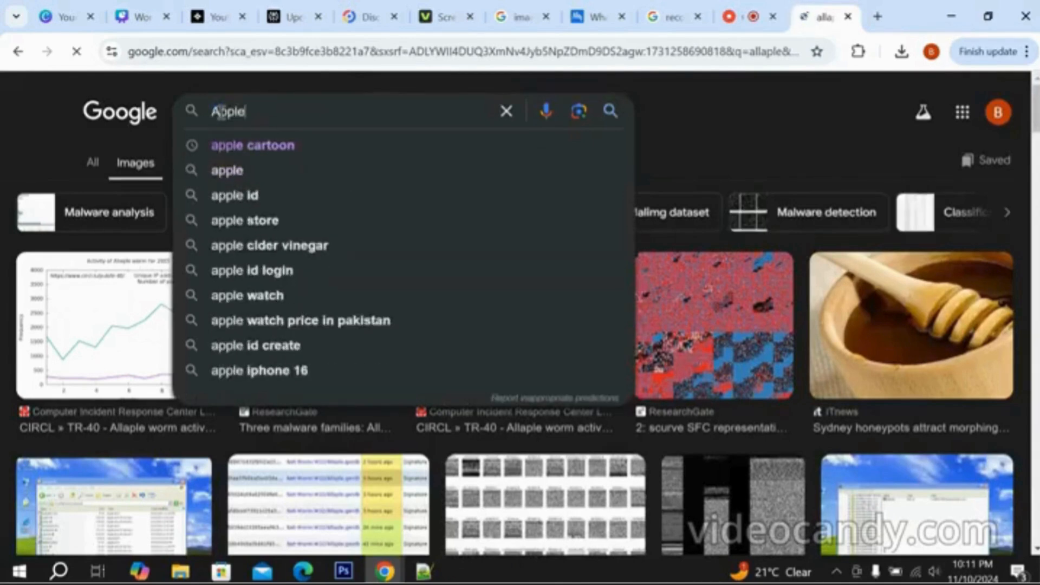
key(Return)
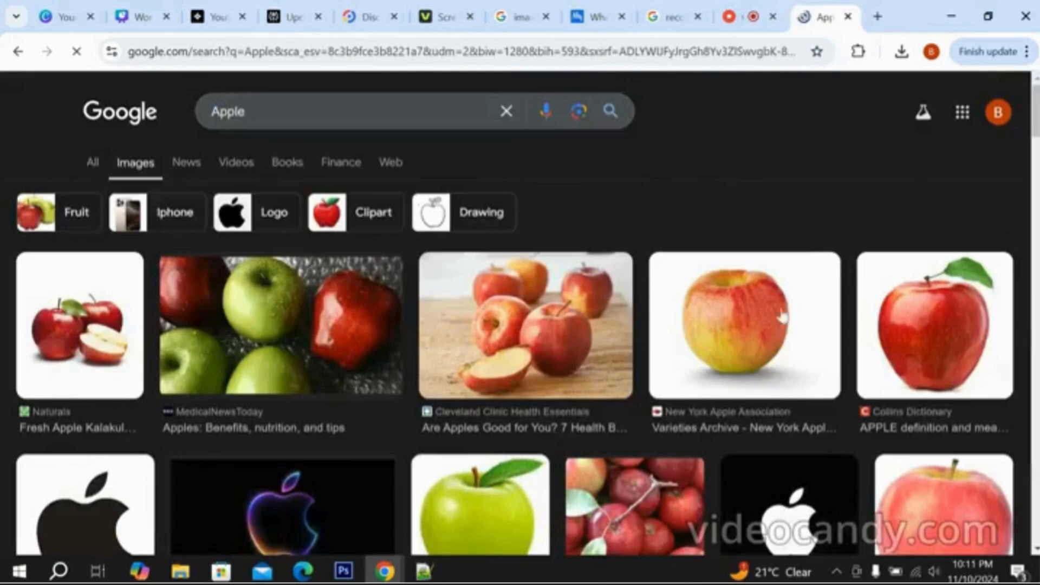
Browse the apple image results and preview the white apple on a red background along with its related images.
scroll(807, 316, down, 10)
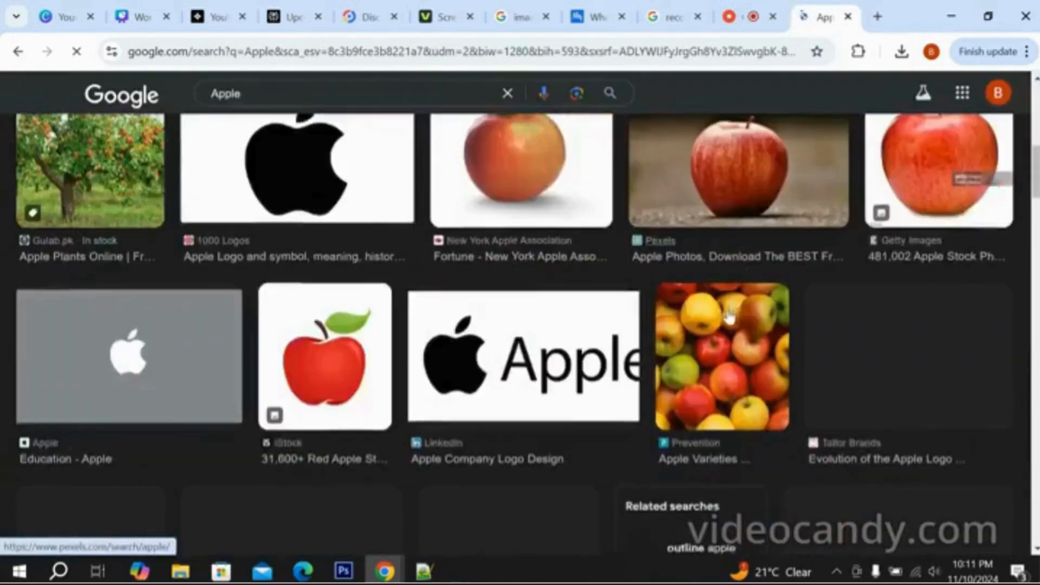
scroll(434, 327, up, 4)
scroll(233, 360, down, 8)
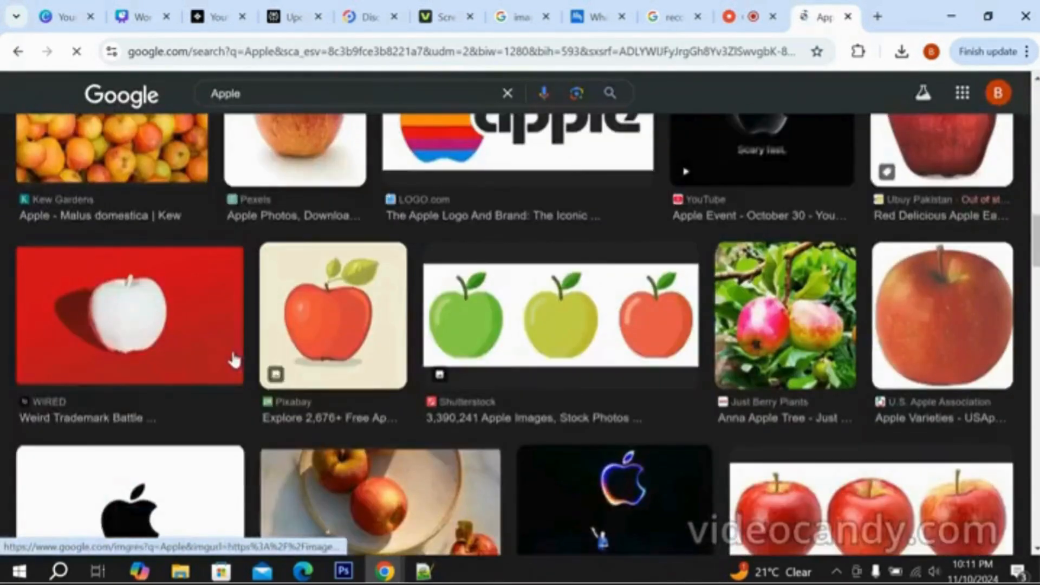
scroll(232, 360, up, 3)
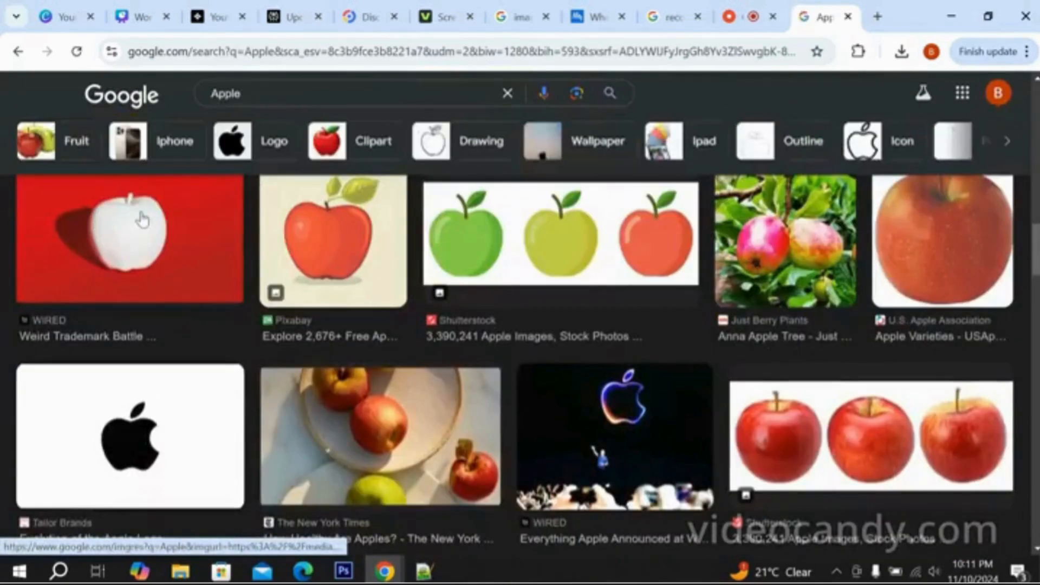
scroll(769, 303, down, 5)
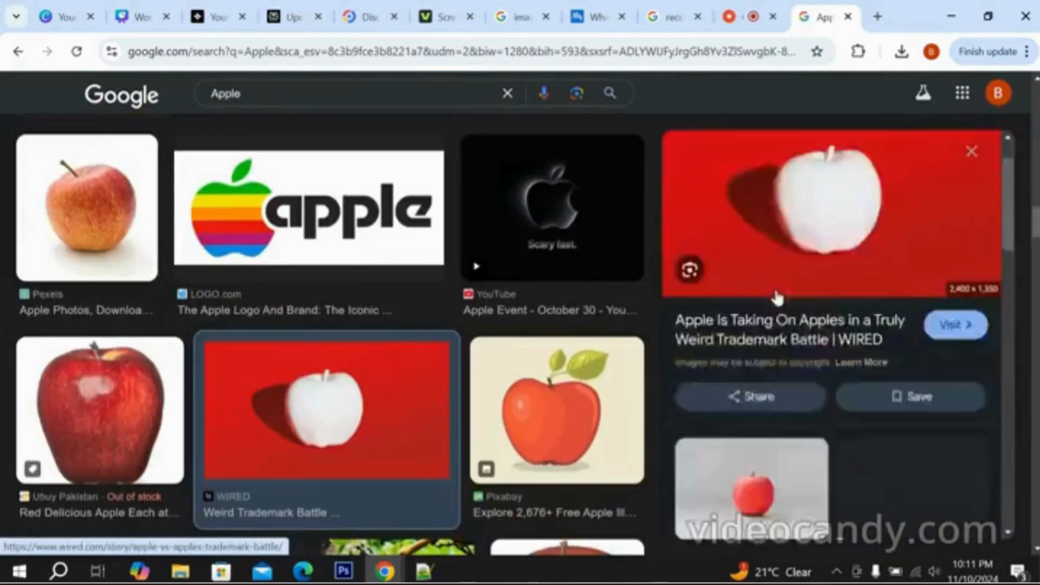
scroll(777, 325, down, 10)
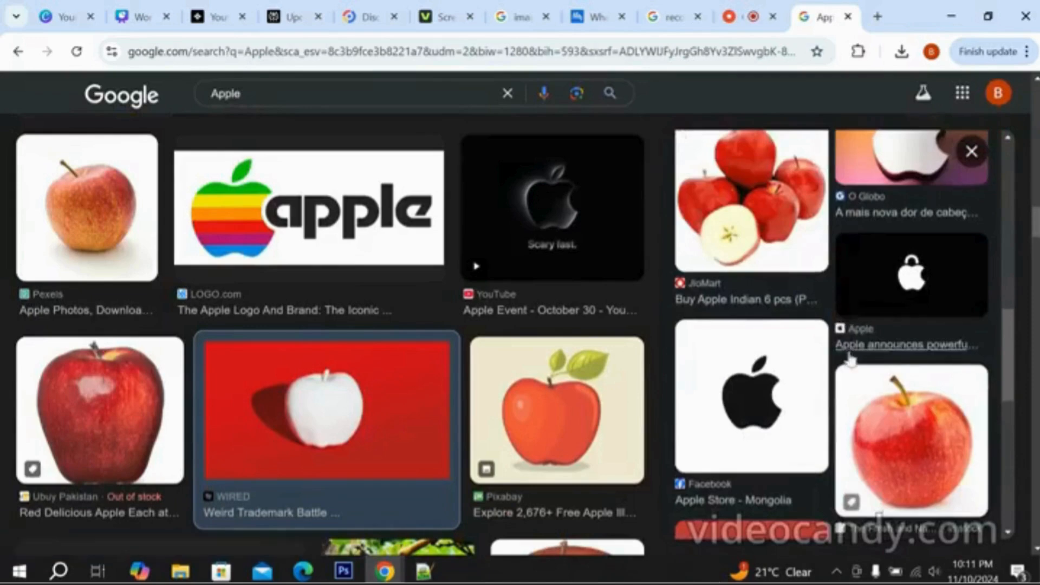
Look further through the apple image results and preview the bitten red apple on a blue background.
click(524, 424)
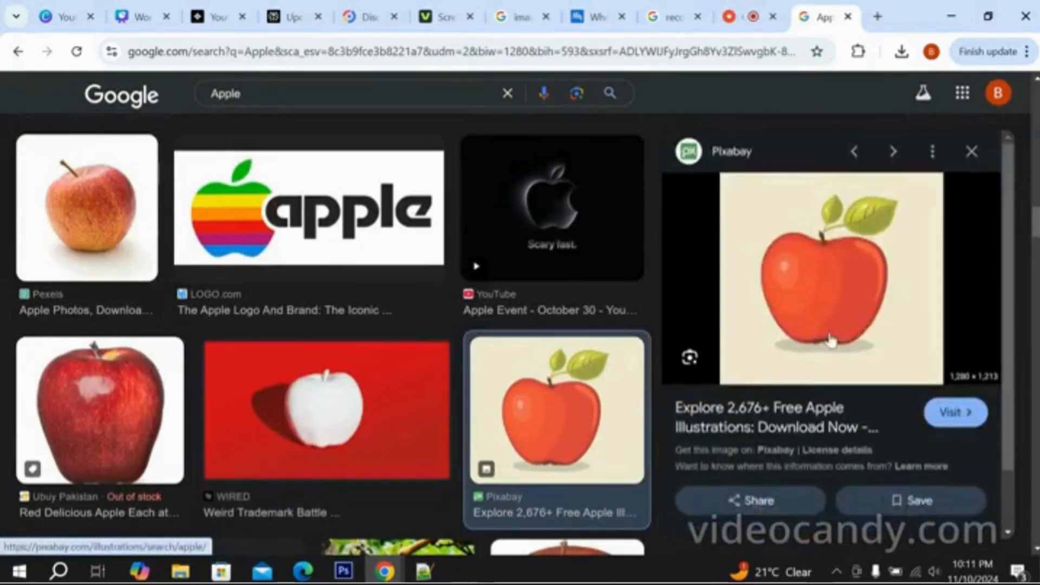
scroll(824, 341, down, 5)
scroll(388, 381, down, 1)
scroll(388, 381, down, 10)
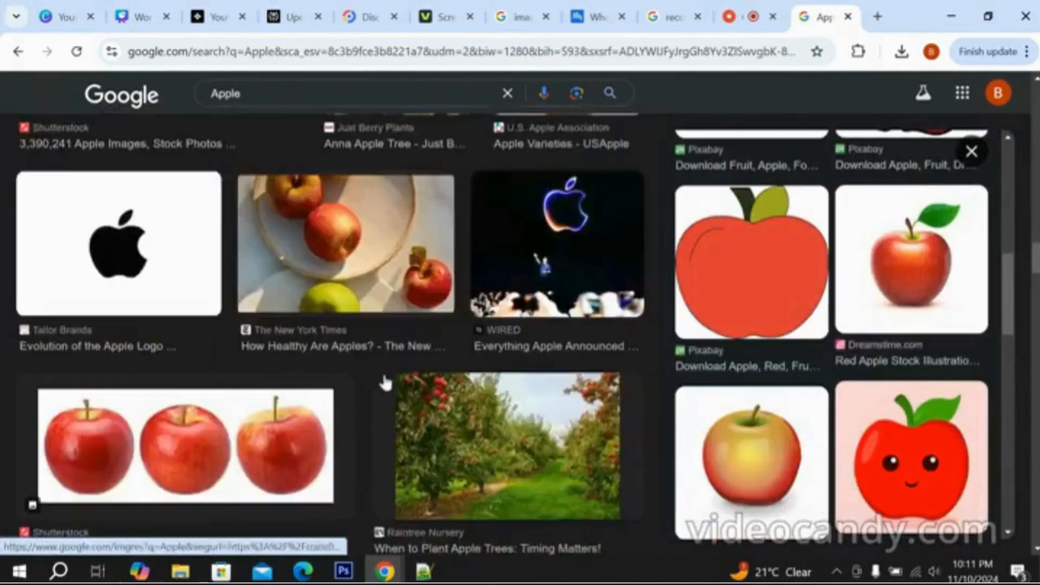
scroll(517, 352, down, 10)
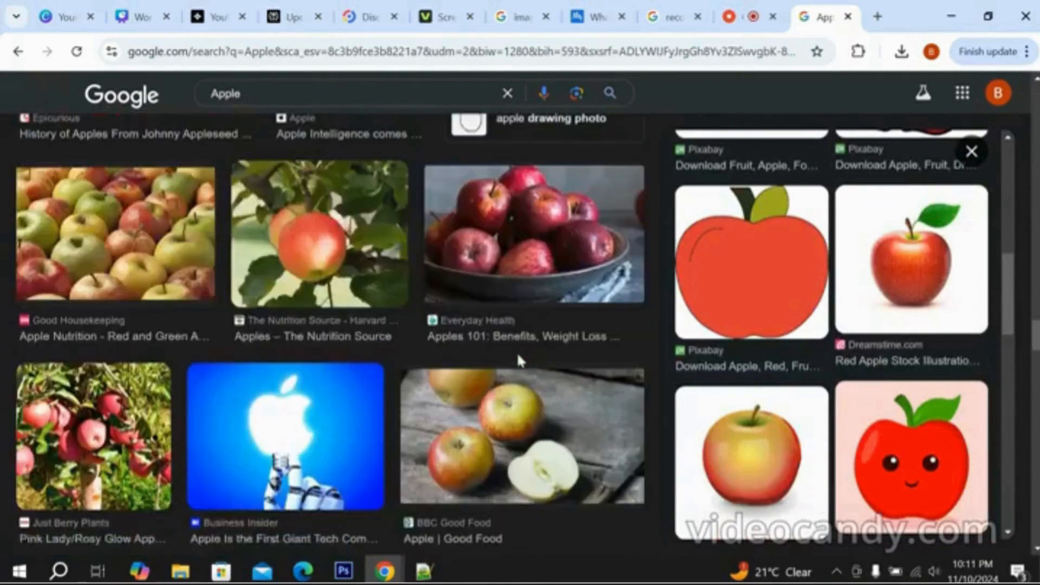
scroll(404, 327, down, 5)
scroll(403, 327, down, 10)
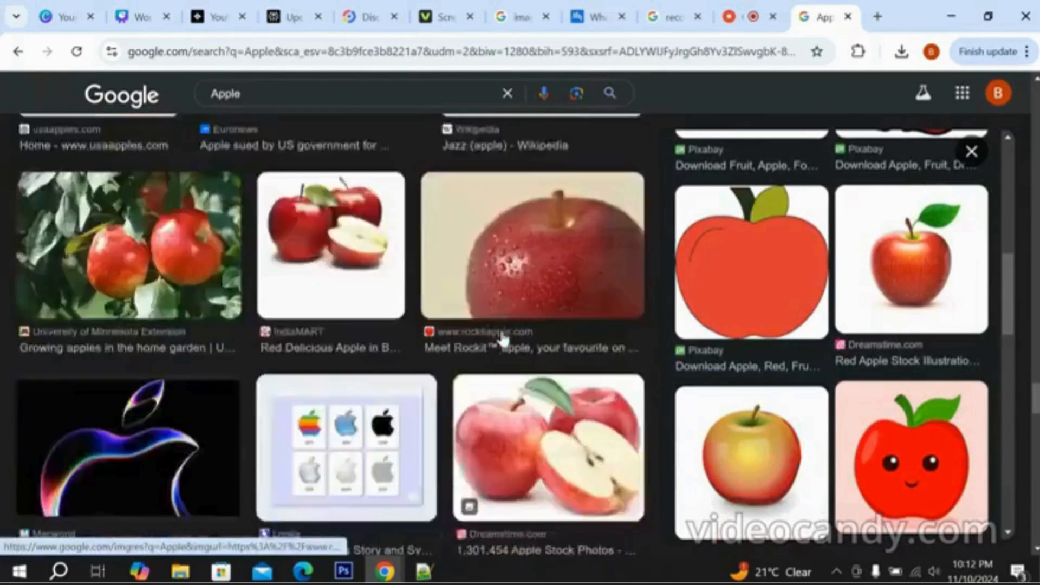
scroll(318, 295, down, 5)
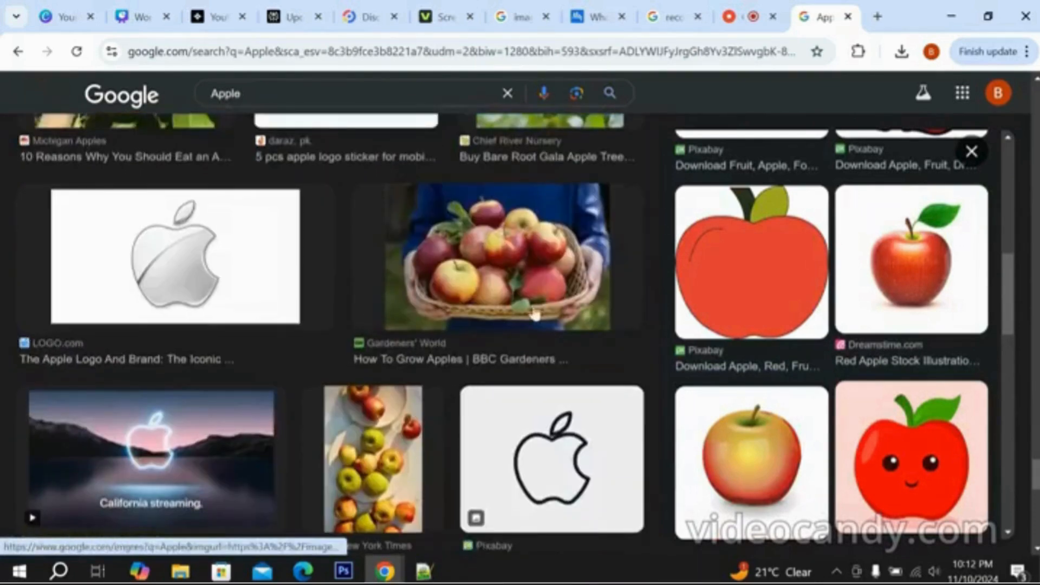
scroll(884, 351, down, 5)
scroll(492, 287, down, 15)
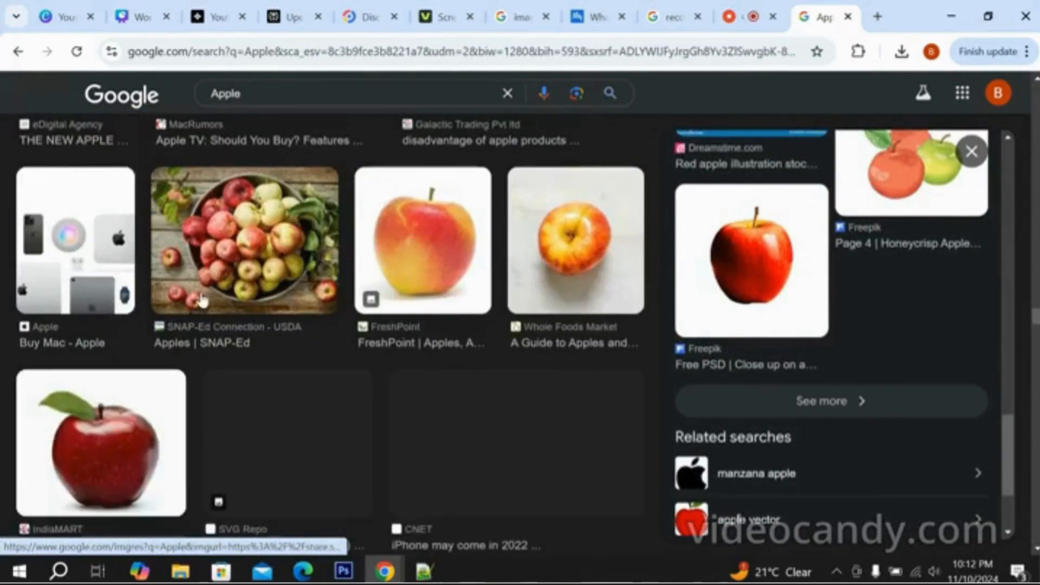
scroll(163, 293, down, 6)
scroll(215, 306, up, 2)
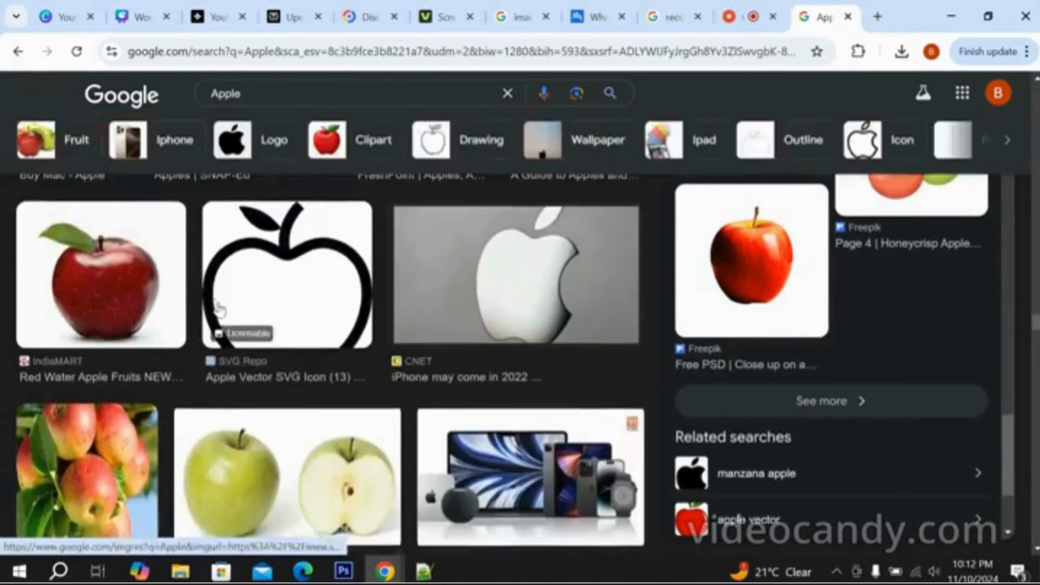
scroll(215, 303, down, 9)
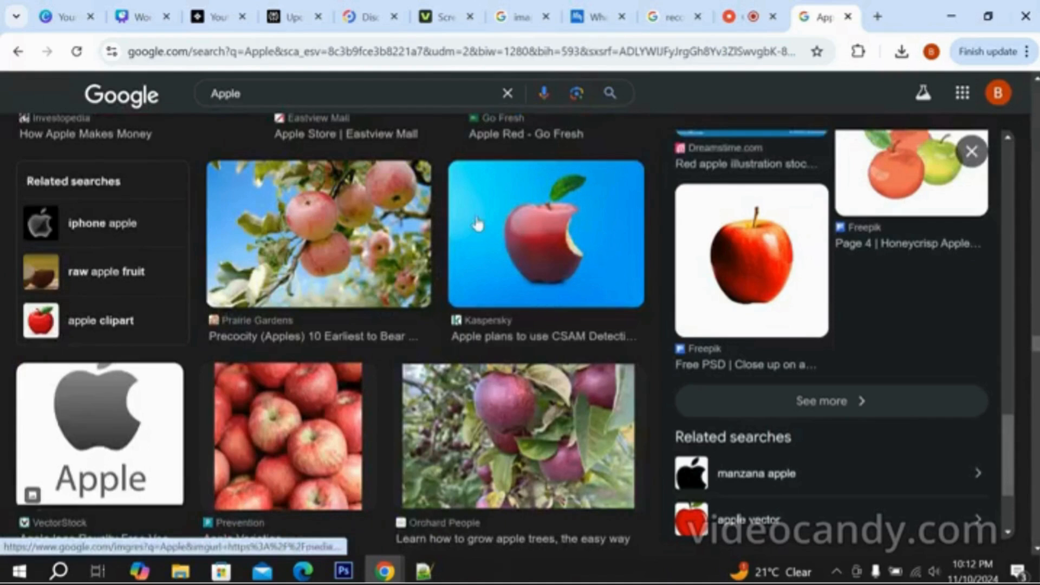
click(476, 224)
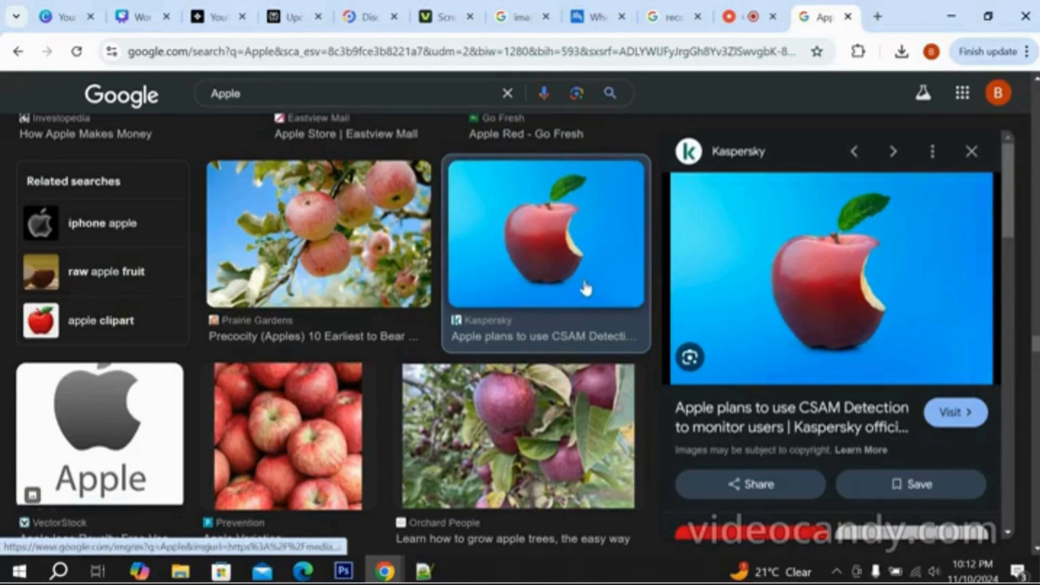
right_click(773, 262)
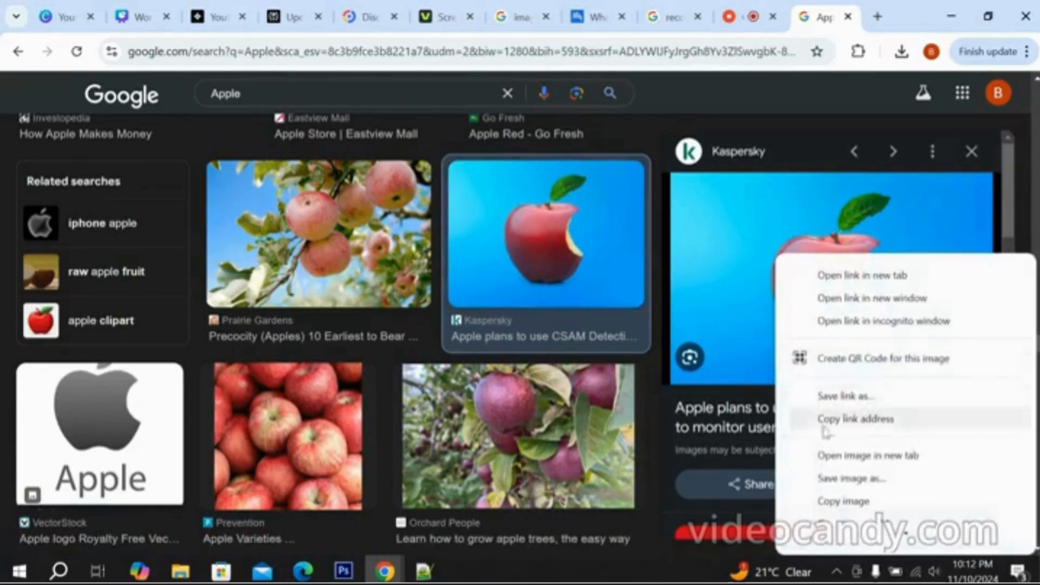
click(850, 482)
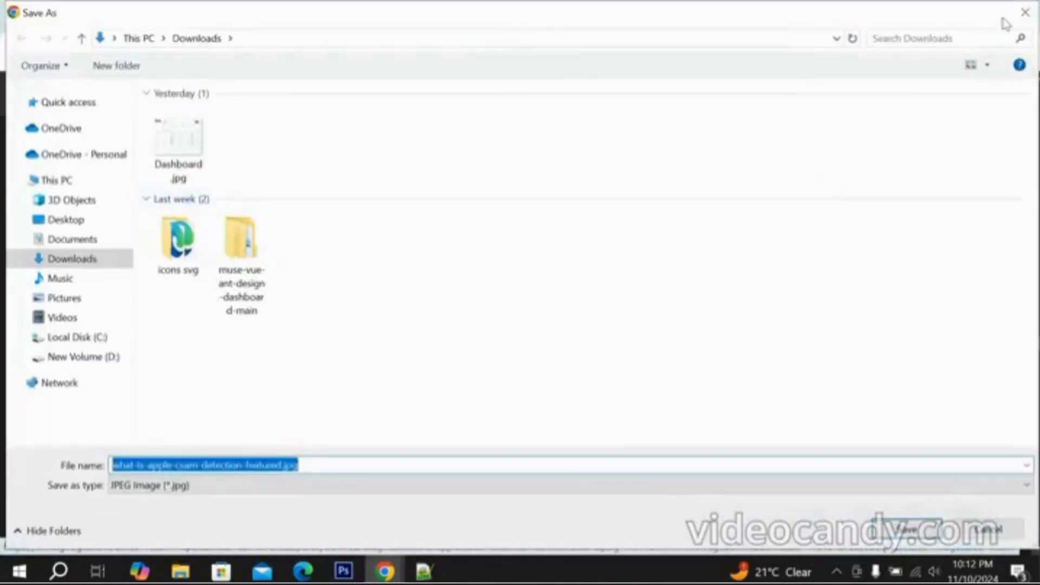
click(1025, 12)
Save the previewed bitten apple image to the Downloads folder as what-is-apple-csam-detection-featured.jpg.
right_click(740, 254)
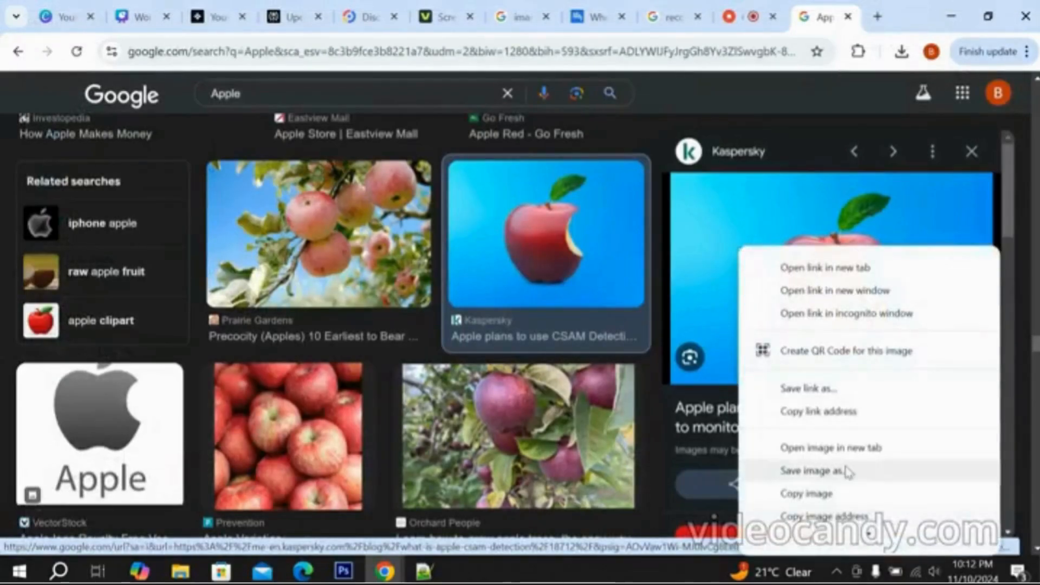
click(816, 472)
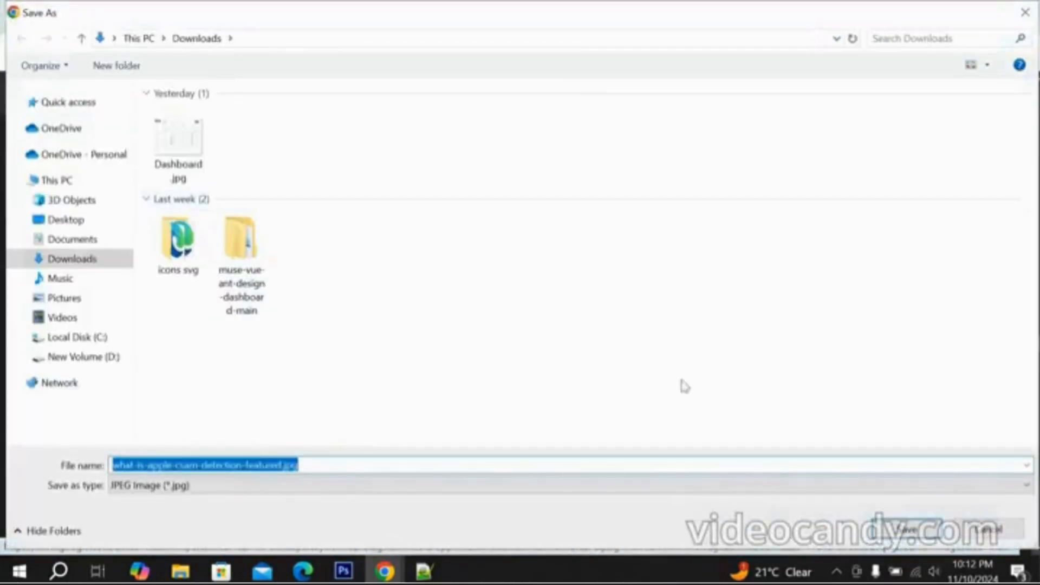
click(916, 528)
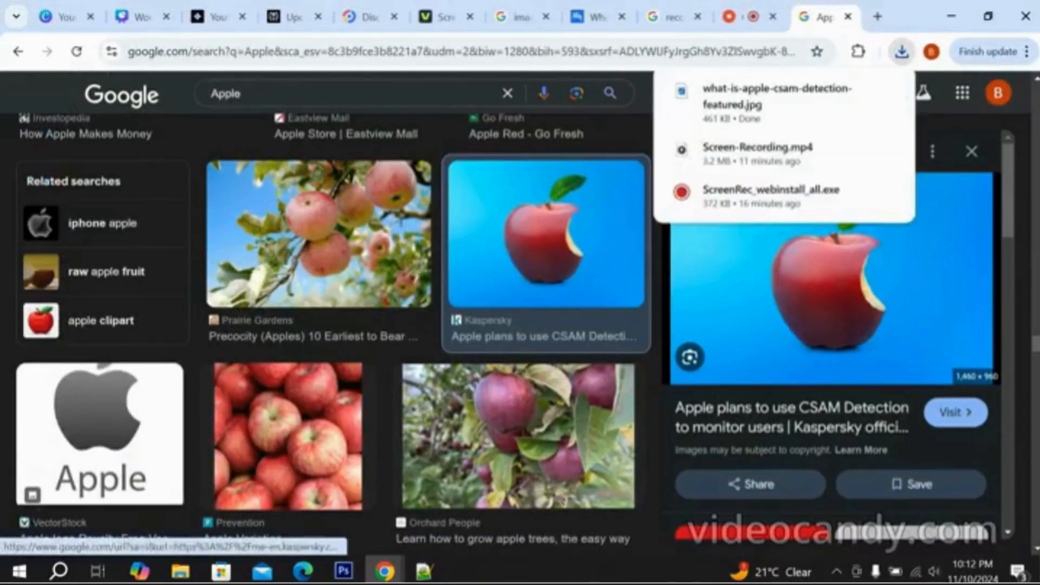
mouse_move(838, 97)
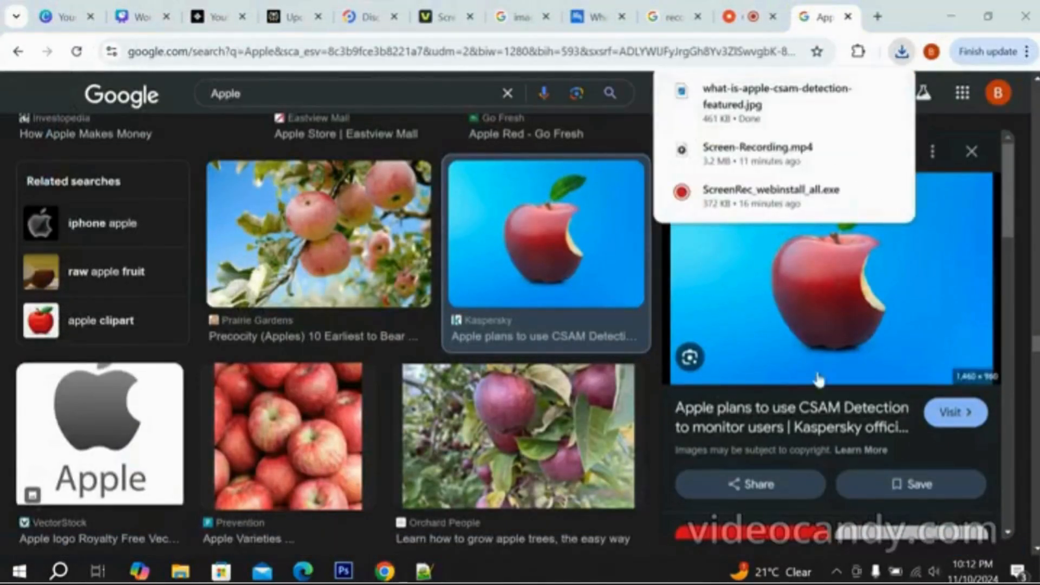
scroll(816, 377, down, 3)
Search Google for "background" in a new browser tab and open the remove.bg website from the results.
click(877, 16)
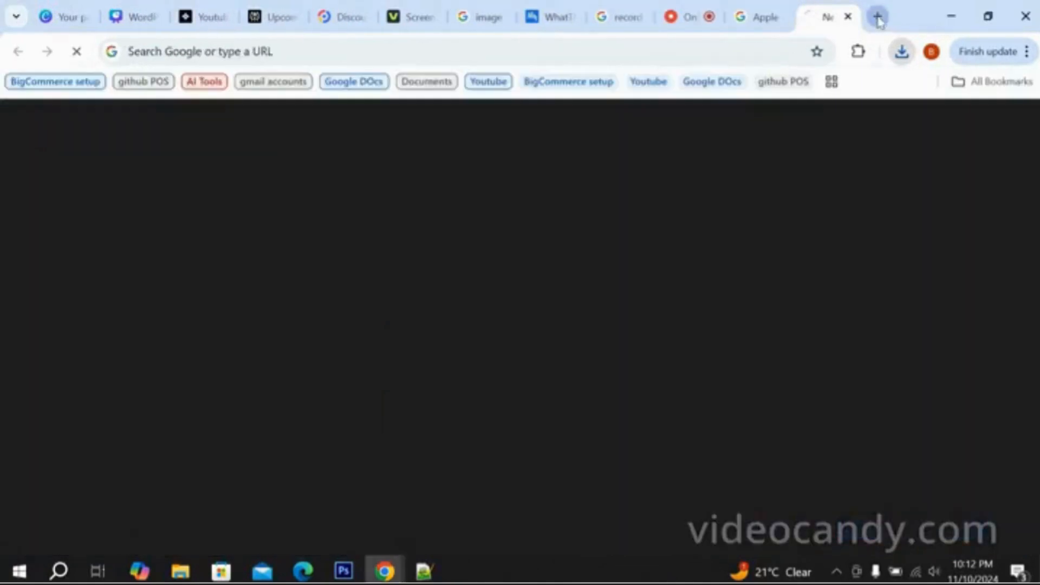
click(422, 49)
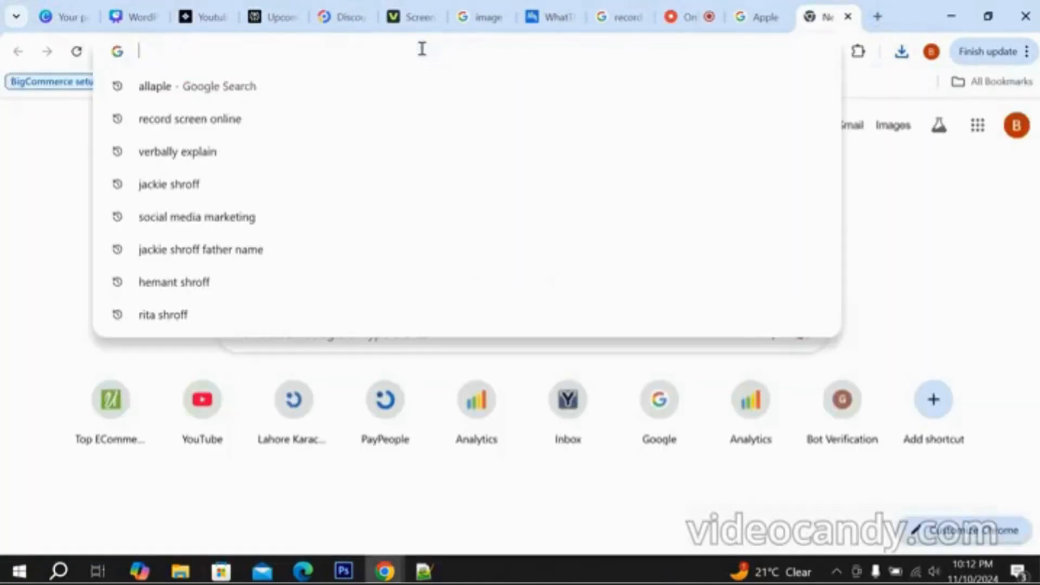
text(bac)
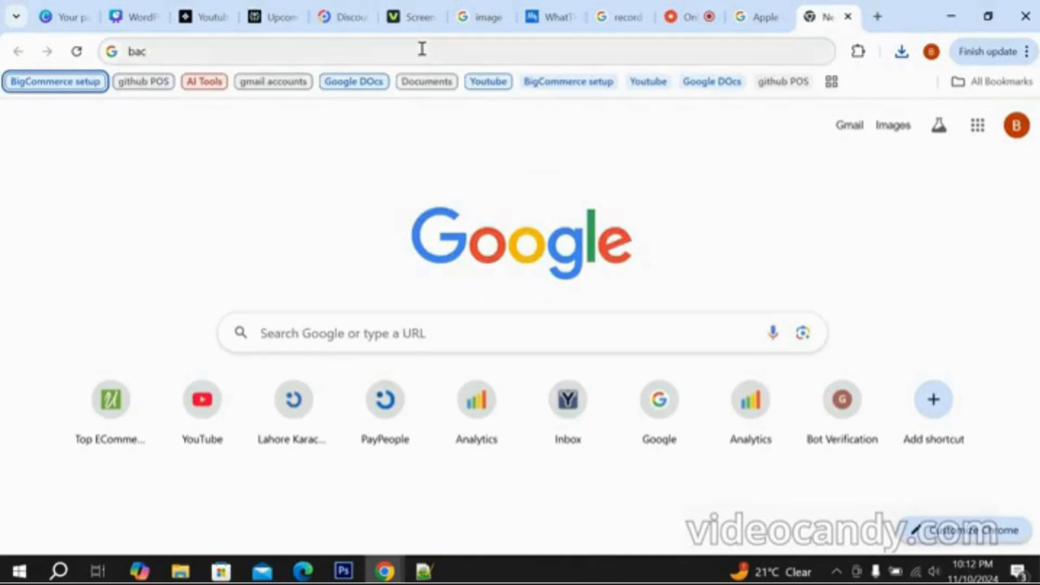
click(356, 55)
text(ba)
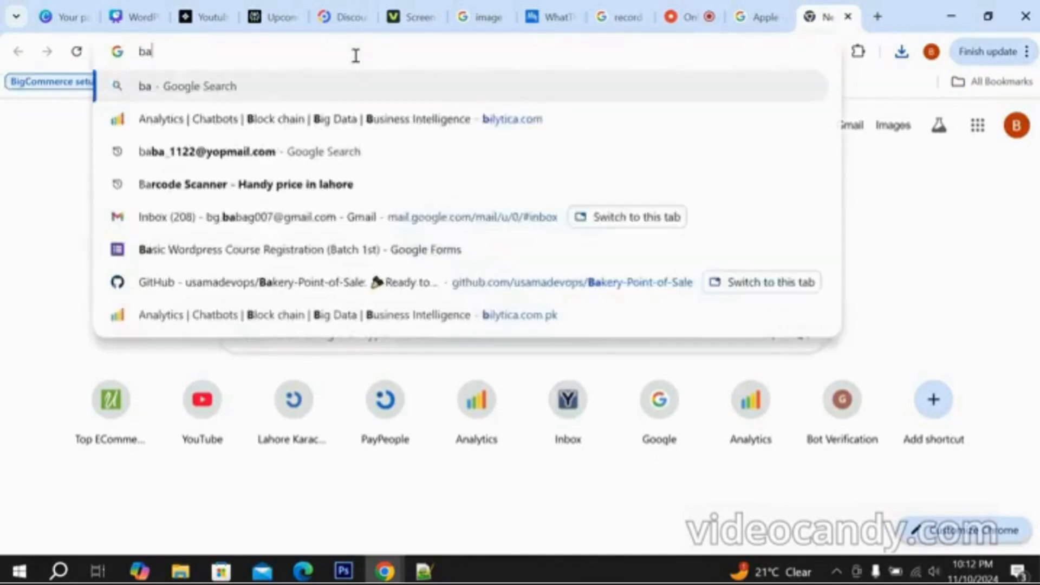
text(ckground)
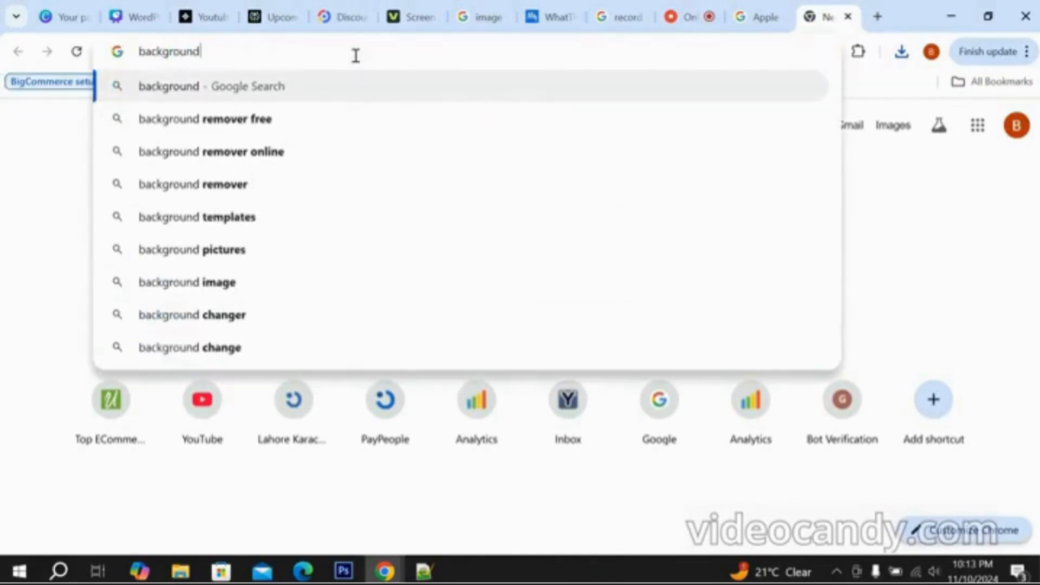
key(Return)
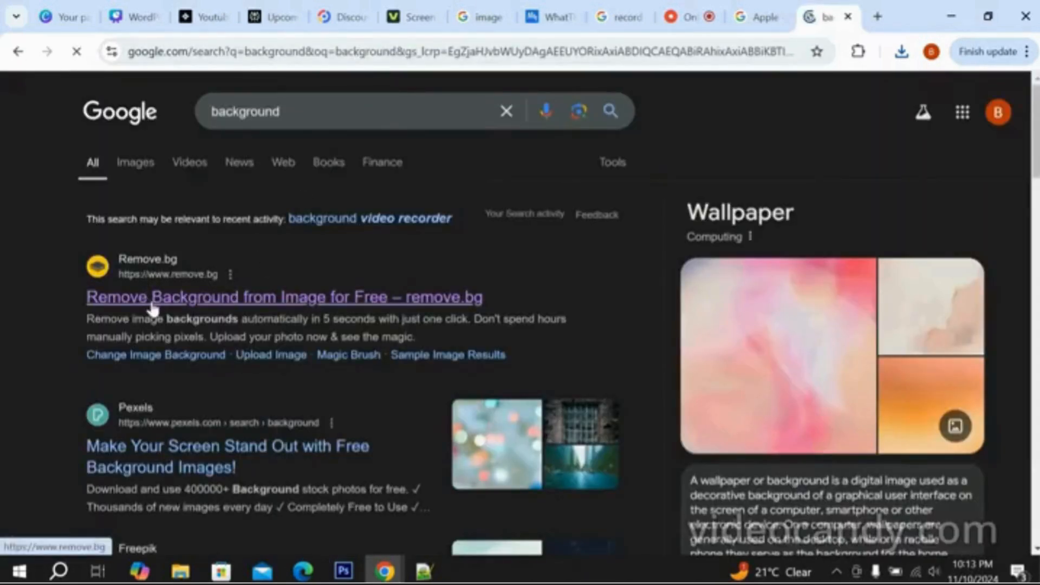
scroll(147, 309, down, 6)
scroll(144, 311, up, 6)
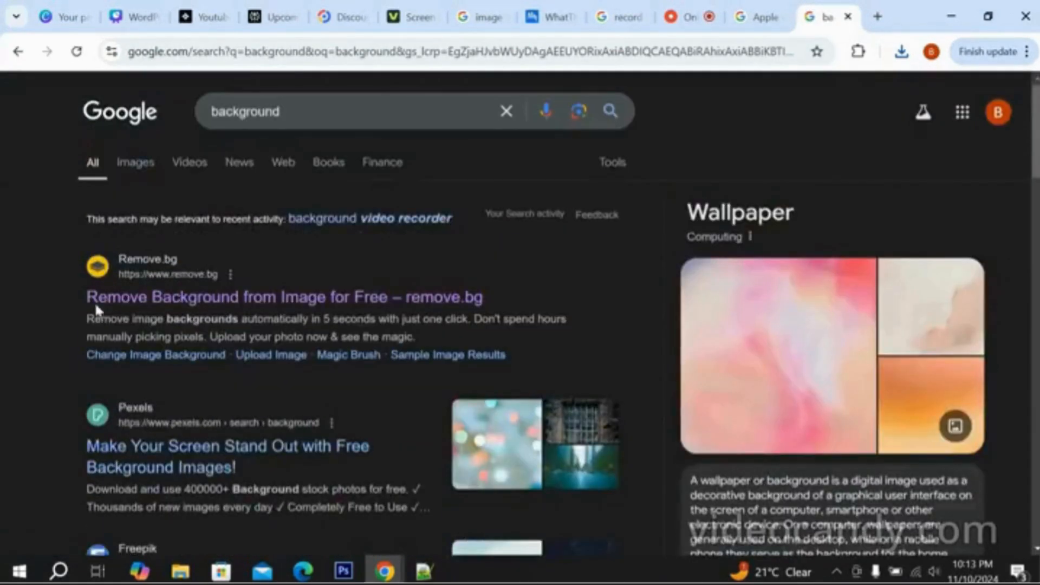
click(156, 304)
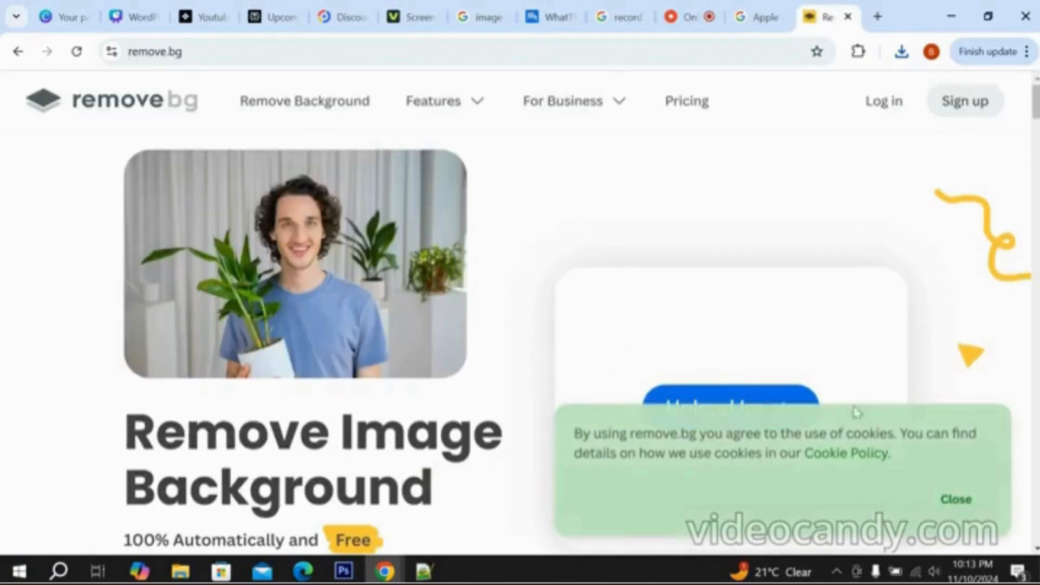
Upload what-is-apple-csam-detection-featured.jpg from Downloads to remove.bg and download the background-free 616 × 405 px version.
click(956, 503)
scroll(720, 339, down, 2)
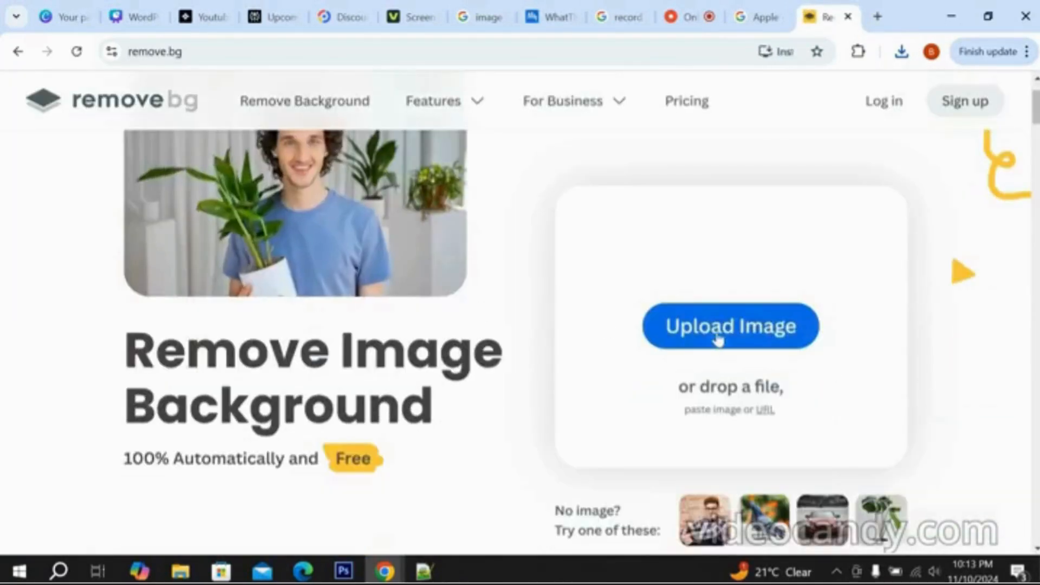
click(720, 339)
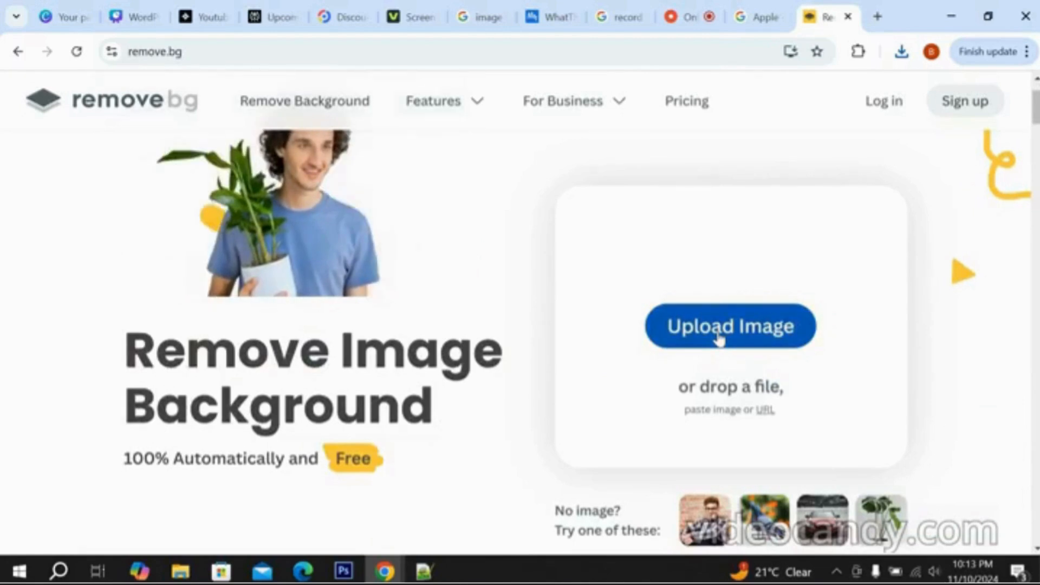
click(598, 322)
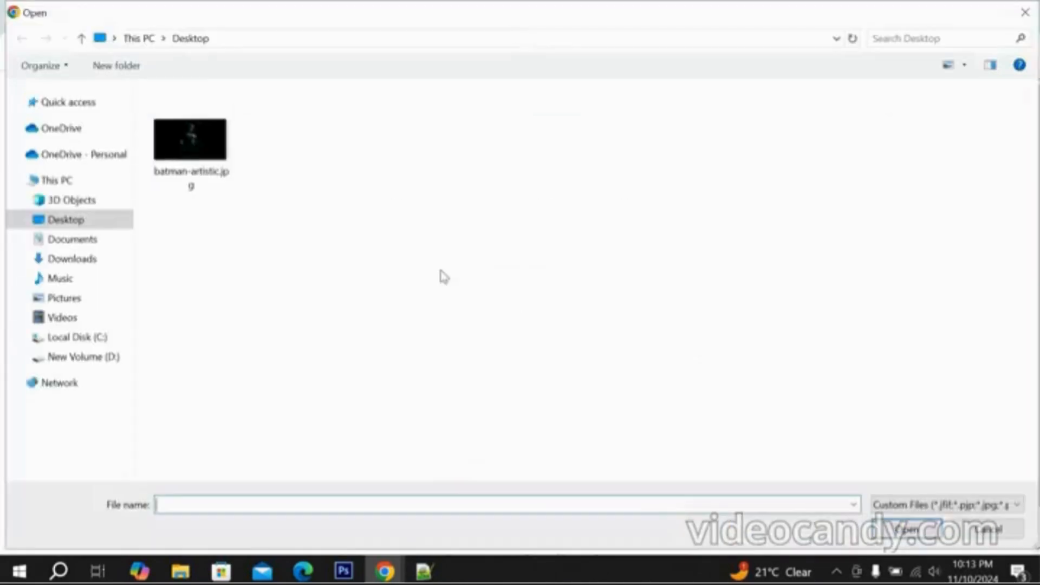
click(79, 241)
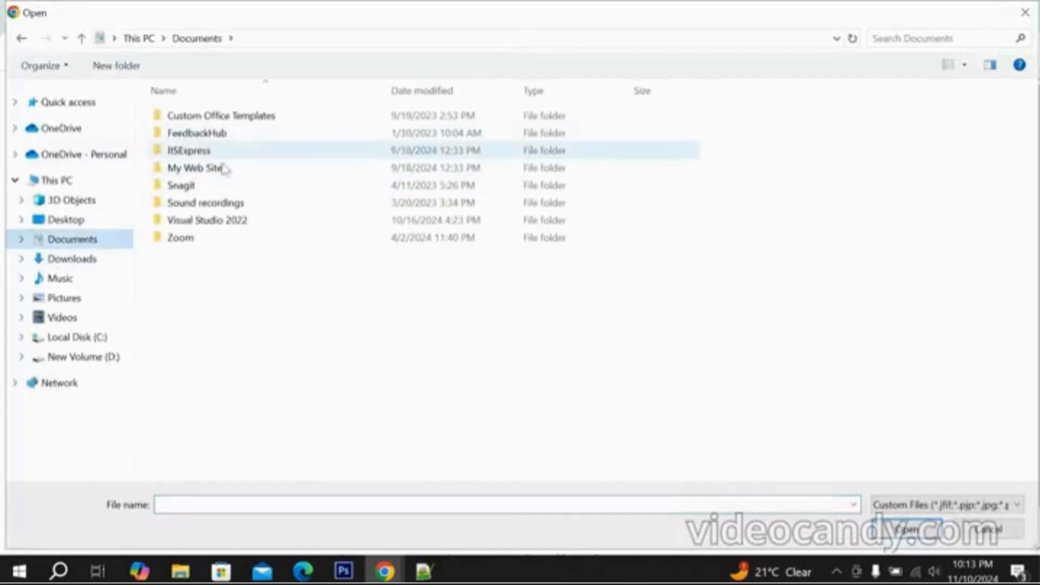
click(73, 259)
click(179, 142)
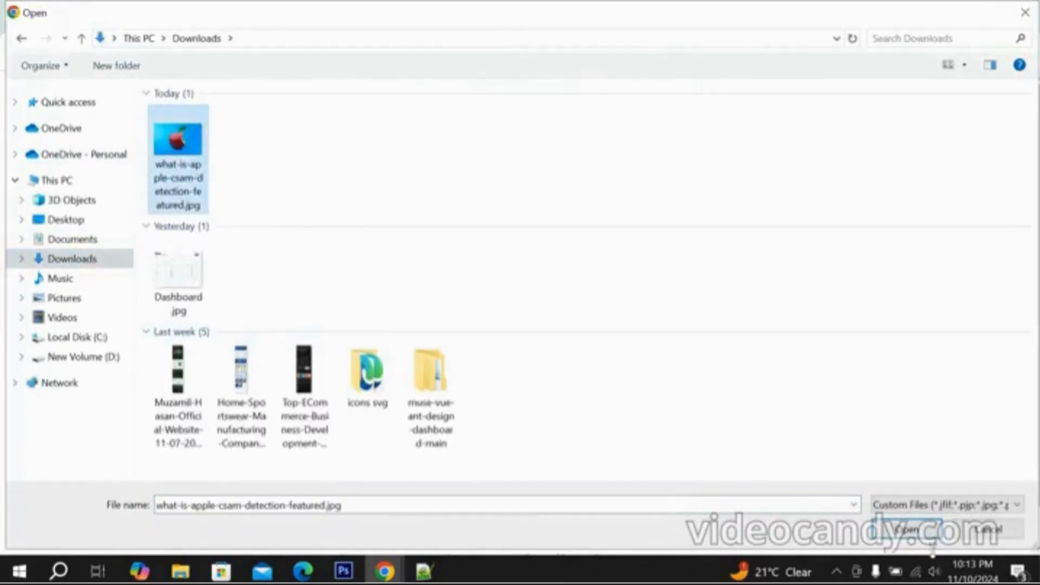
click(920, 537)
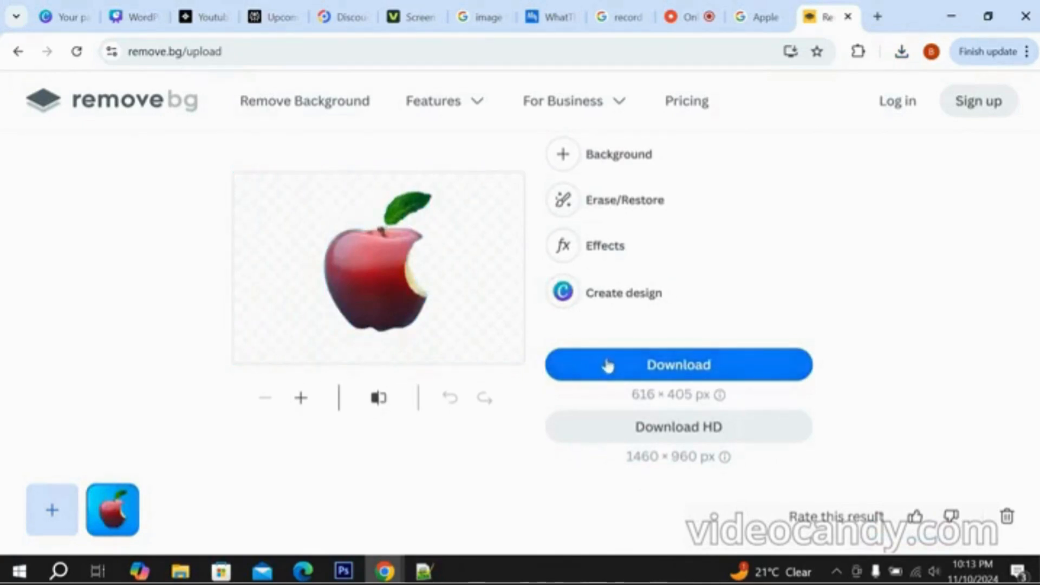
click(631, 372)
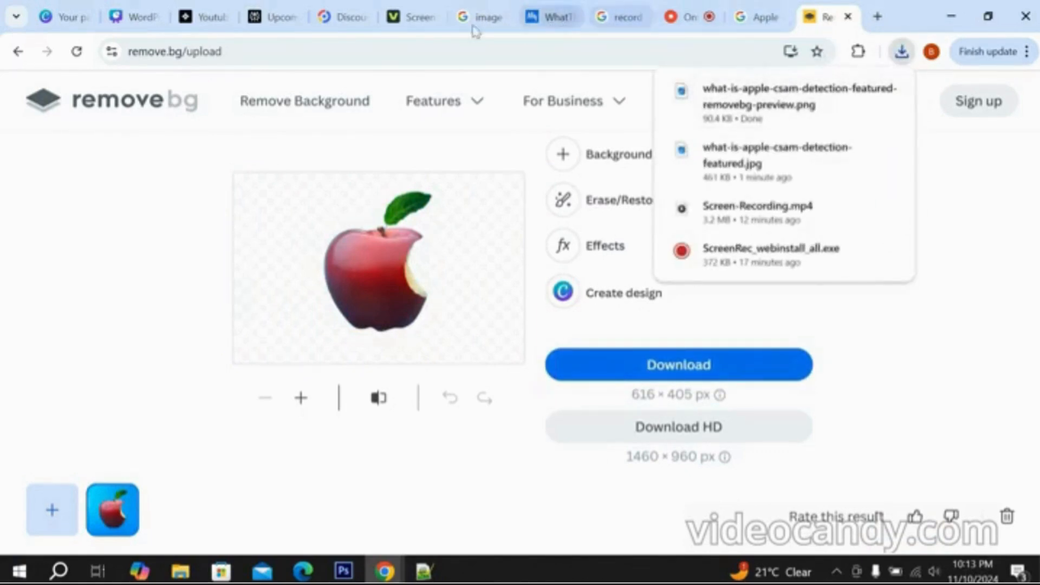
Switch to the Canva design "Your paragraph text" and upload the background-free apple PNG from Downloads.
click(135, 17)
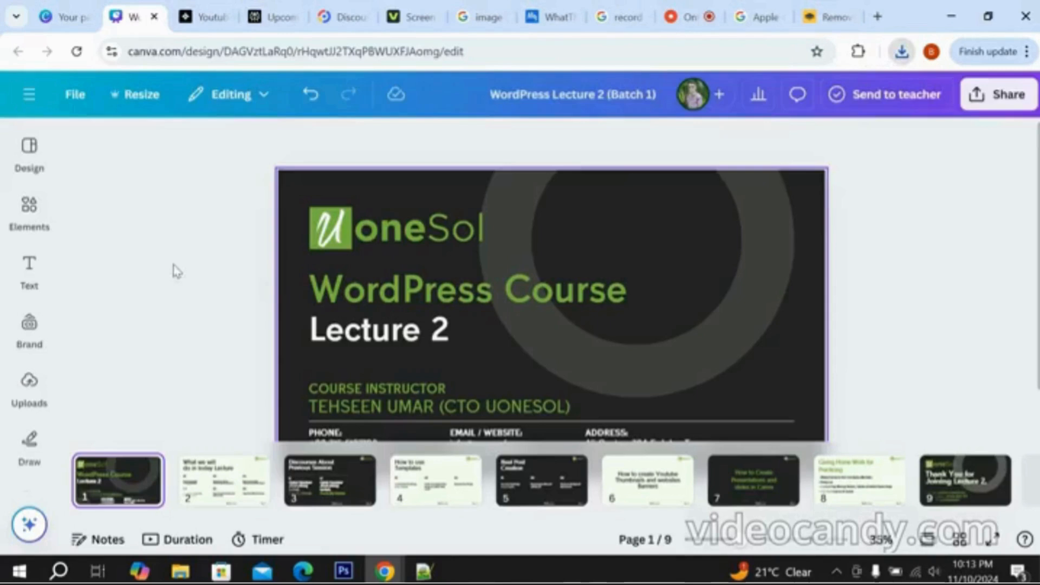
click(70, 16)
click(144, 192)
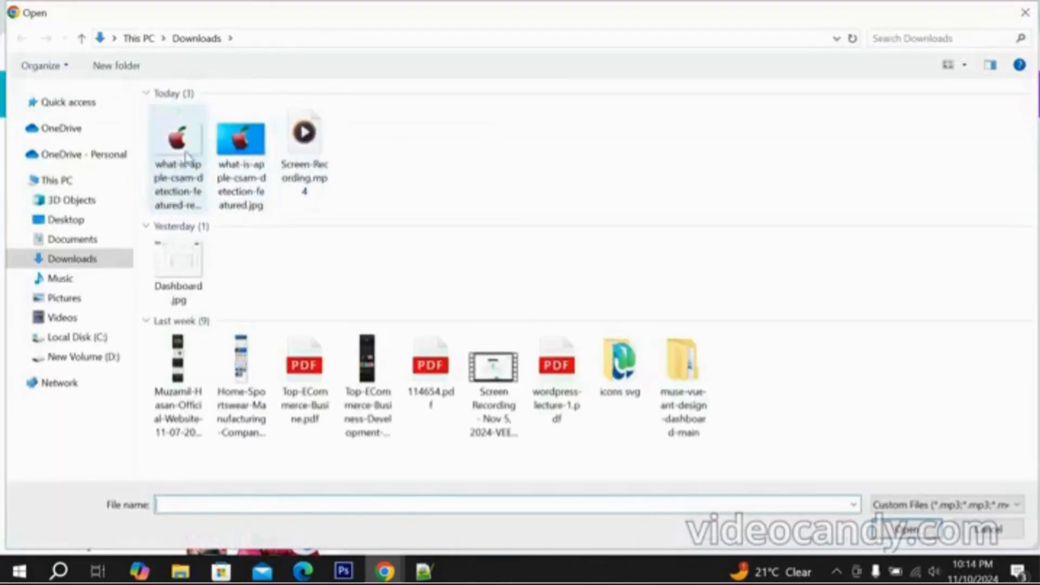
click(177, 157)
click(908, 530)
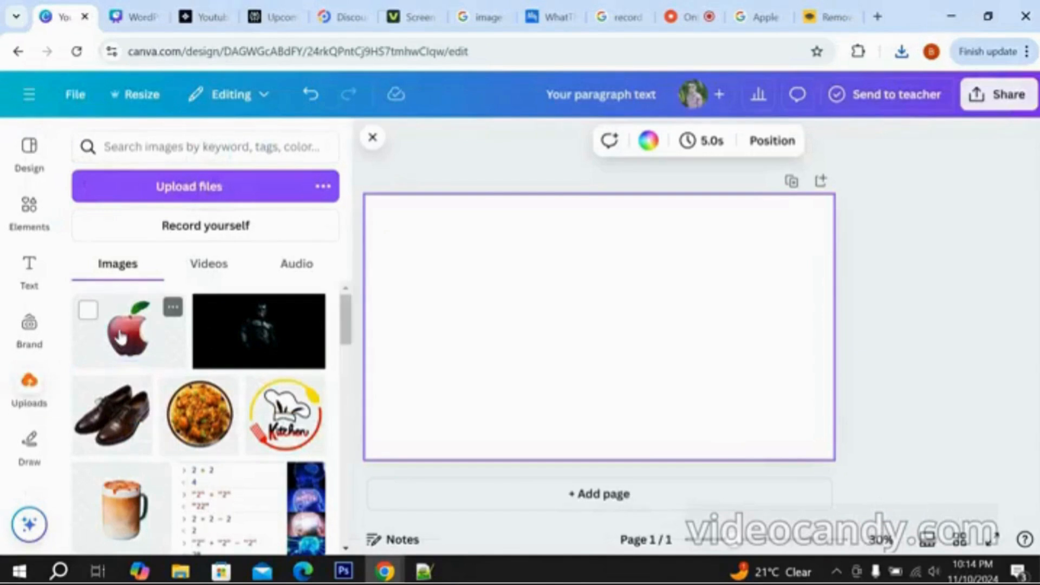
Place the uploaded apple on the page, shift it slightly left and crop the empty area off its right side.
click(120, 337)
drag(603, 337, 560, 336)
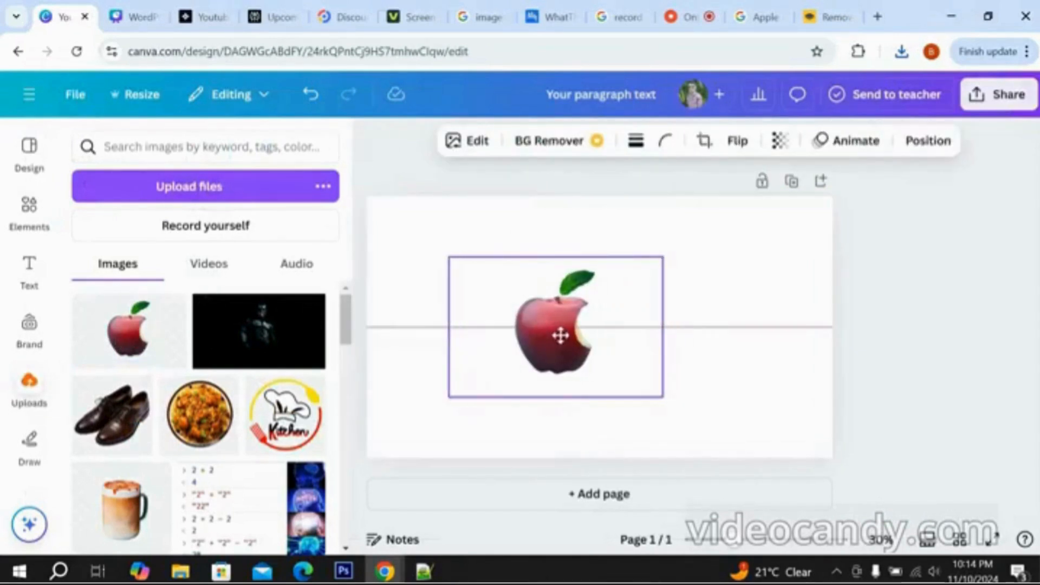
drag(663, 326, 612, 327)
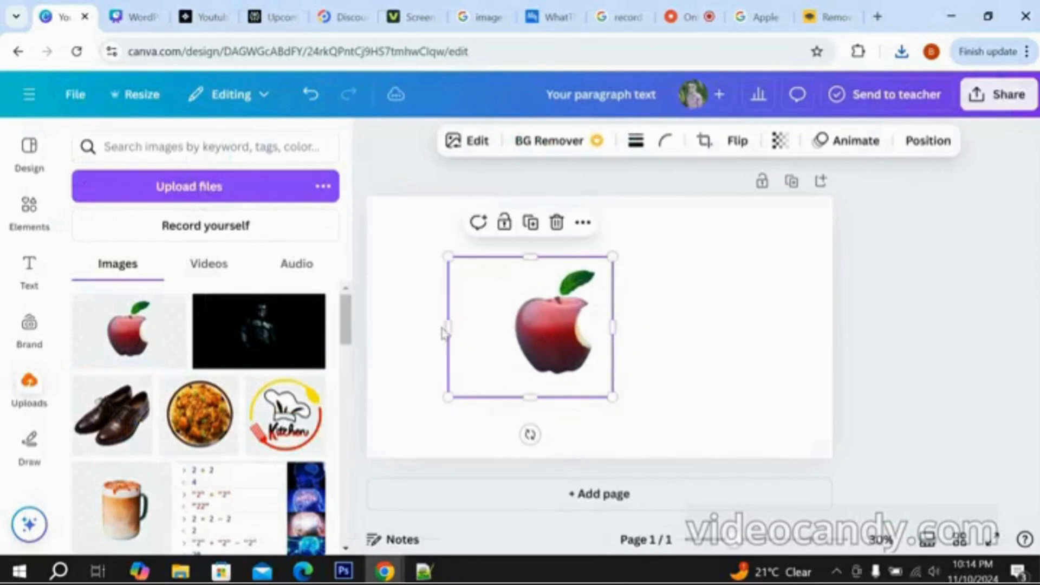
Crop the empty area off the left and bottom of the apple image and move it toward the page's left edge.
drag(465, 318, 502, 318)
drag(558, 398, 453, 337)
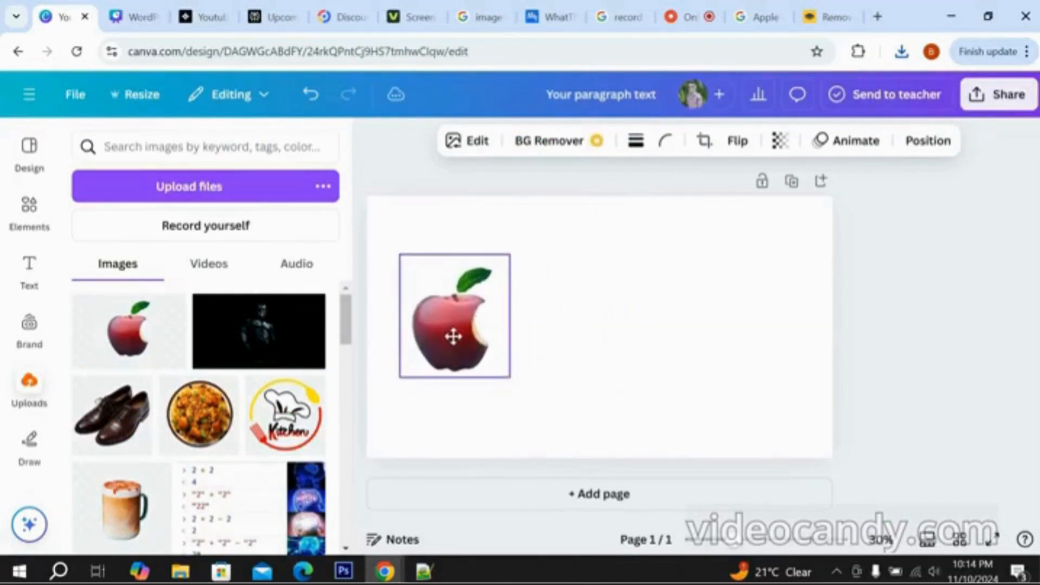
click(584, 313)
Enlarge the apple image proportionally, shift it slightly up and left, and deselect it.
click(438, 324)
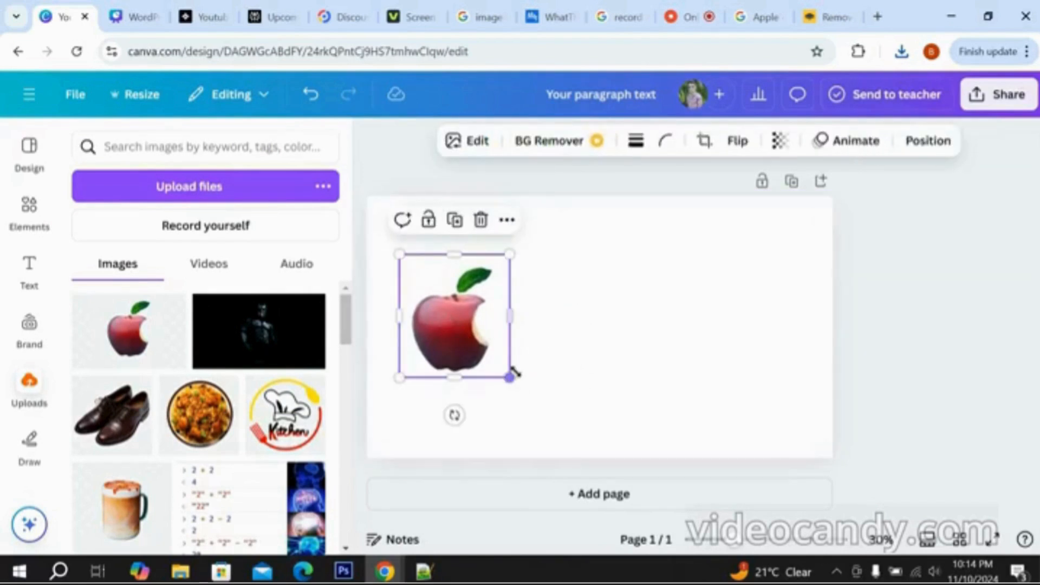
drag(510, 378, 584, 436)
drag(466, 364, 460, 353)
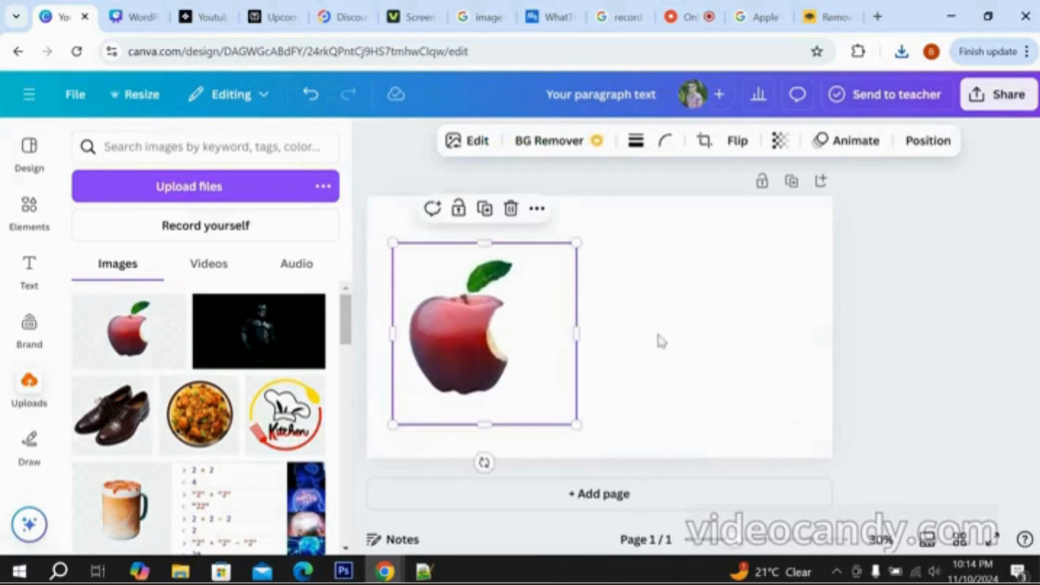
click(635, 348)
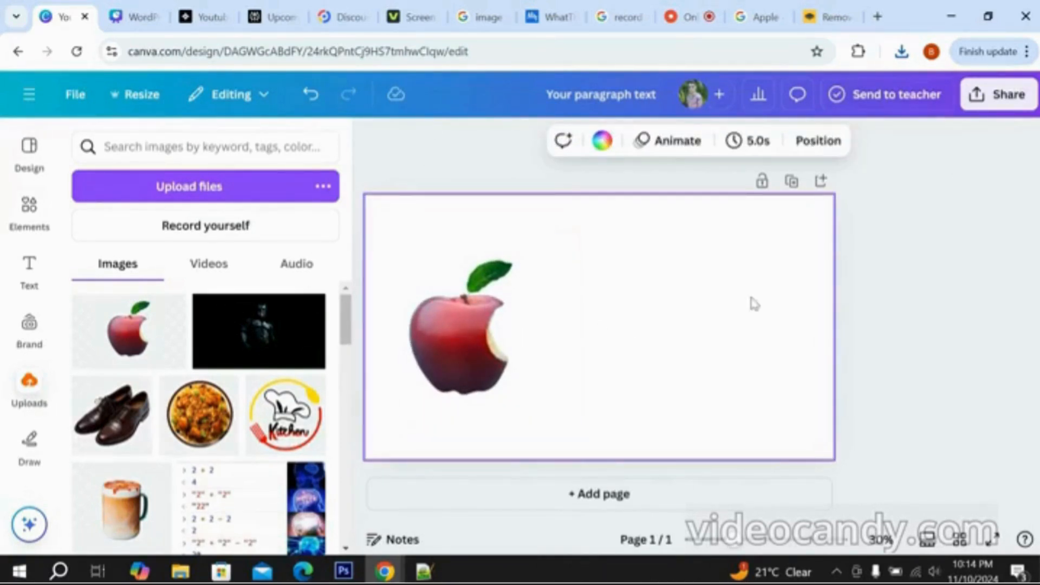
Select the apple image by drawing a selection box from the empty page area across it, and clear the selection.
drag(694, 399, 445, 266)
click(720, 300)
drag(650, 400, 411, 233)
click(398, 225)
drag(691, 394, 412, 227)
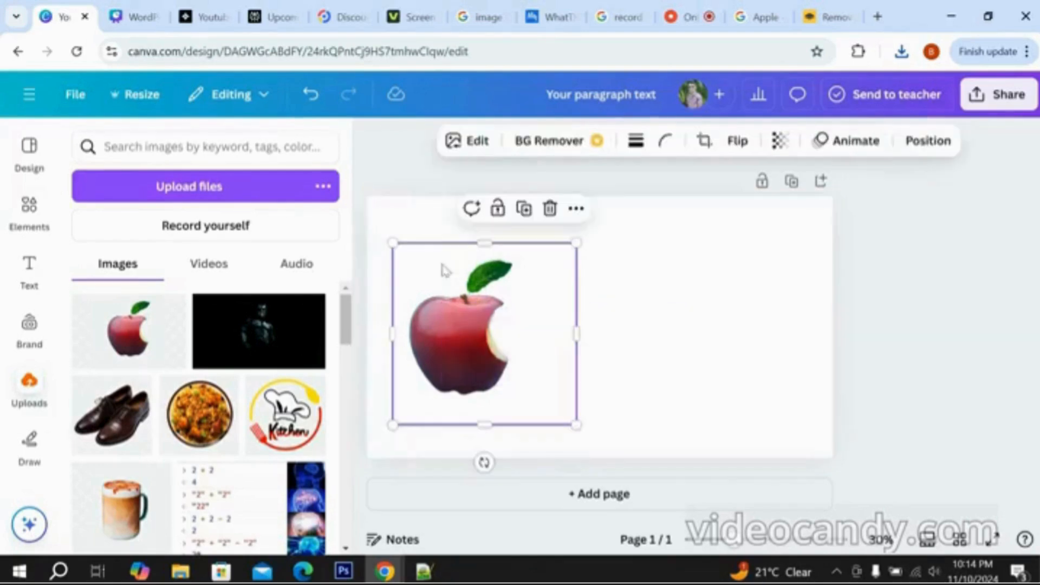
click(780, 281)
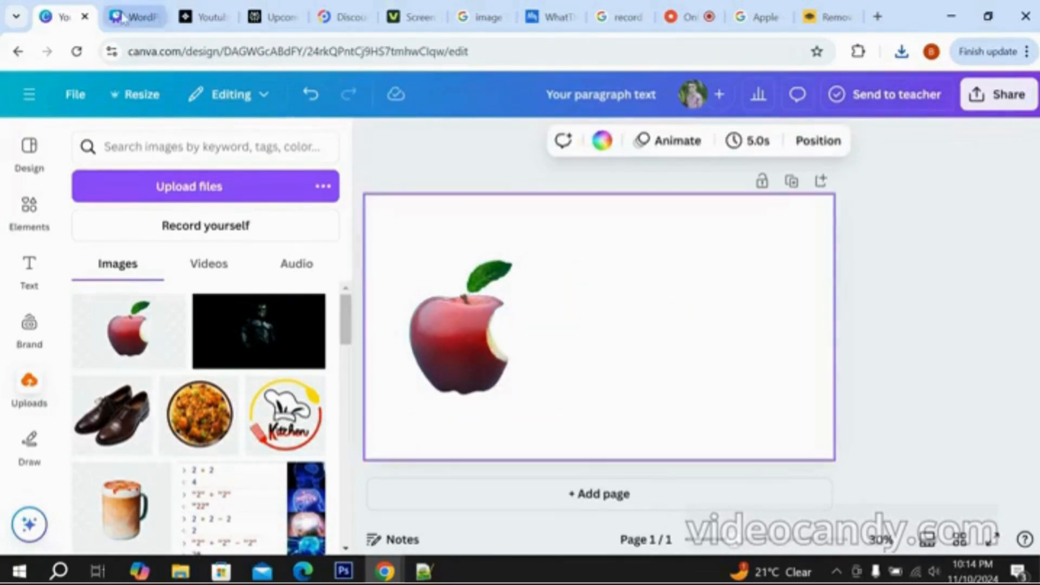
Switch to the "WordPress Lecture 2 (Batch 1)" presentation, show it full screen up to slide 4, "How to use Templates", and leave the full-screen view.
click(132, 14)
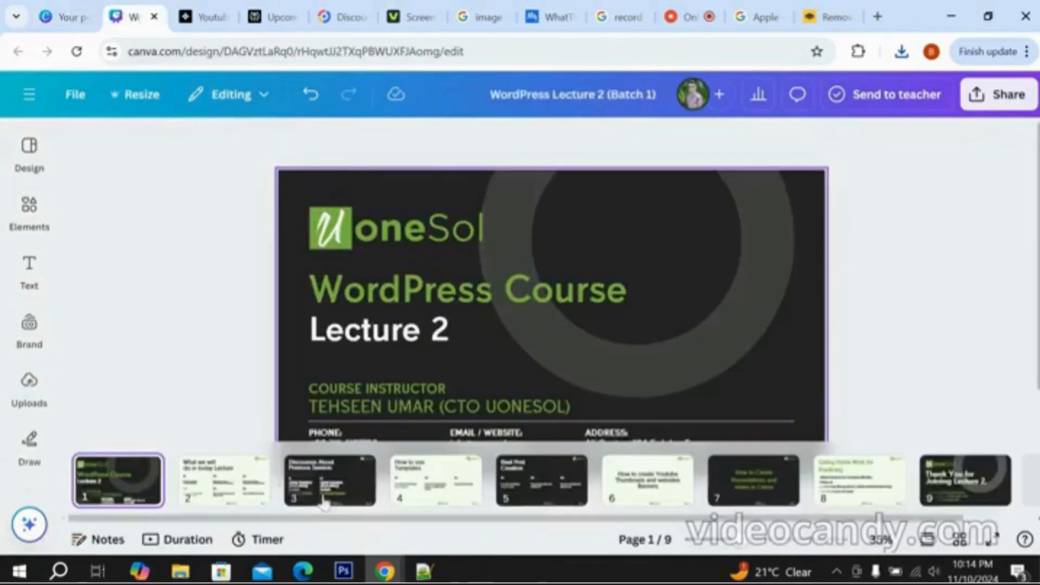
click(992, 540)
click(254, 306)
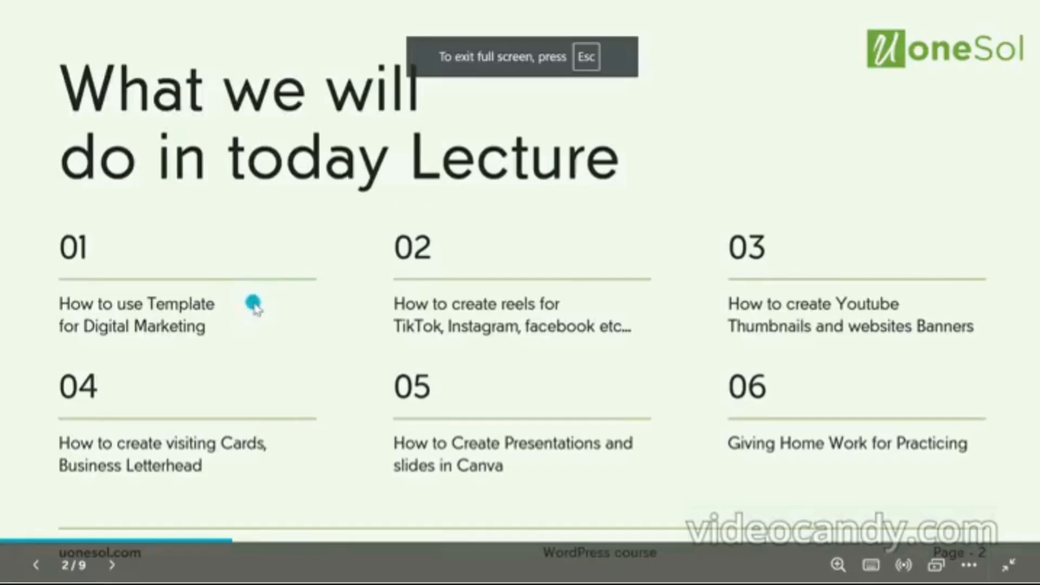
click(252, 303)
click(255, 306)
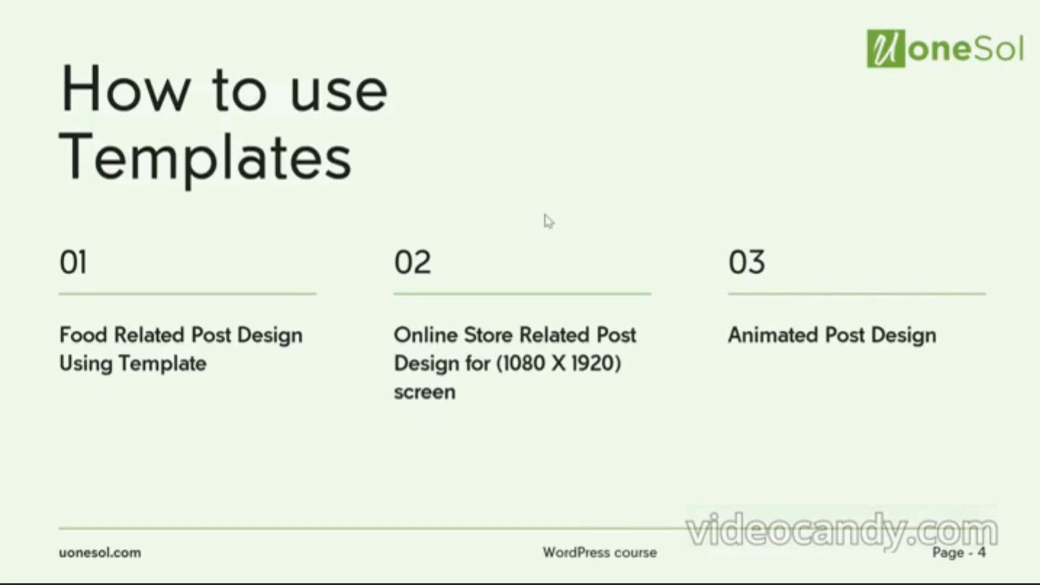
key(Escape)
click(29, 266)
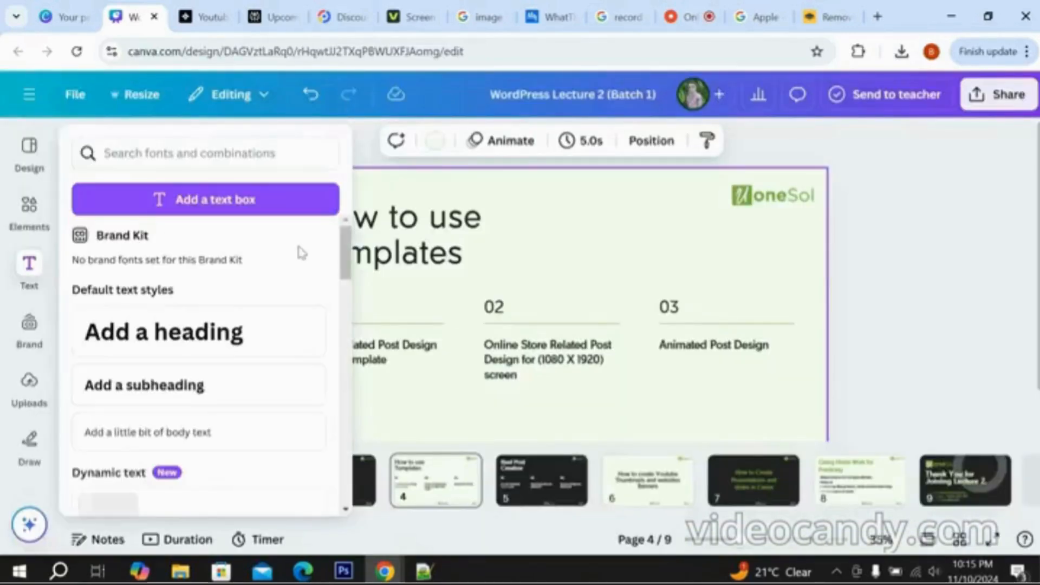
click(931, 181)
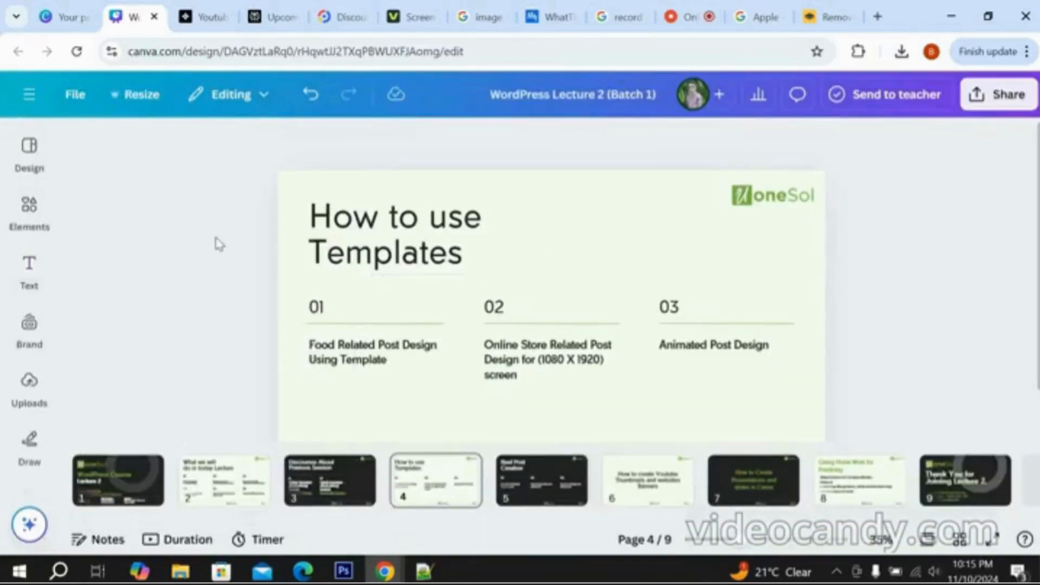
scroll(215, 243, down, 1)
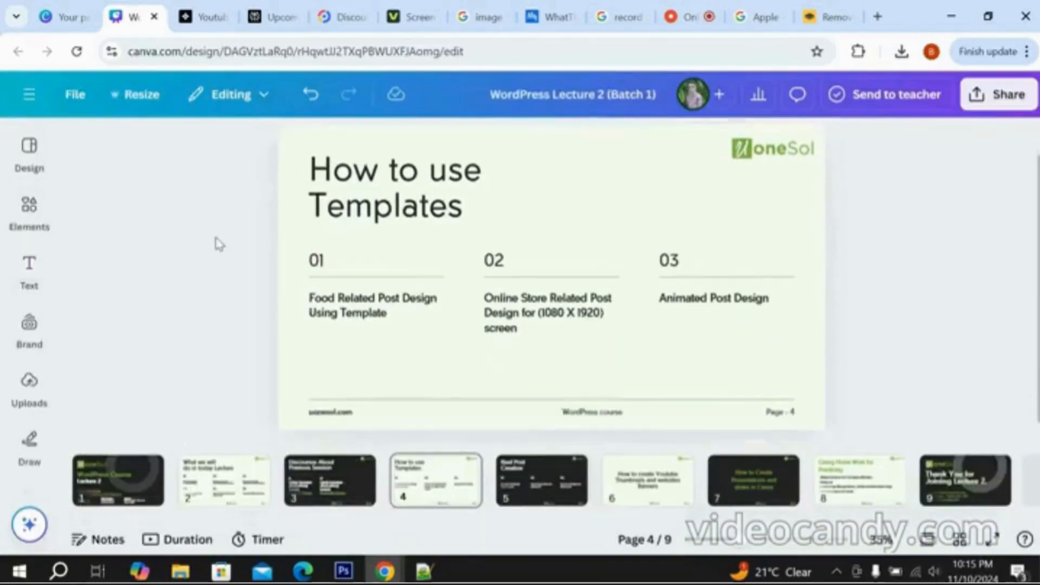
Search Google for "logo" in a new browser tab and show the image results.
click(877, 17)
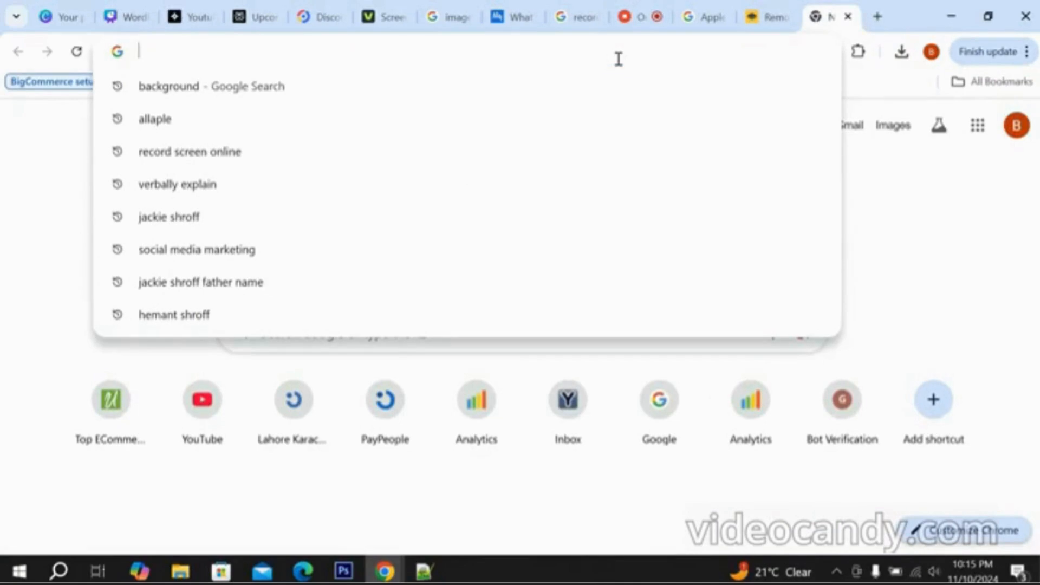
text(logo)
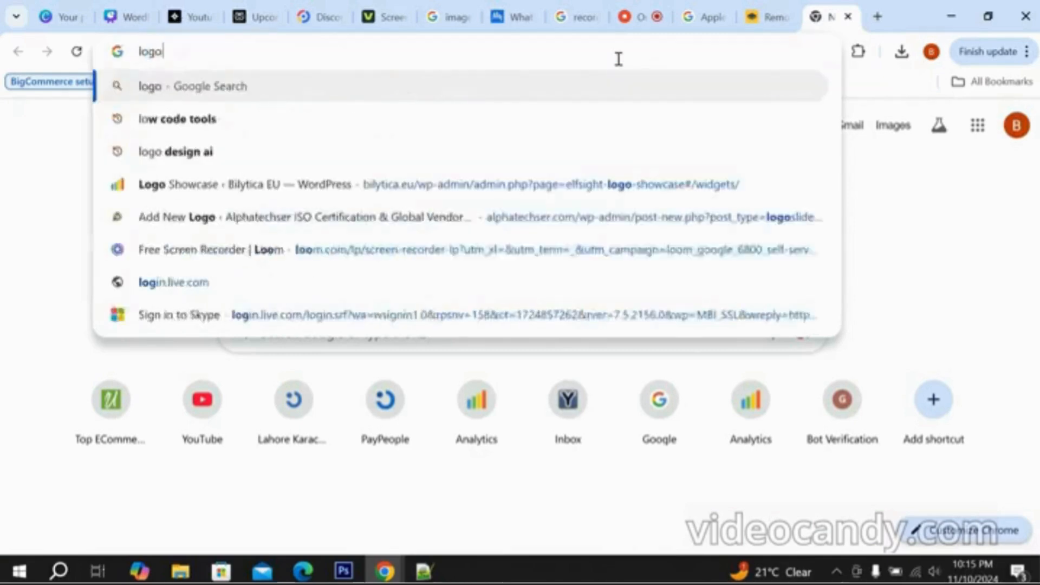
key(Return)
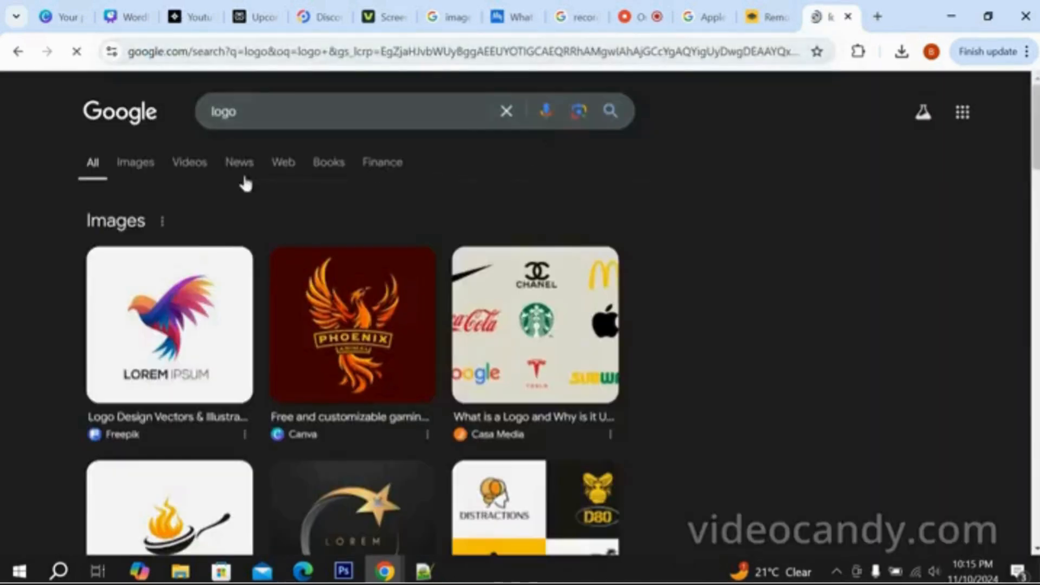
click(136, 172)
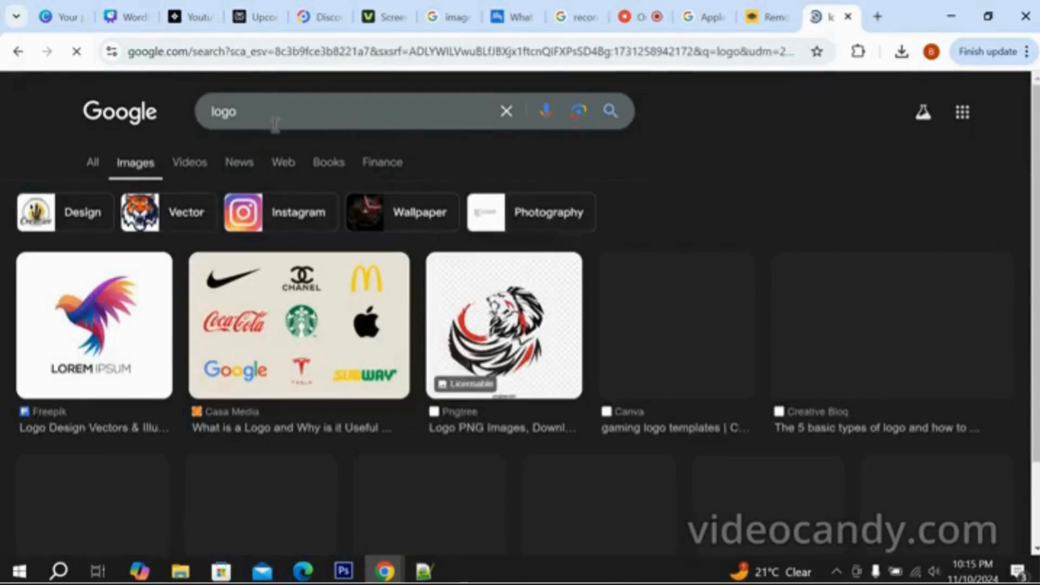
Change the image search to "desifood logo", dismiss the WhatsApp notification and look over the results.
click(279, 113)
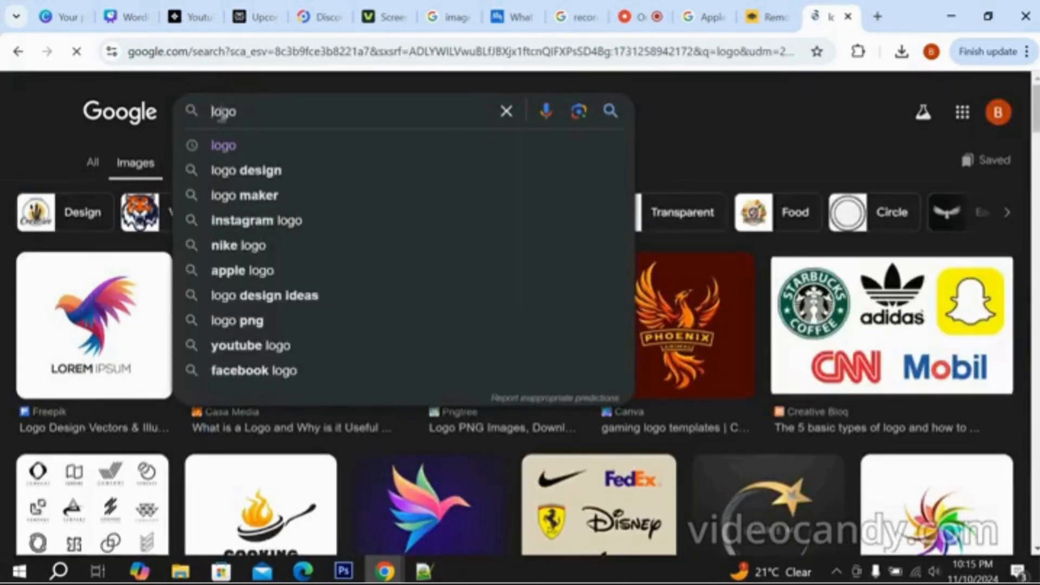
text(desifoo)
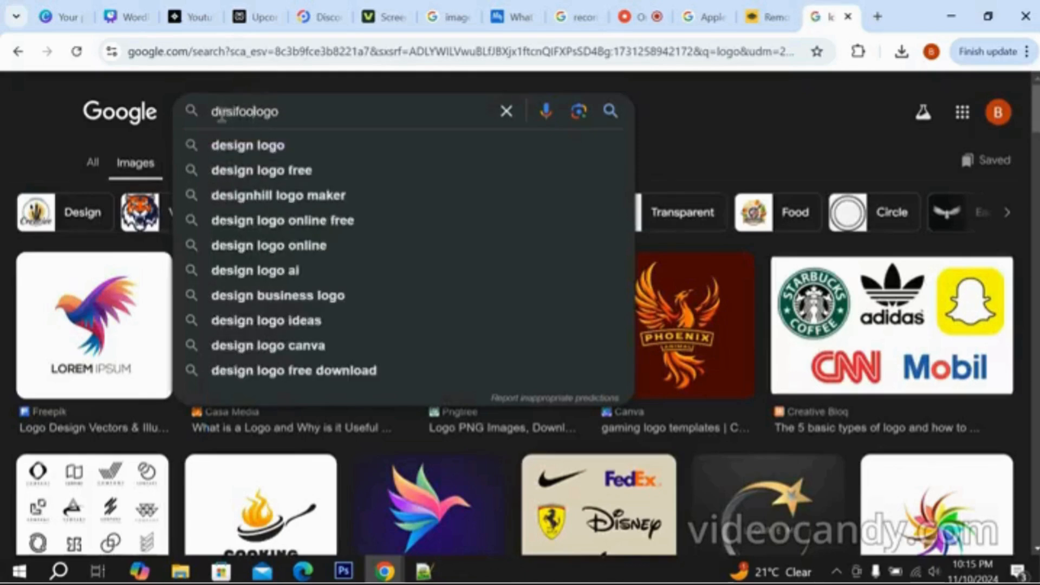
text(d)
key(Return)
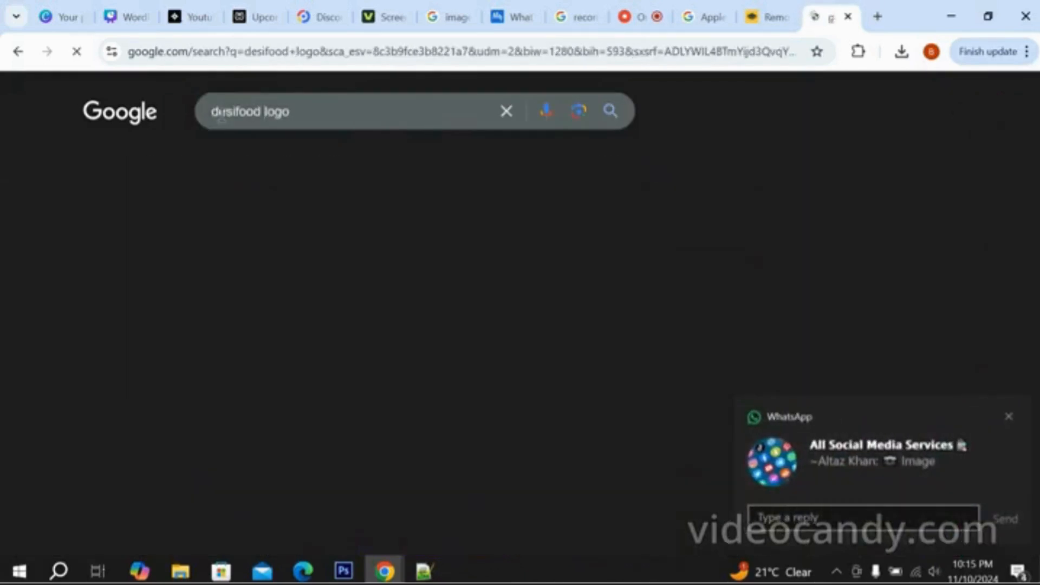
click(1008, 417)
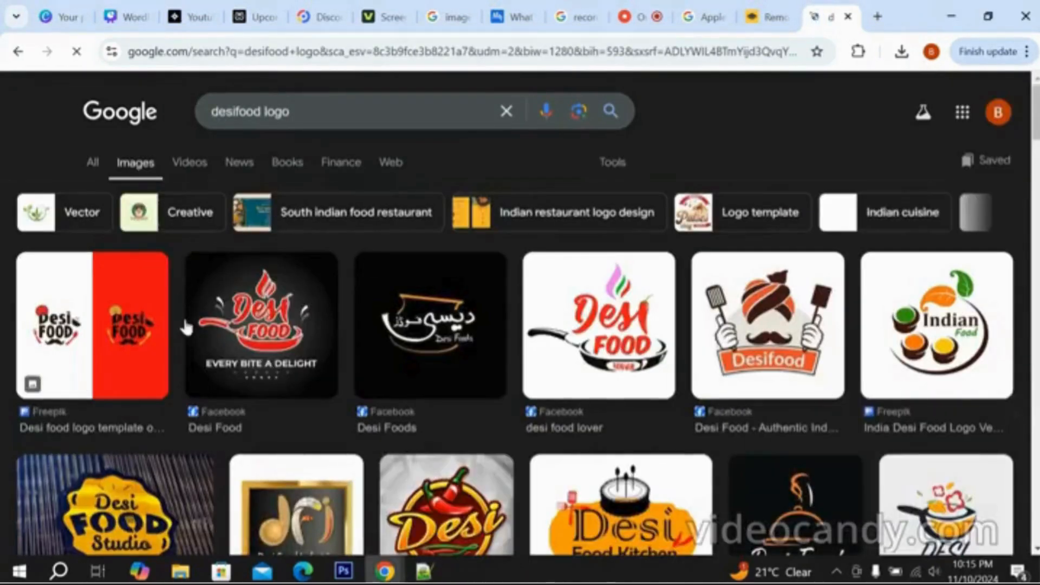
scroll(187, 327, down, 3)
scroll(187, 329, up, 3)
click(327, 118)
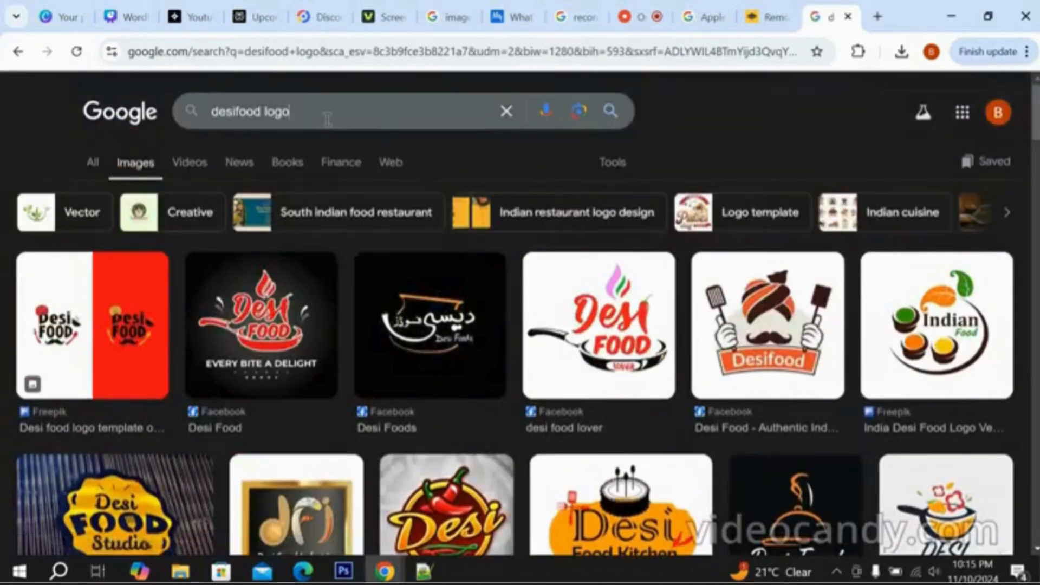
text(png)
key(Return)
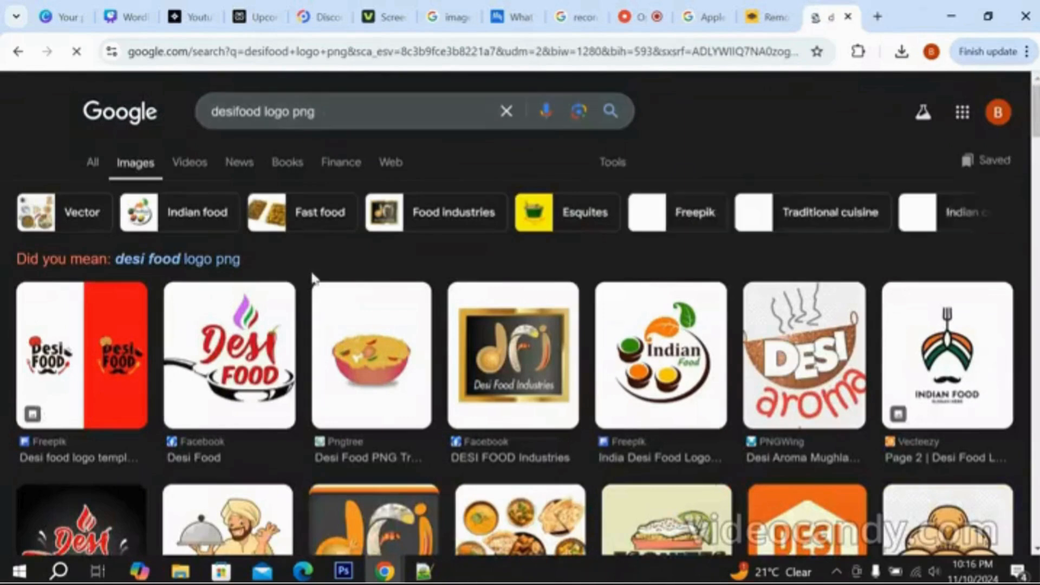
scroll(665, 299, down, 5)
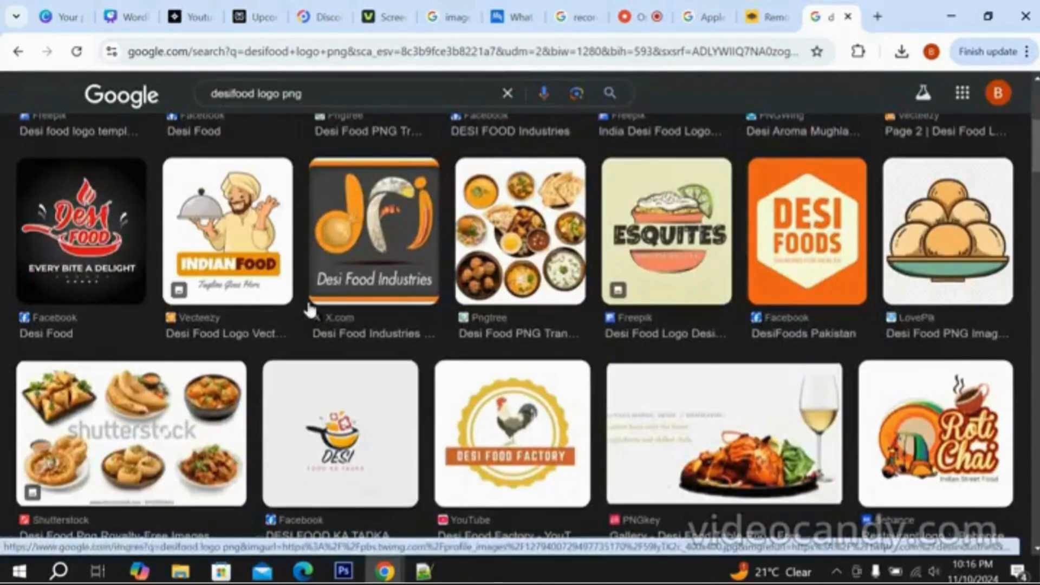
scroll(308, 309, down, 5)
scroll(81, 360, down, 6)
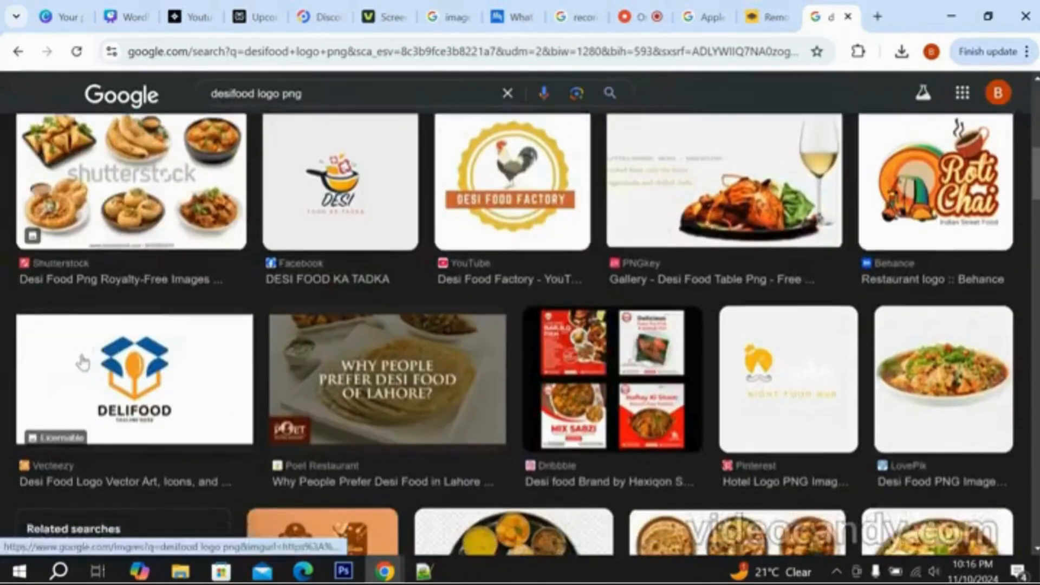
scroll(82, 363, down, 8)
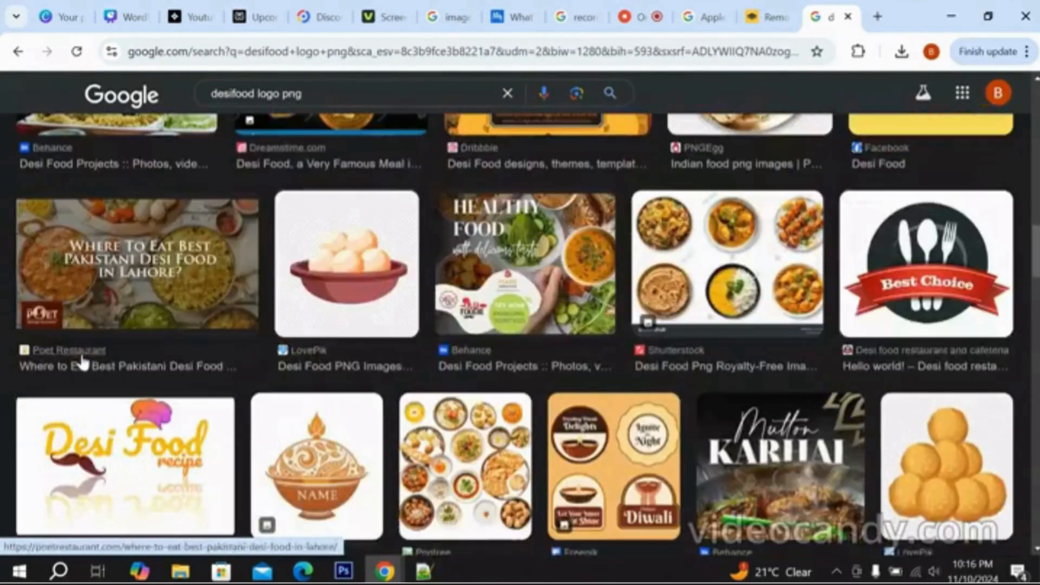
scroll(68, 391, down, 2)
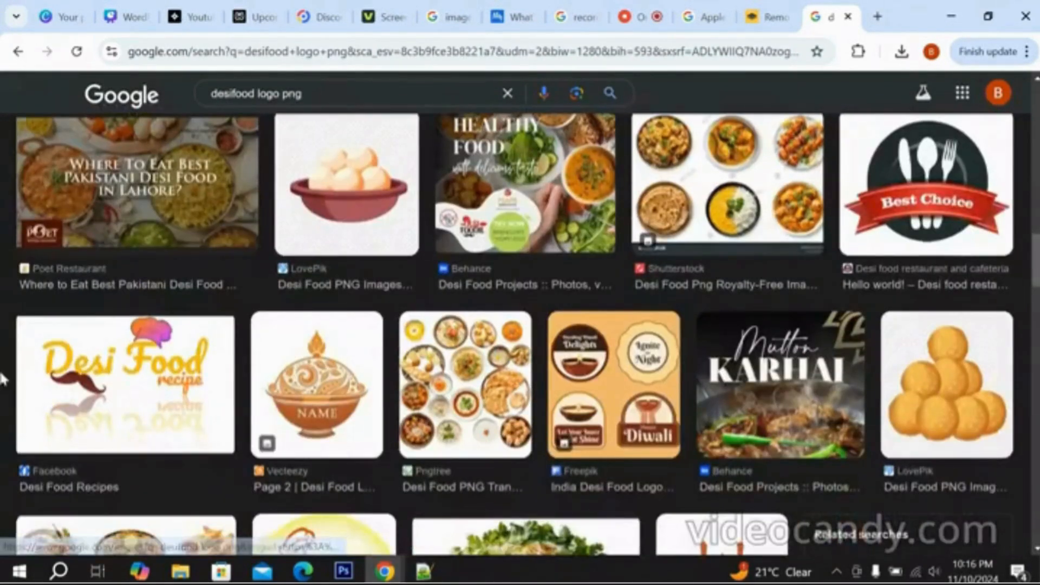
scroll(3, 380, down, 14)
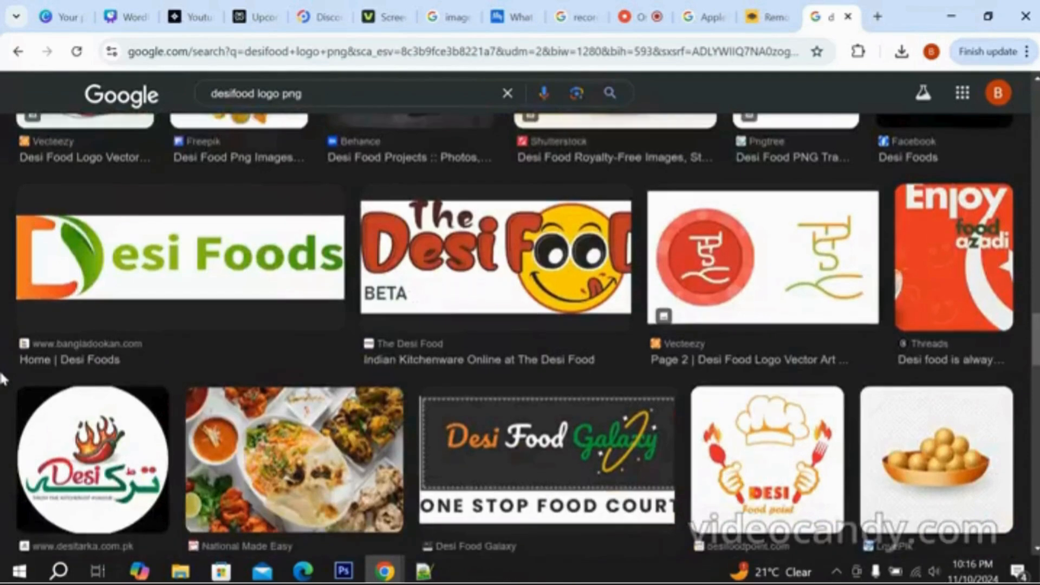
click(115, 282)
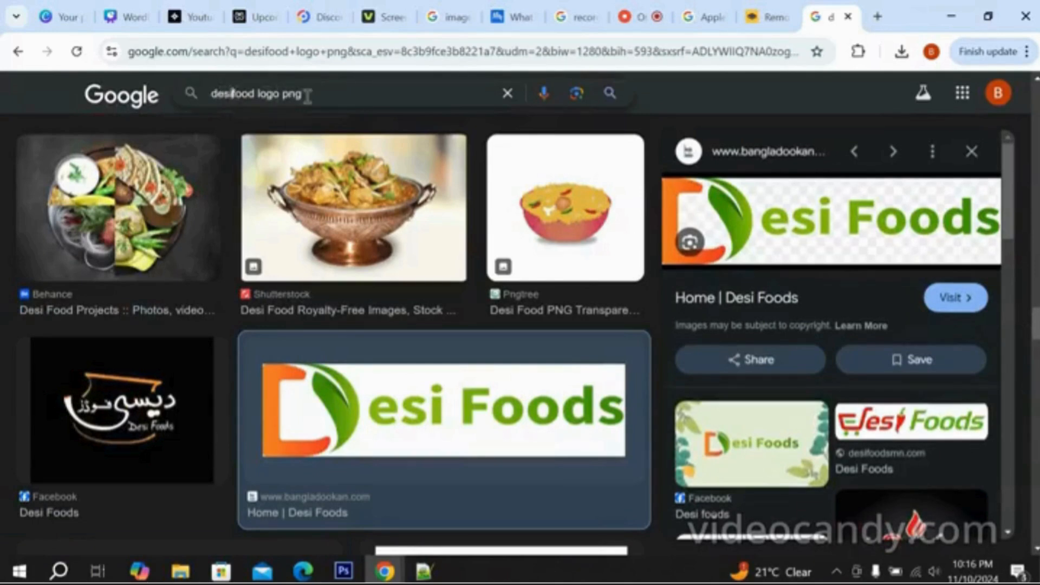
Change the image search to "desi food logo png" and look over the first rows of results.
key(Return)
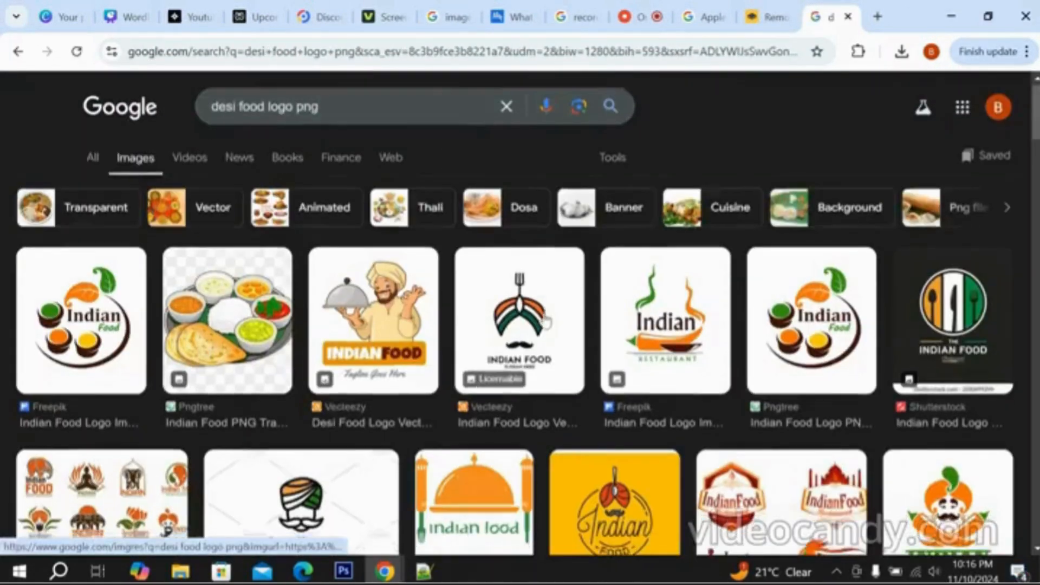
scroll(877, 310, down, 3)
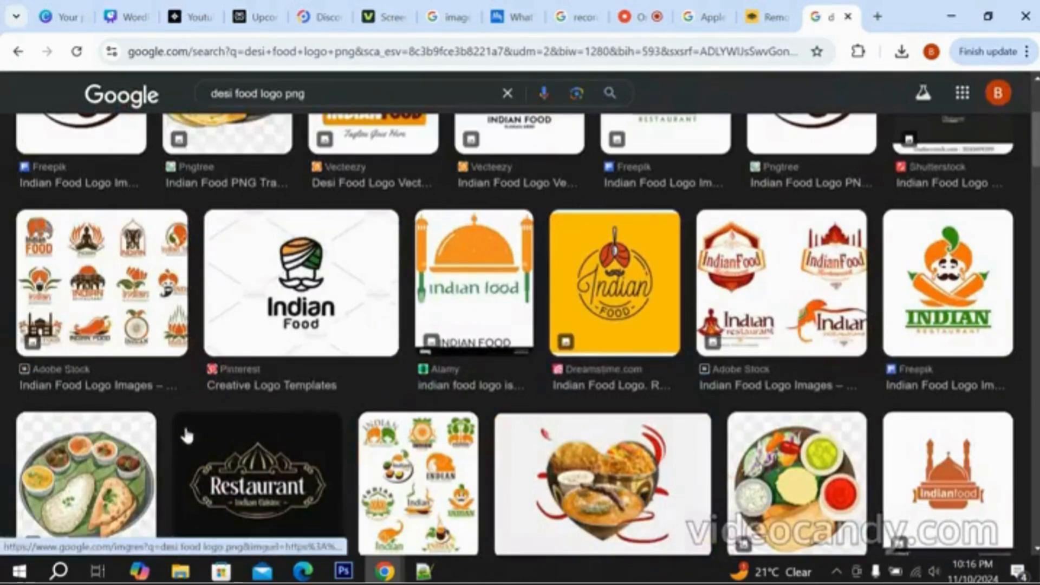
scroll(194, 363, up, 3)
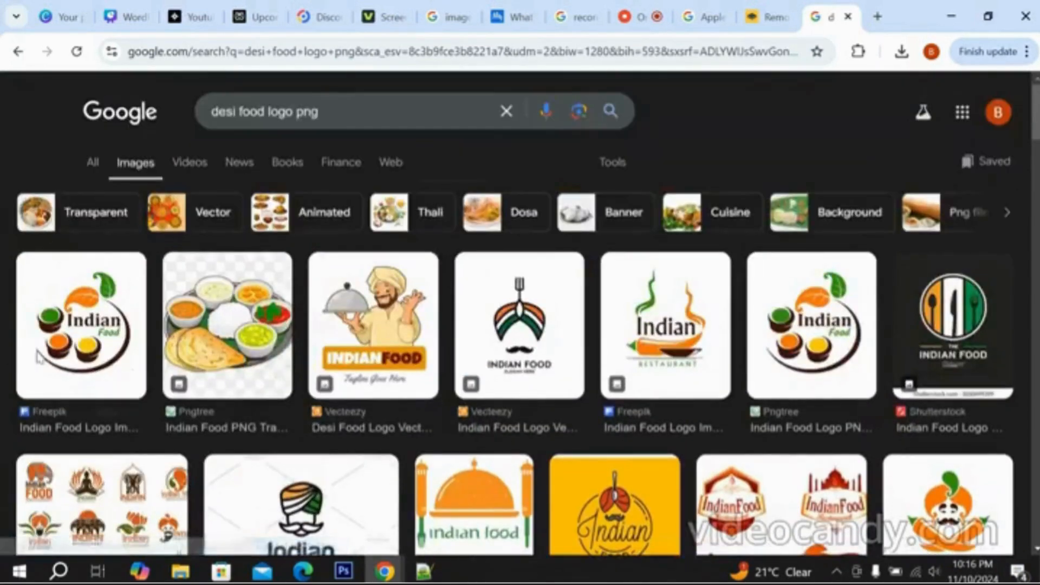
Preview the Indian Food logo from Freepik and look through its related images and further results for a suitable desi food logo.
click(65, 325)
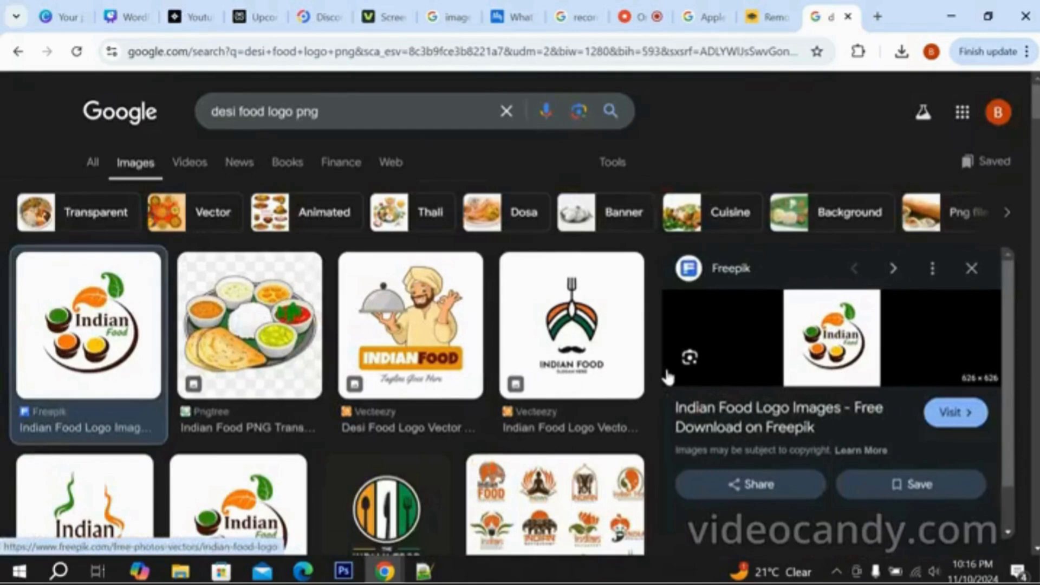
scroll(867, 412, down, 3)
scroll(866, 412, down, 5)
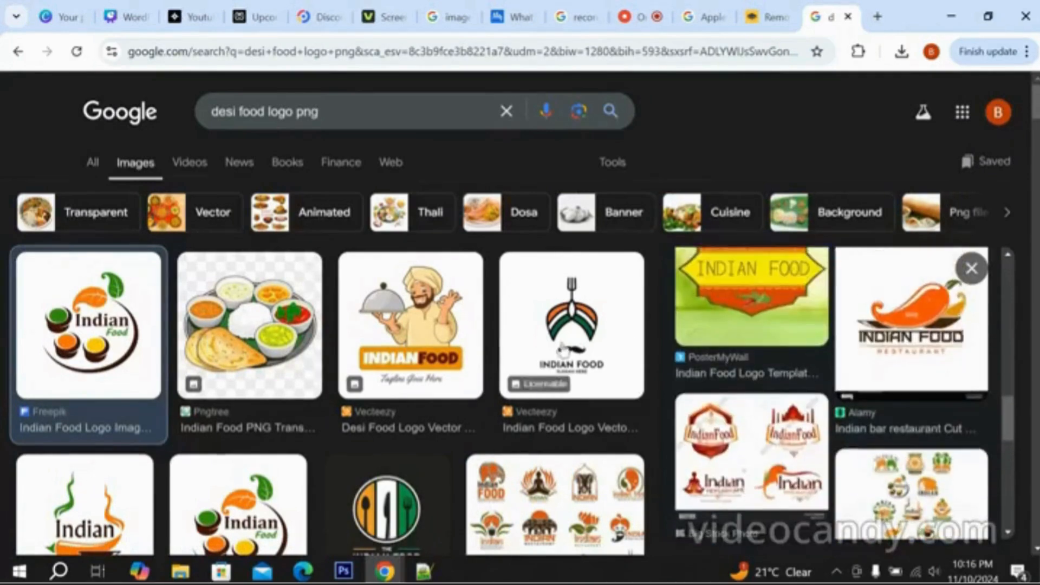
scroll(287, 357, down, 10)
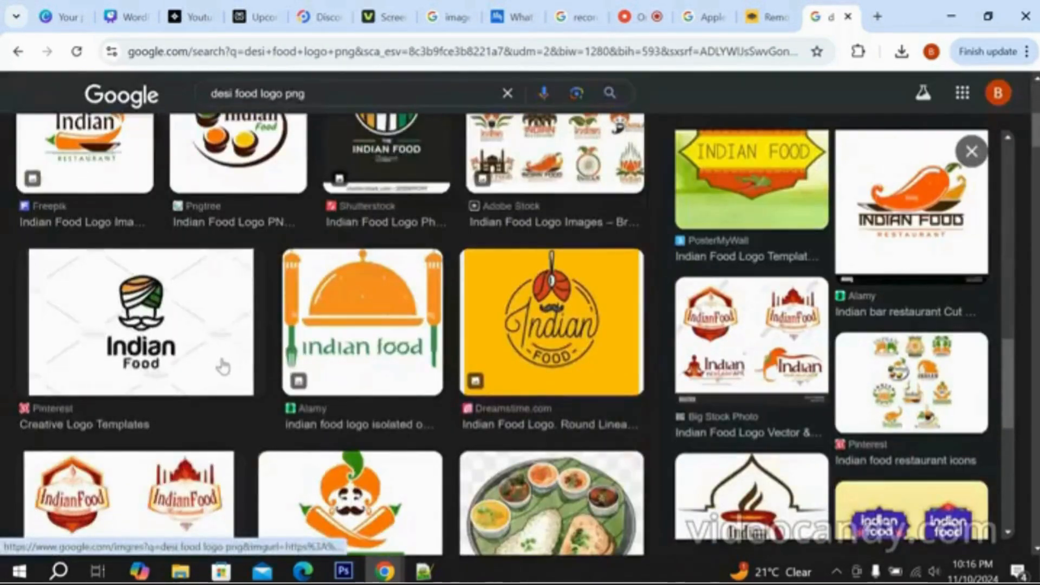
scroll(222, 366, down, 6)
scroll(247, 379, down, 3)
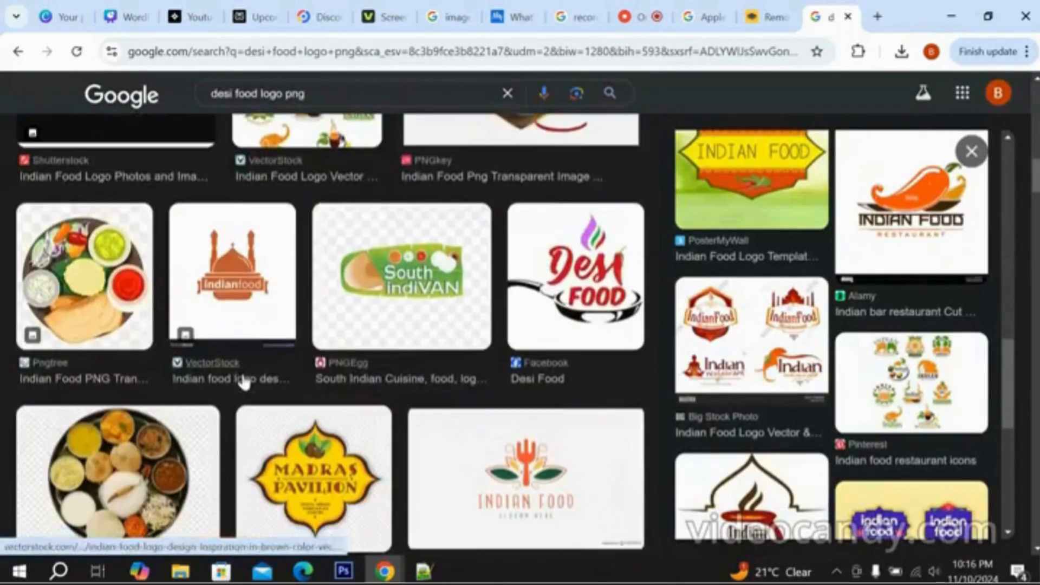
Preview the Desi Food pan logo and, from its related images, select the Desifood logo with the orange turban and moustache.
click(536, 267)
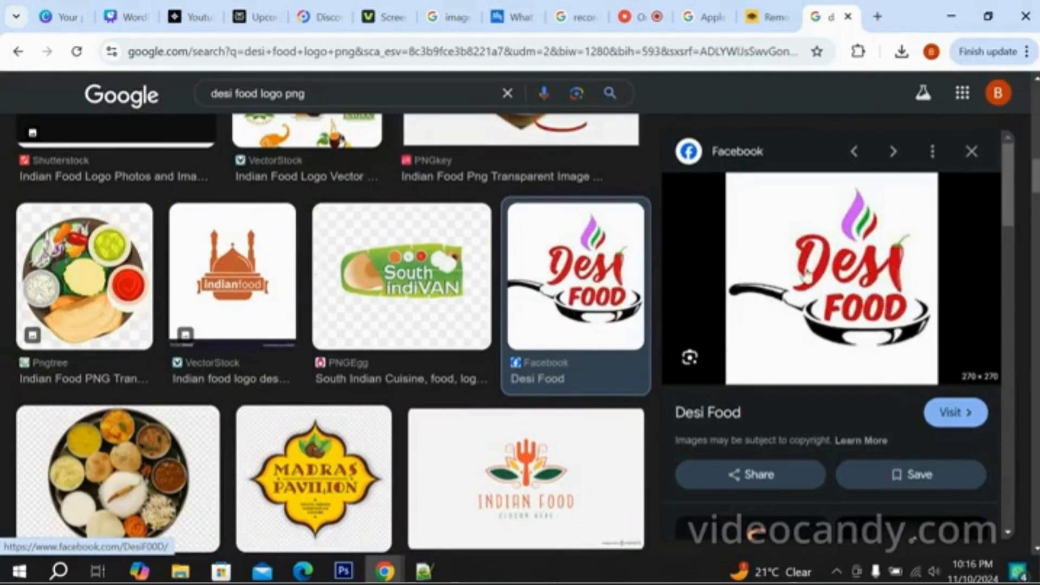
scroll(818, 274, down, 5)
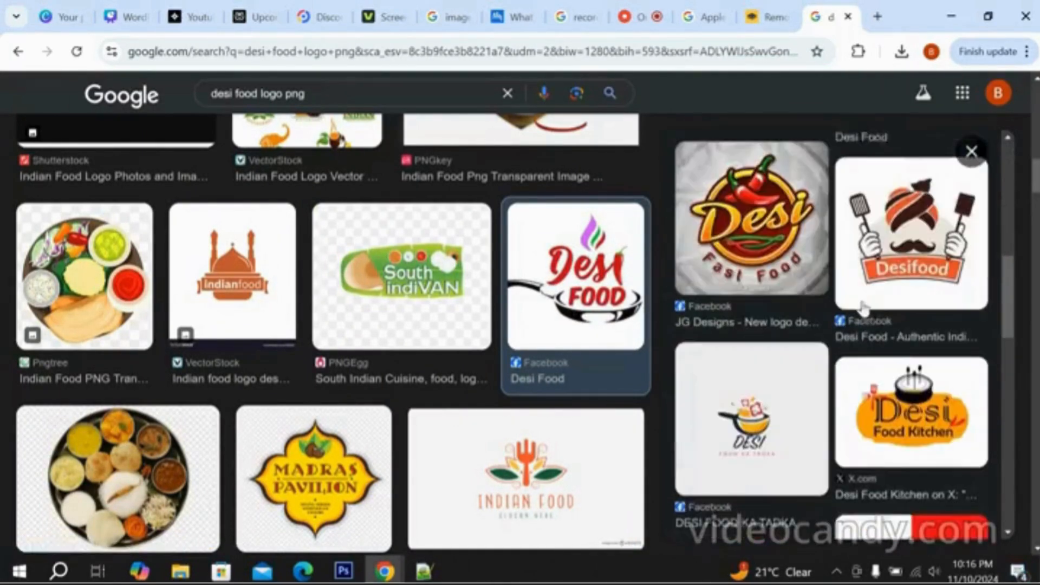
click(926, 222)
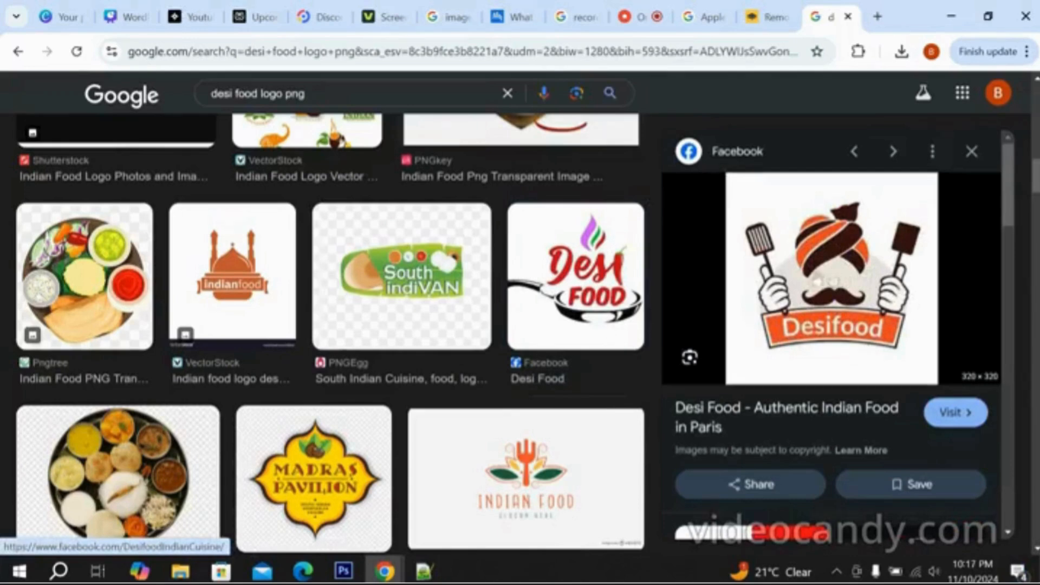
Open the Desifood turban logo image in its own browser tab and copy its image address.
right_click(781, 287)
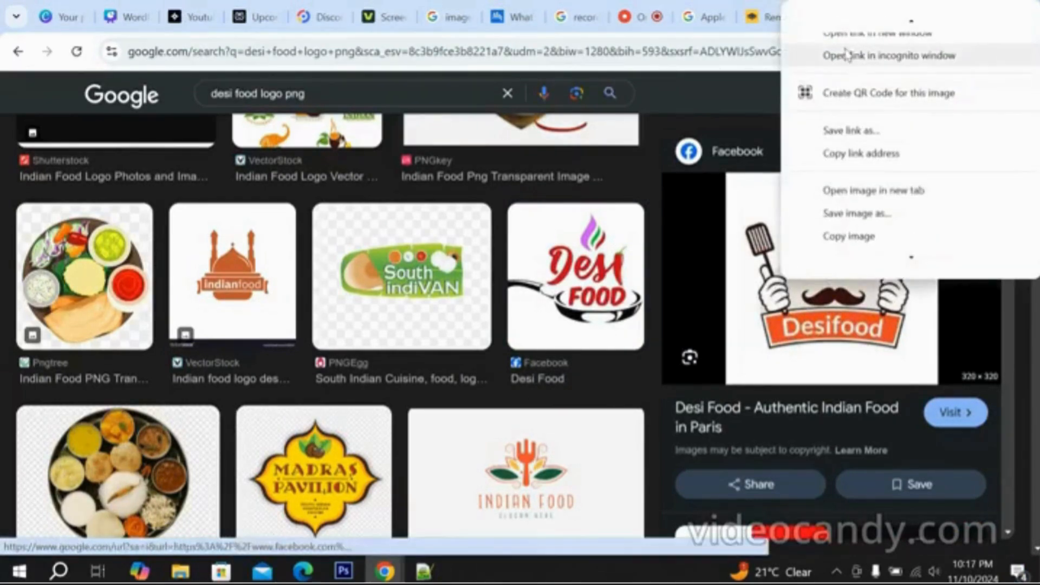
click(791, 228)
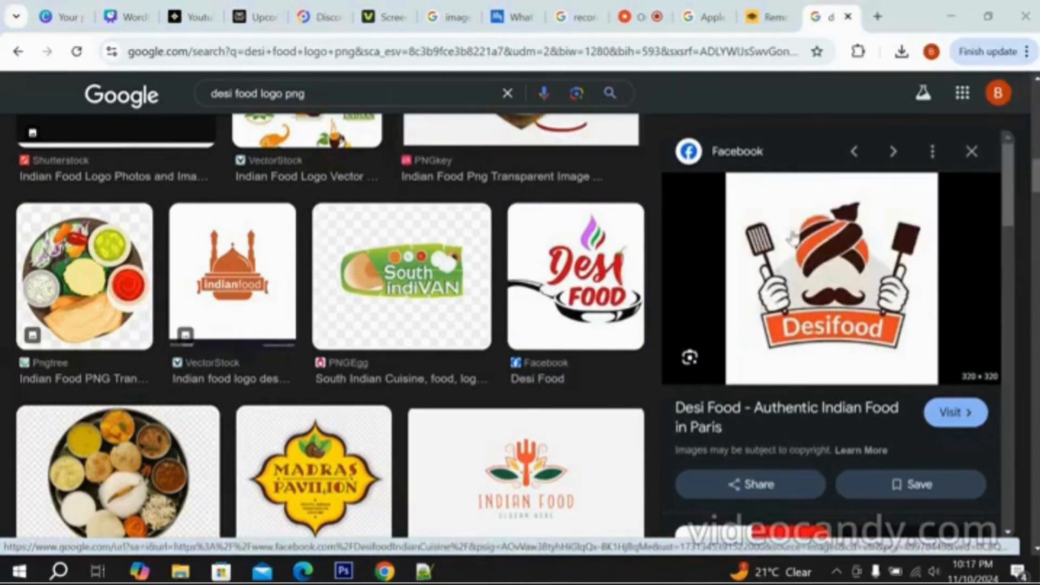
right_click(790, 227)
click(623, 426)
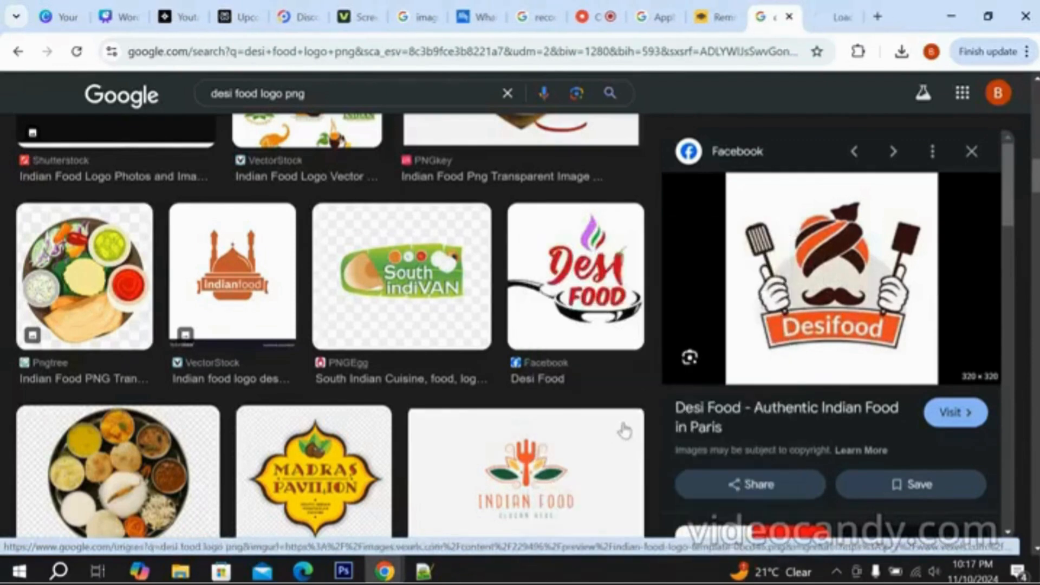
click(824, 17)
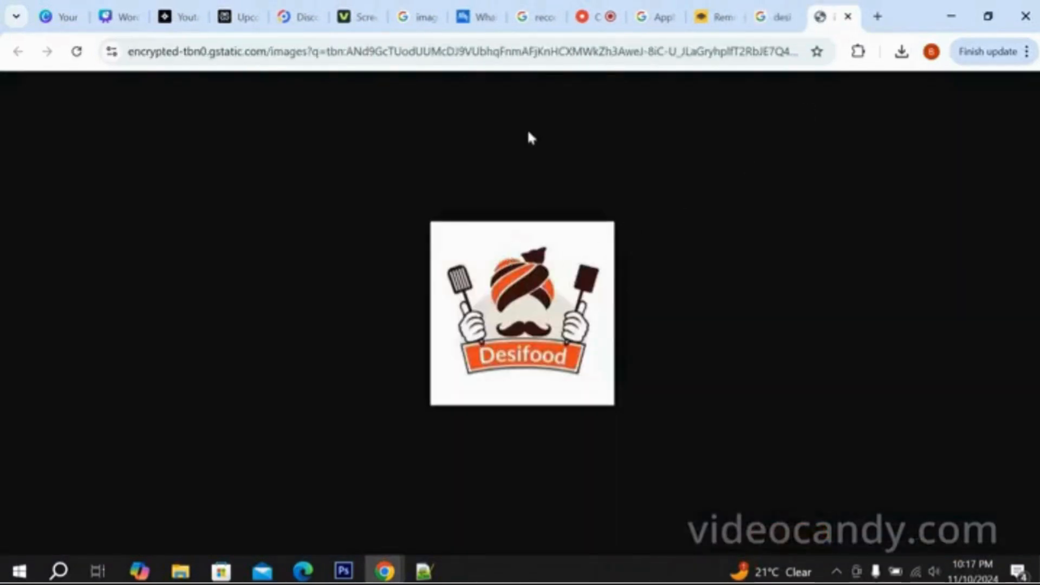
click(534, 59)
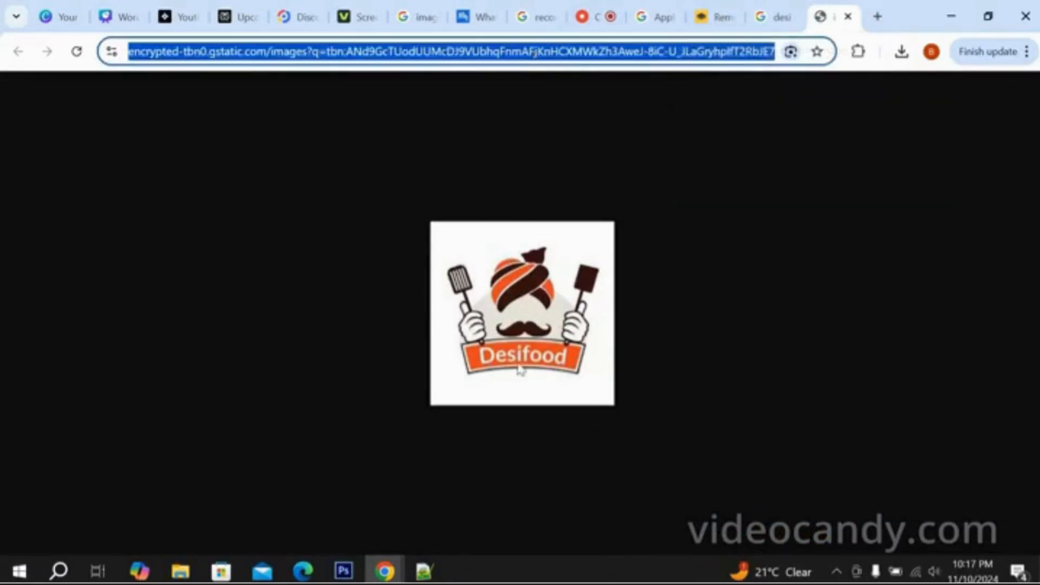
Switch to remove.bg and submit the copied Desifood logo address as the image URL to remove its background.
click(714, 17)
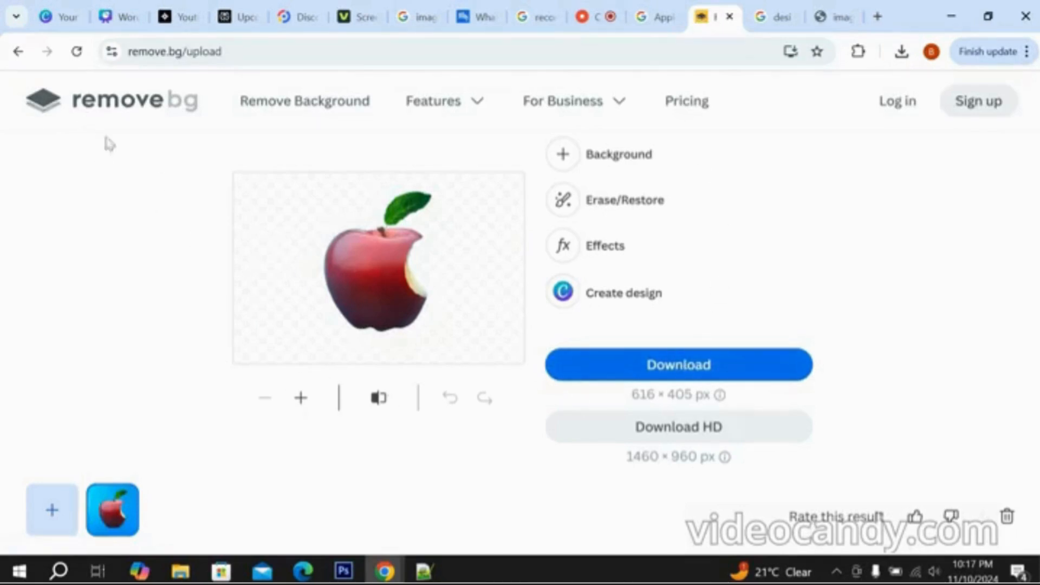
click(49, 506)
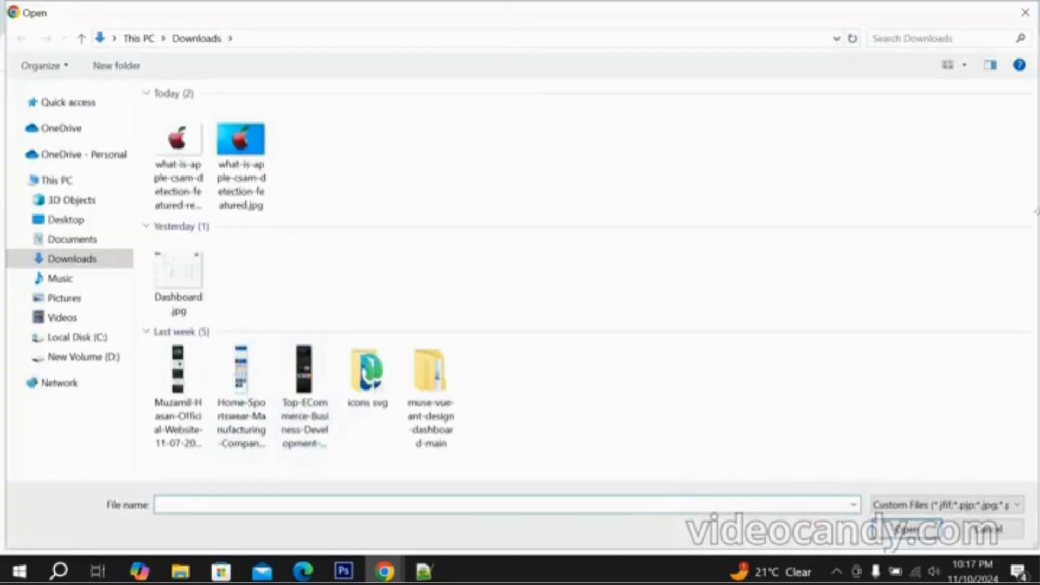
click(1025, 11)
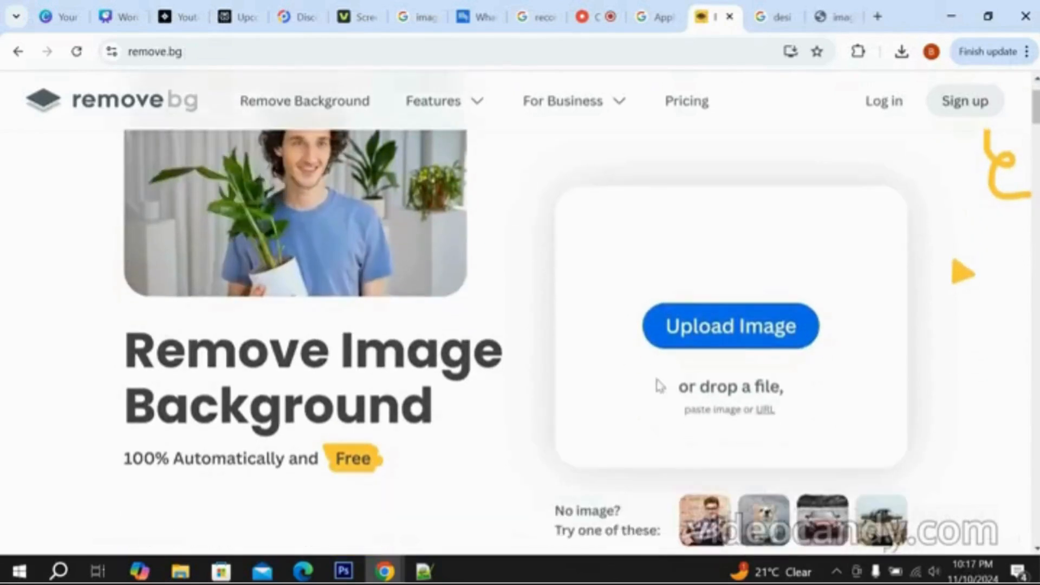
click(765, 417)
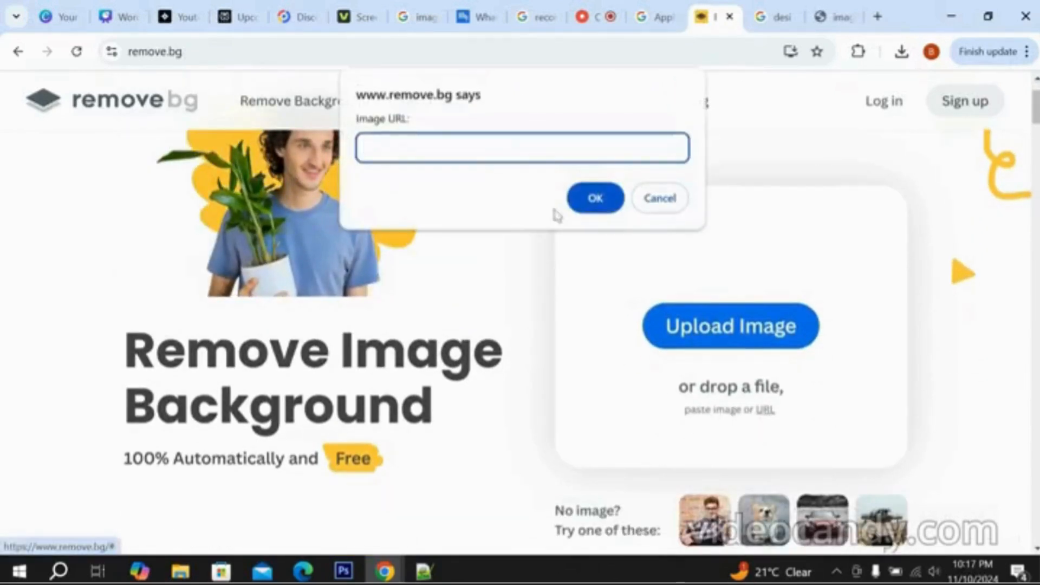
key(ctrl+v)
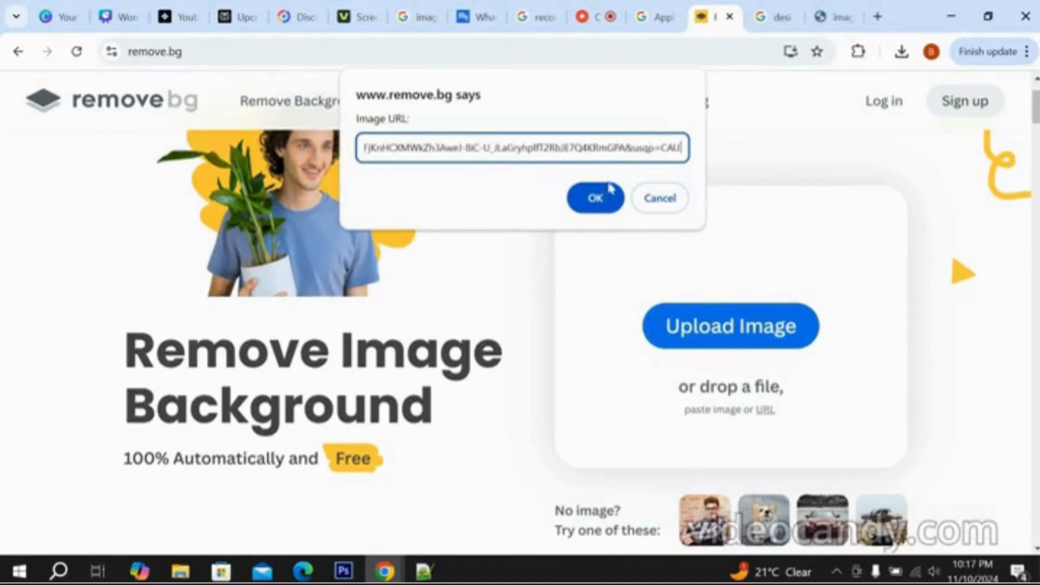
click(600, 199)
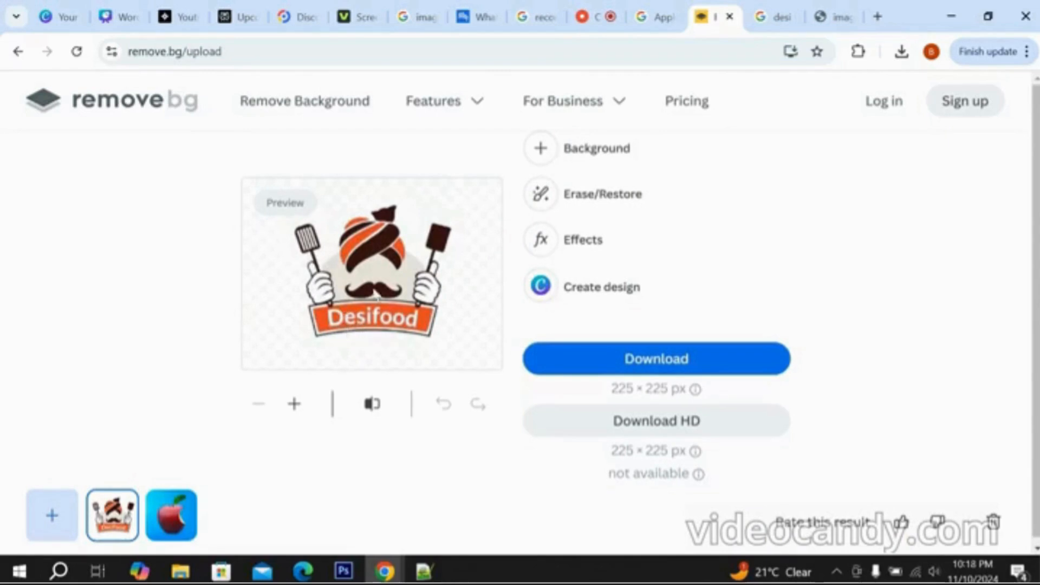
Download the background-free Desifood logo, check the file in the Downloads folder and minimise the folder window.
click(620, 359)
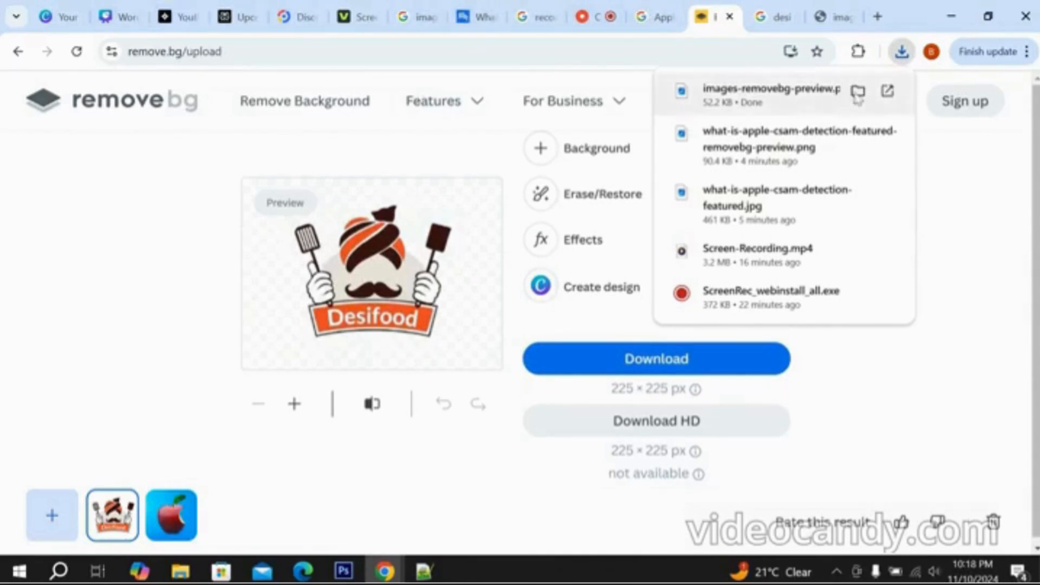
click(857, 91)
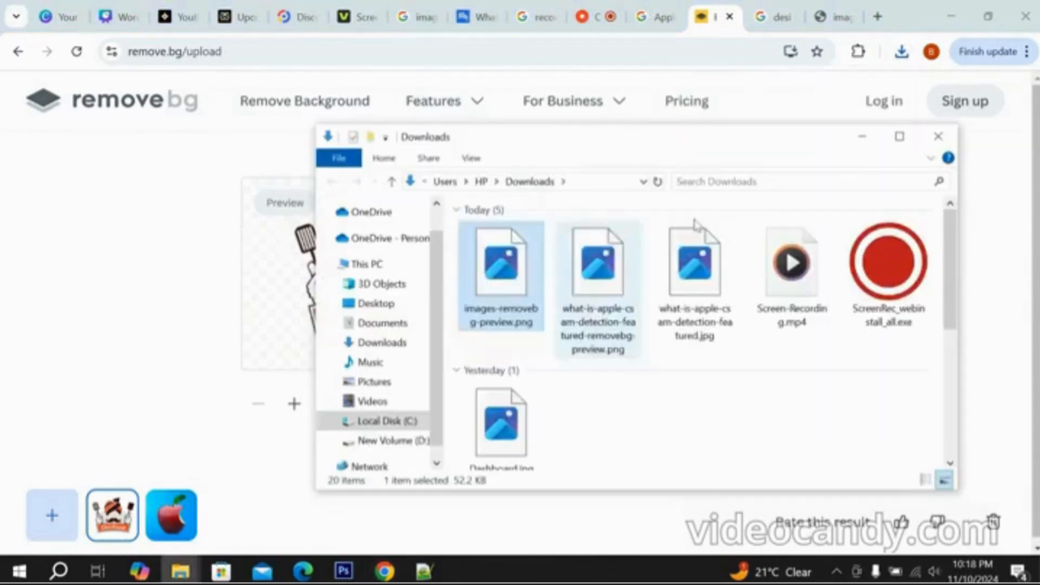
click(899, 137)
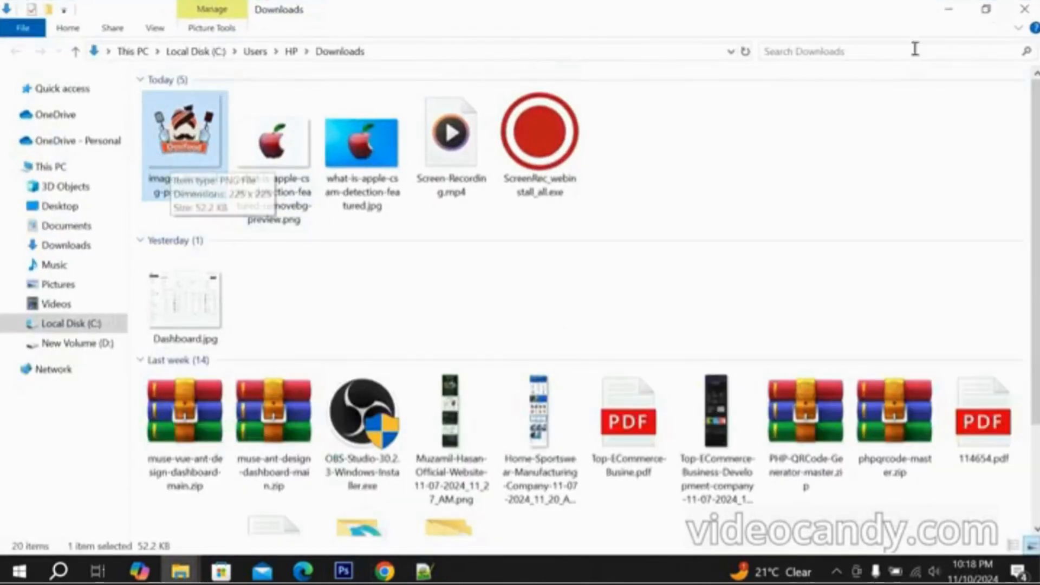
click(947, 10)
Switch to the Canva tab and leave the apple design for the Canva home page.
click(64, 17)
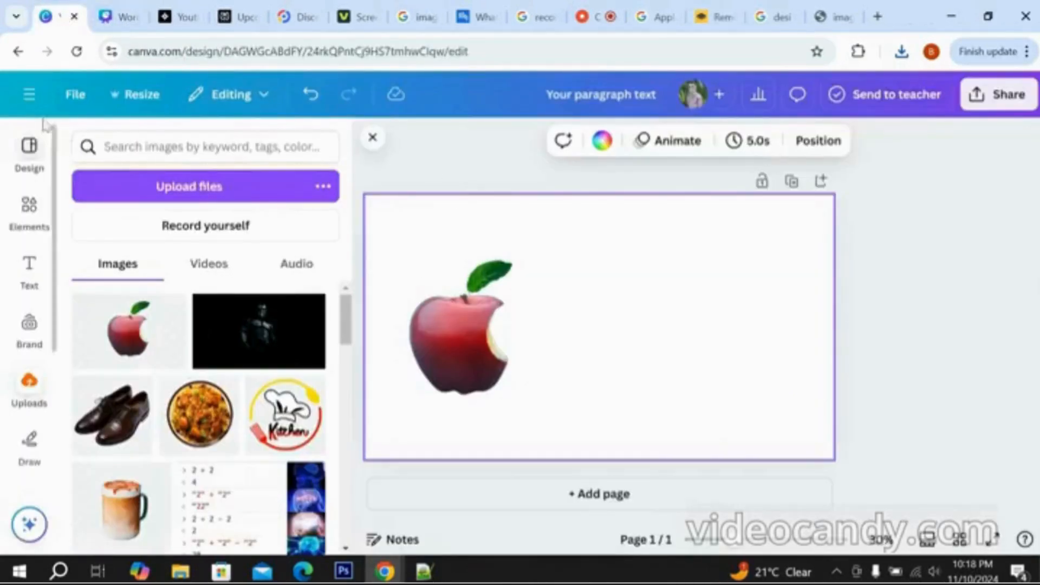
click(29, 94)
click(96, 115)
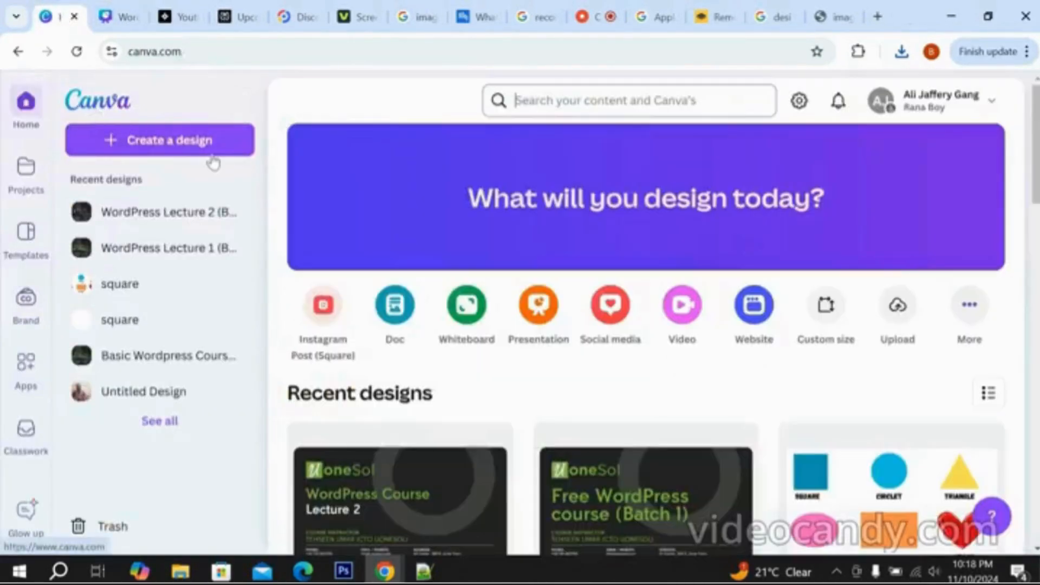
Search Canva for "desi food" and look over the matching templates.
click(609, 105)
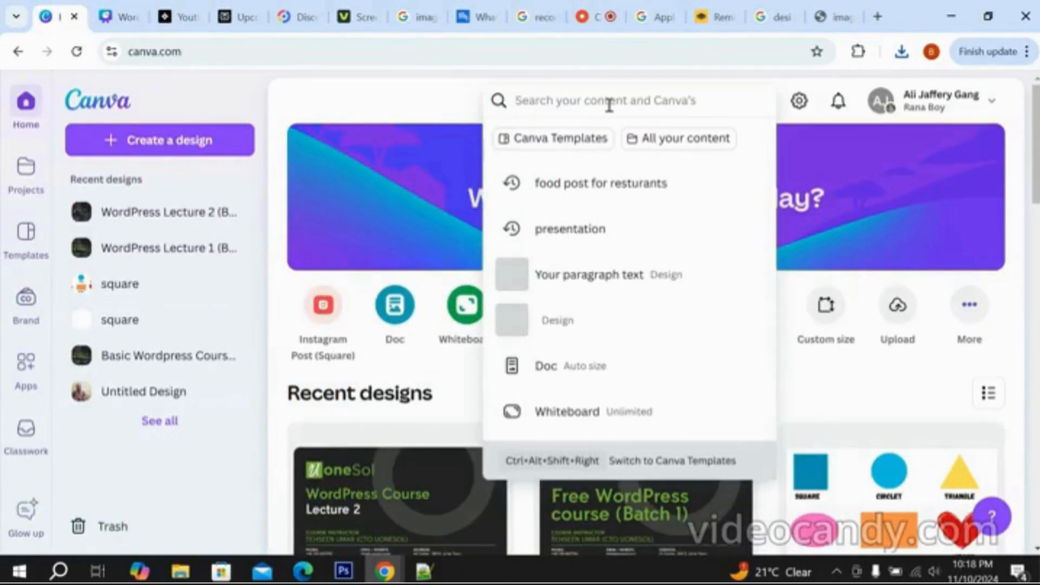
text(desi)
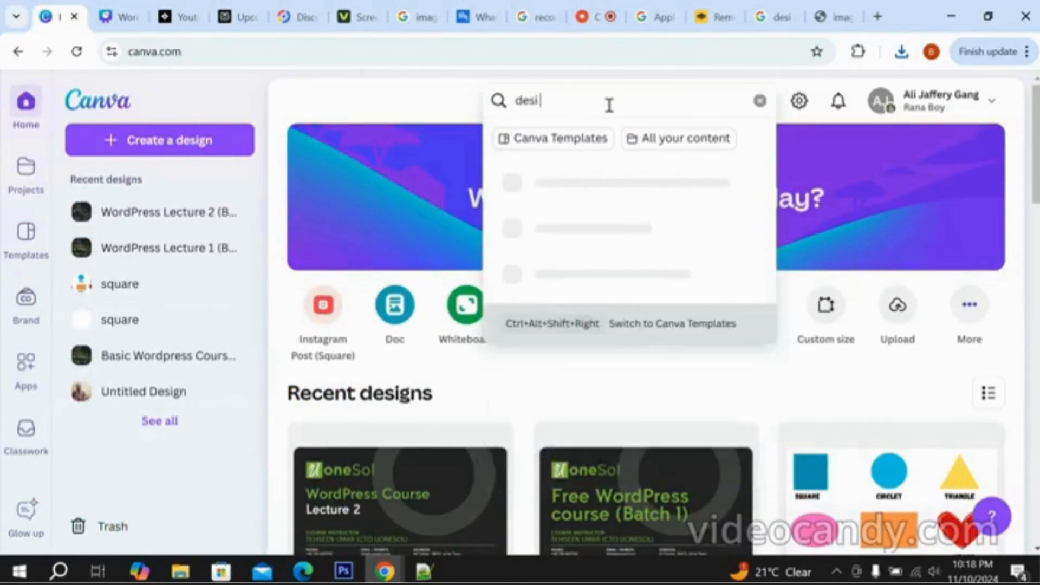
text( food)
key(Return)
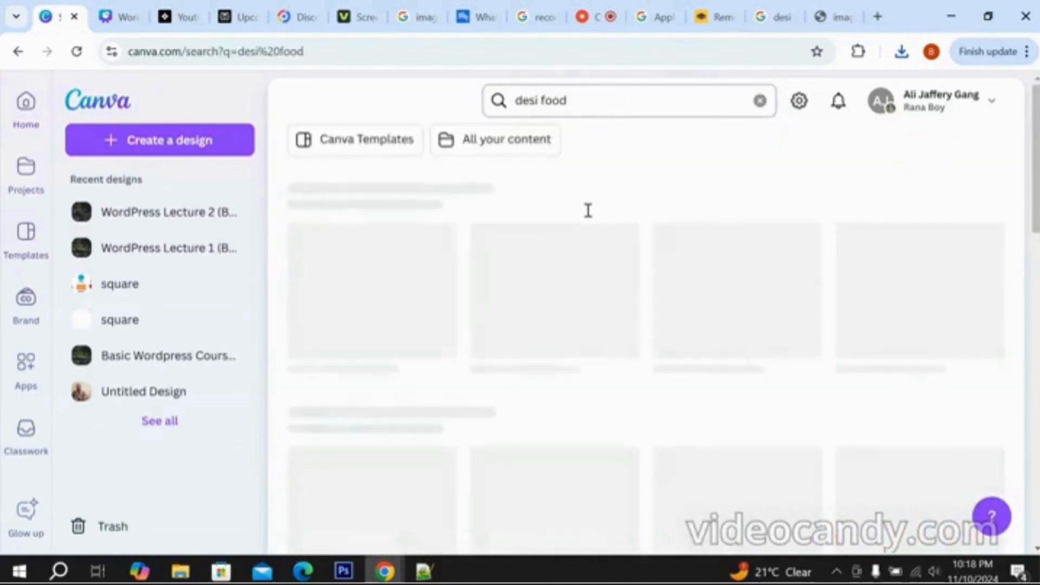
scroll(586, 300, down, 4)
scroll(586, 306, down, 10)
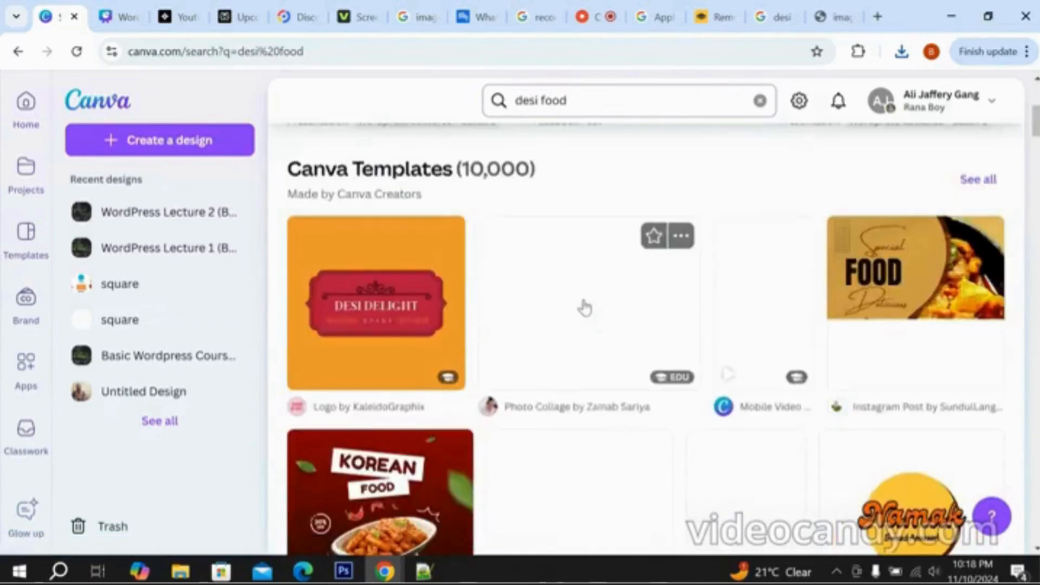
scroll(585, 309, up, 6)
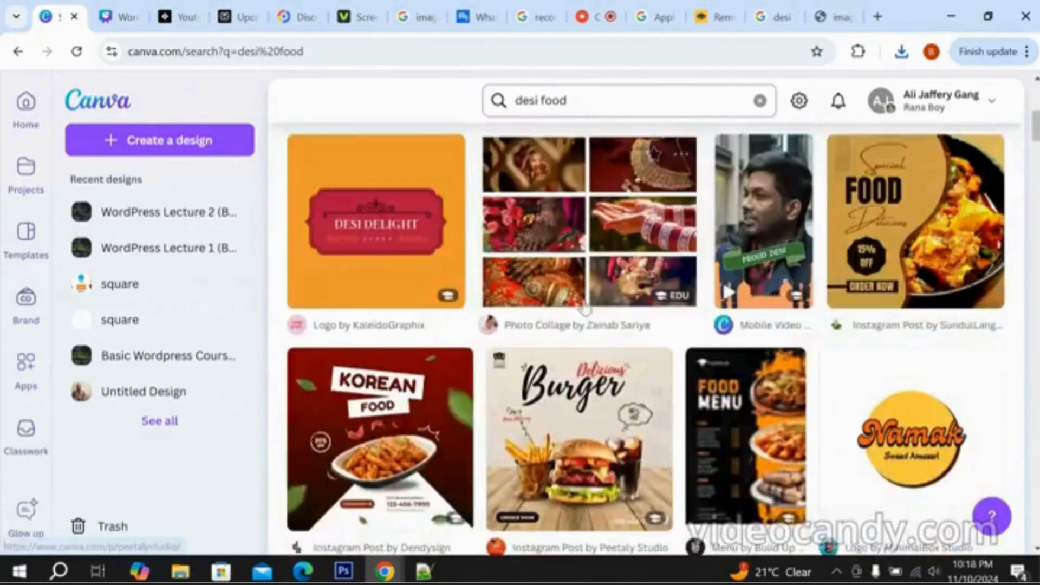
Change the search to "desi food post", browse the templates and open the Healthy Food Instagram Post with the "Mouth Watering Food" heading.
click(583, 101)
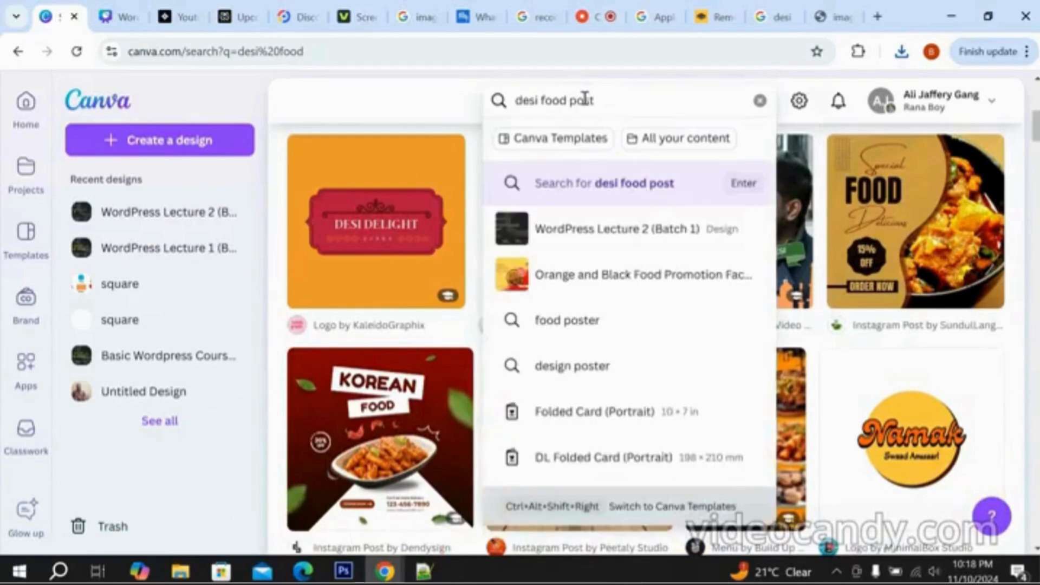
key(Return)
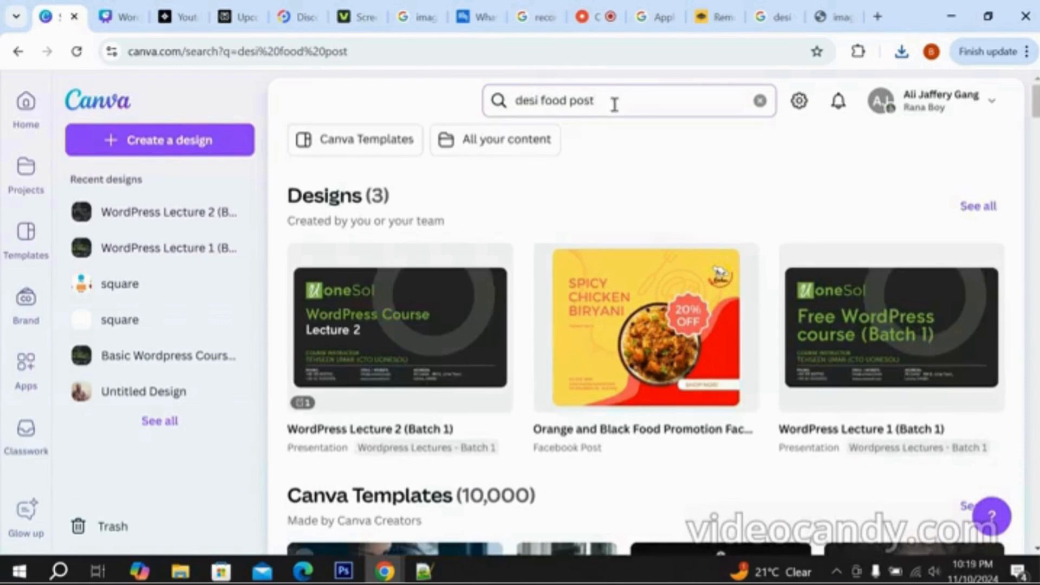
scroll(317, 276, down, 10)
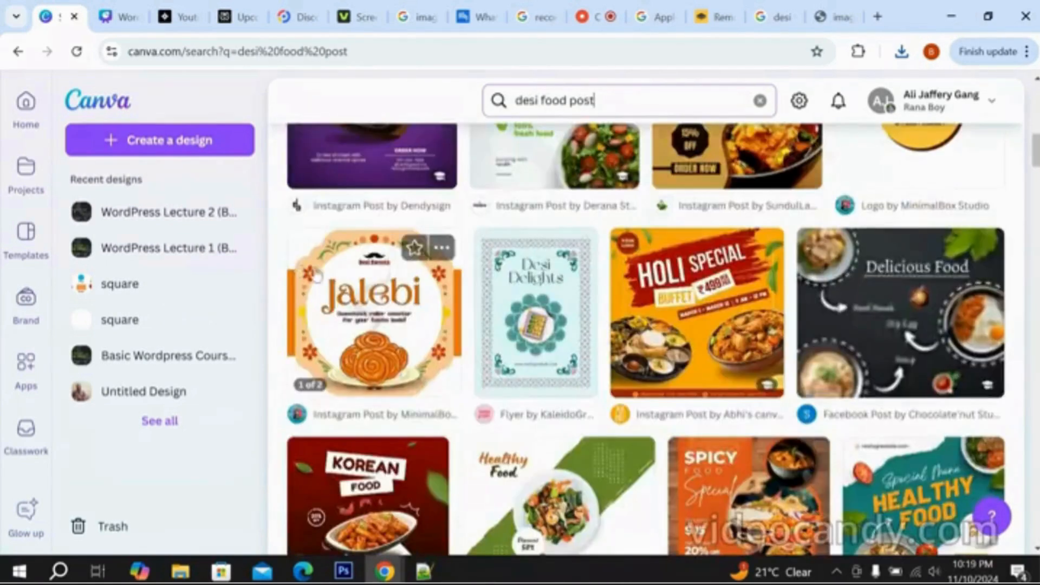
scroll(317, 276, down, 4)
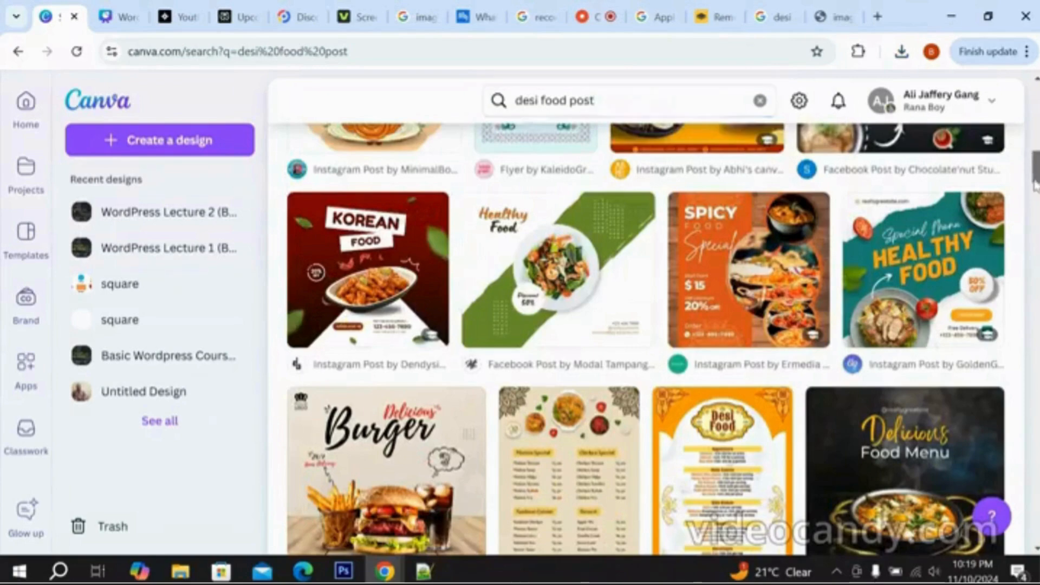
drag(1036, 183, 1036, 261)
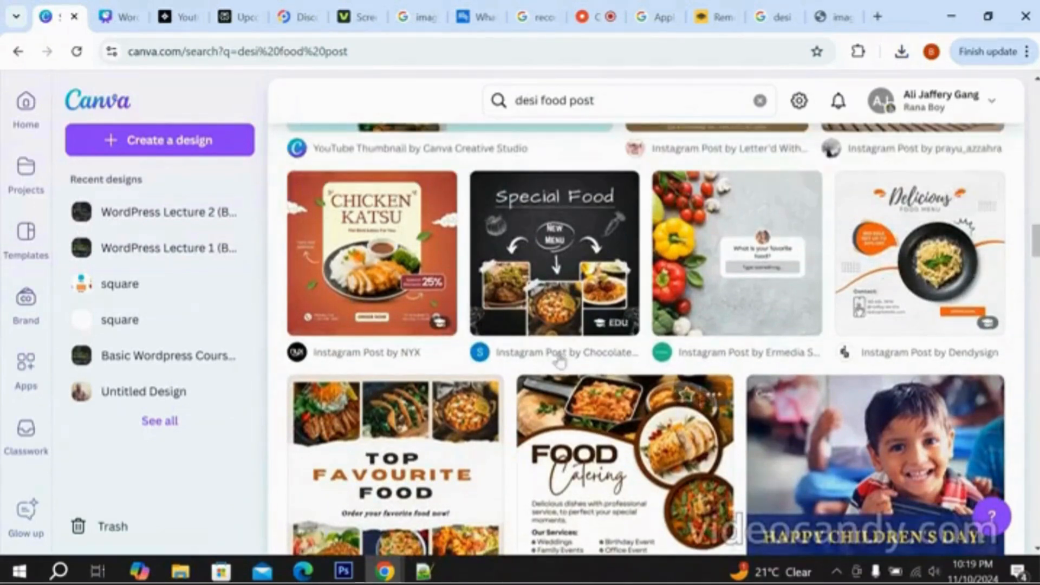
scroll(561, 356, down, 4)
scroll(560, 356, down, 3)
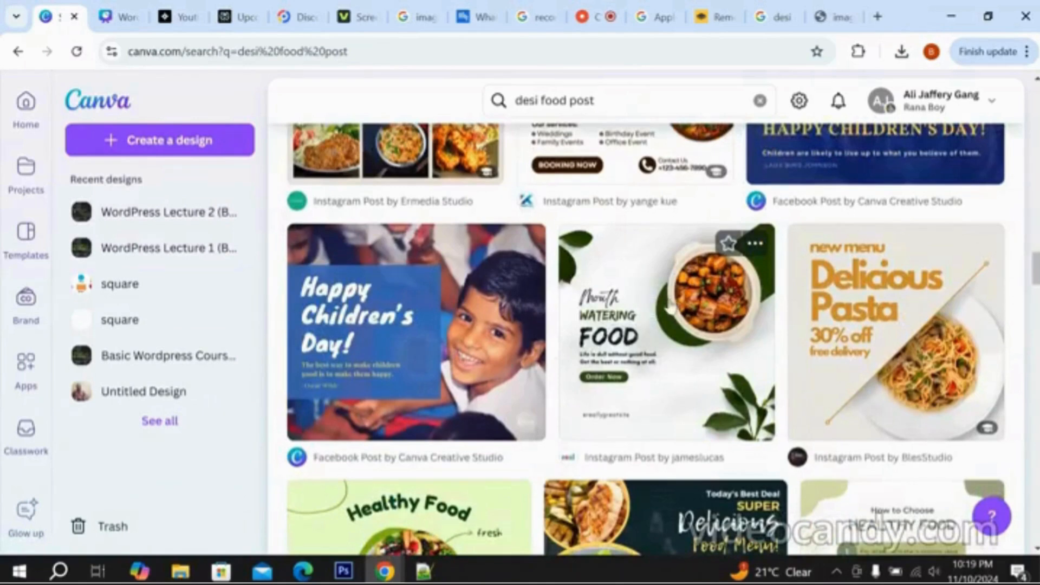
click(670, 306)
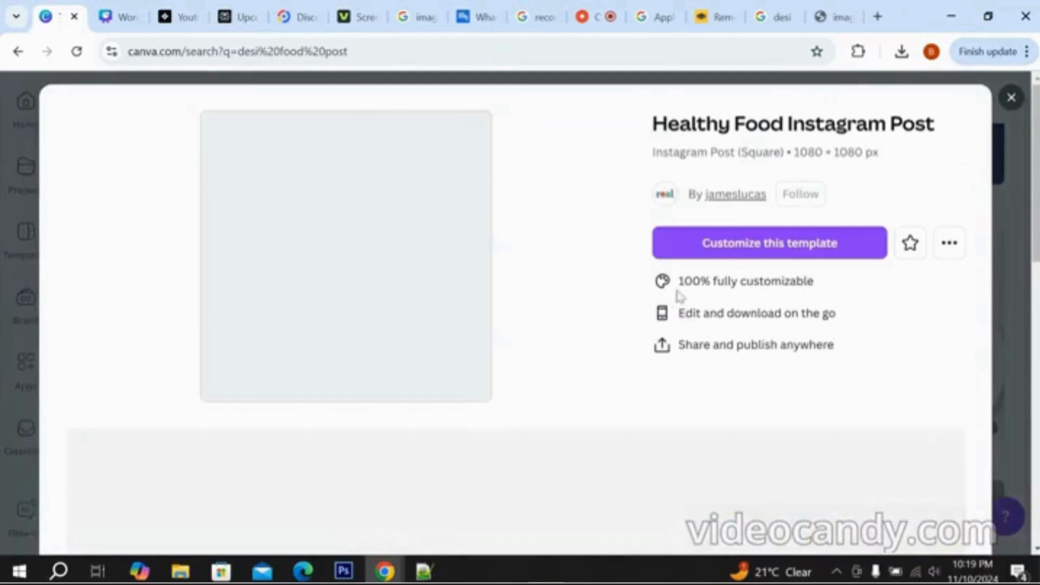
Open the Healthy Food Instagram Post template for customizing and look over its layout and food bowl image.
click(771, 252)
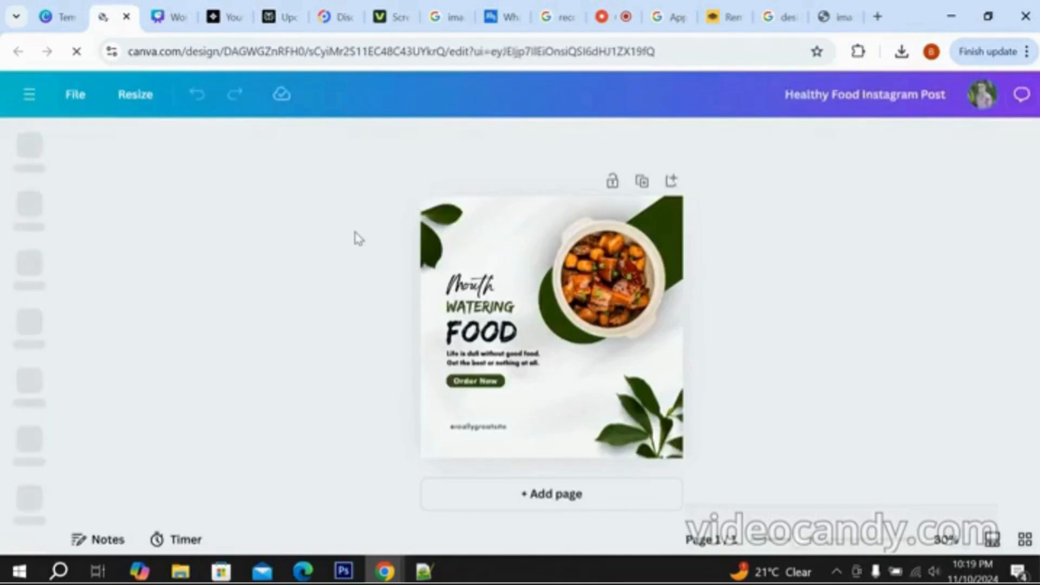
ctrl+scroll(544, 262, up, 5)
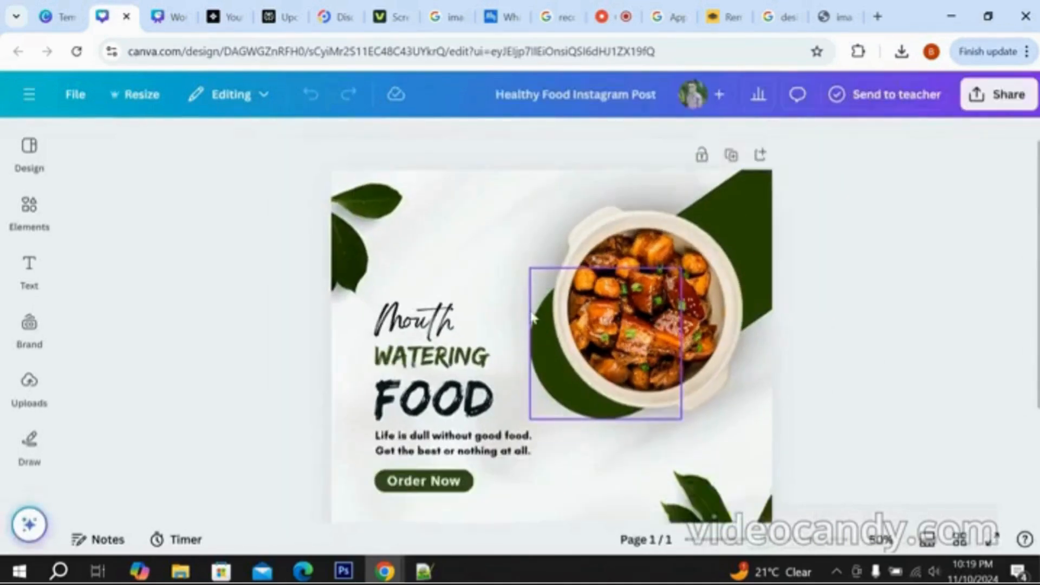
scroll(562, 274, down, 3)
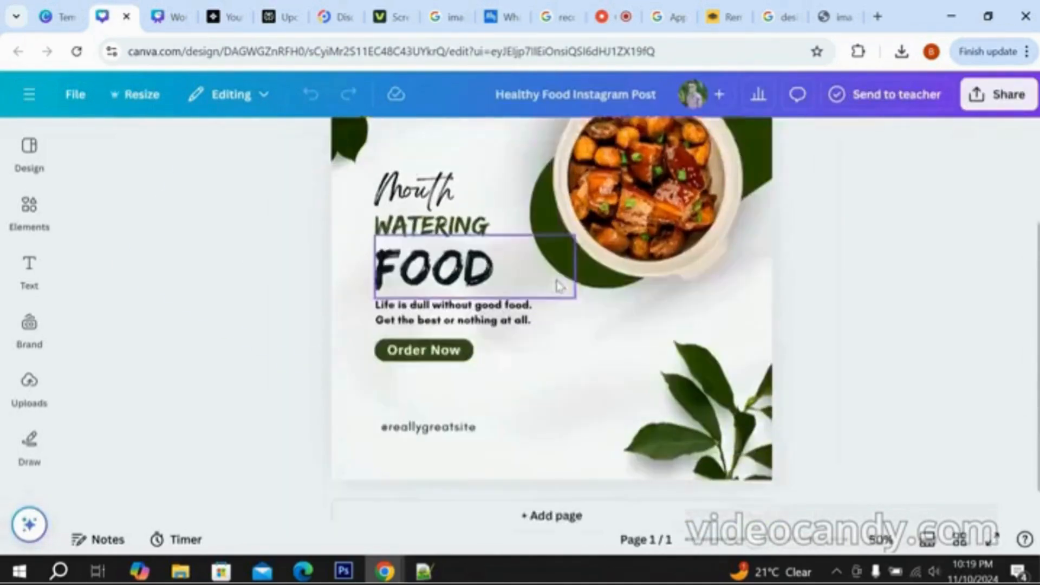
scroll(367, 328, up, 3)
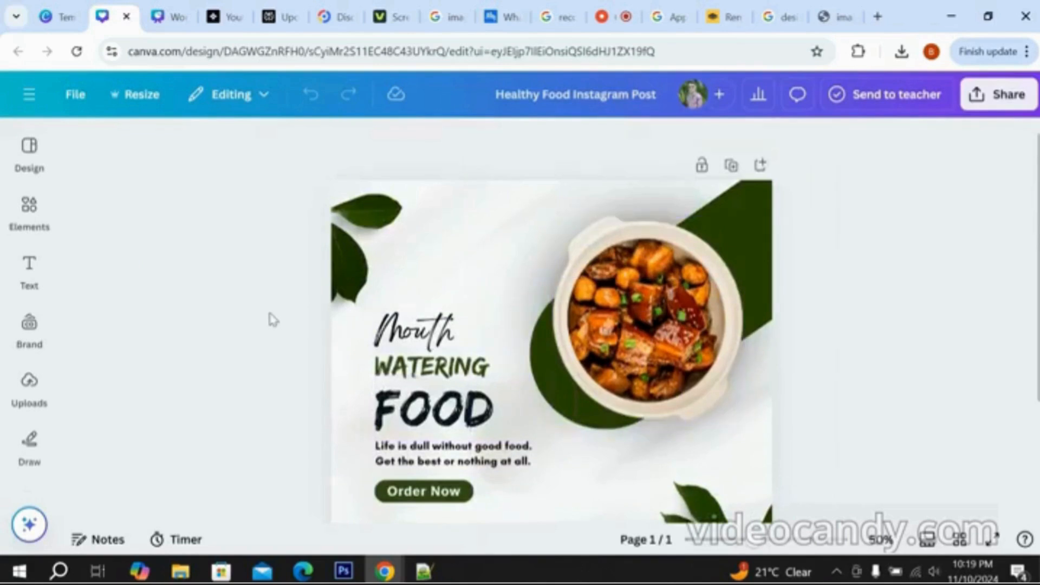
scroll(346, 288, down, 2)
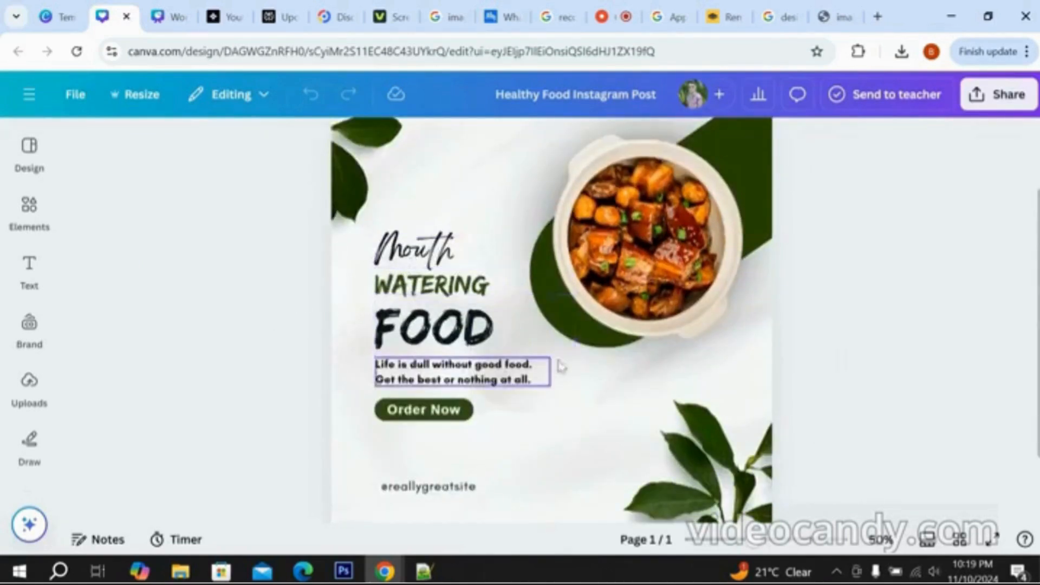
click(621, 229)
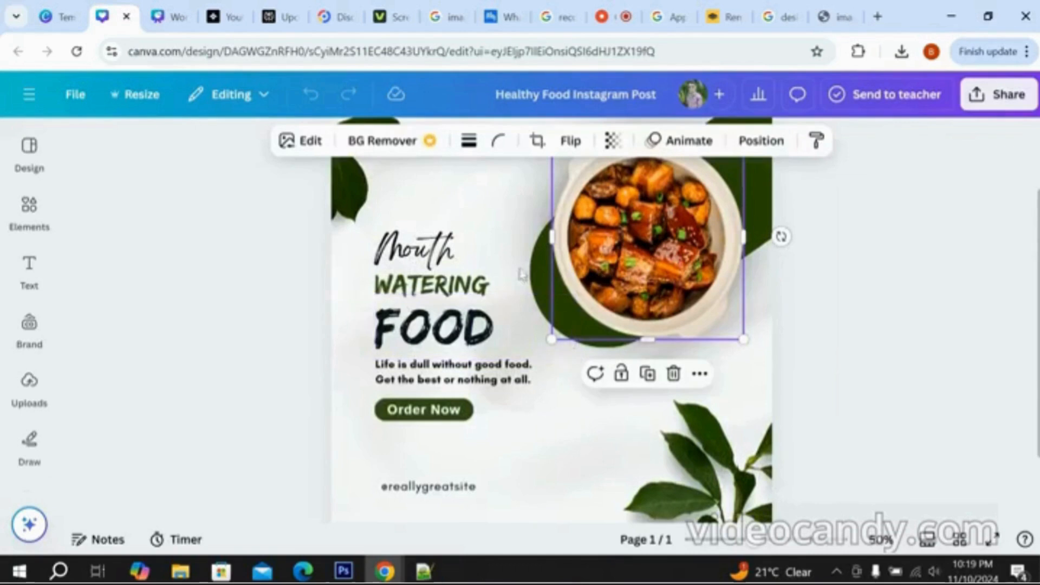
click(206, 274)
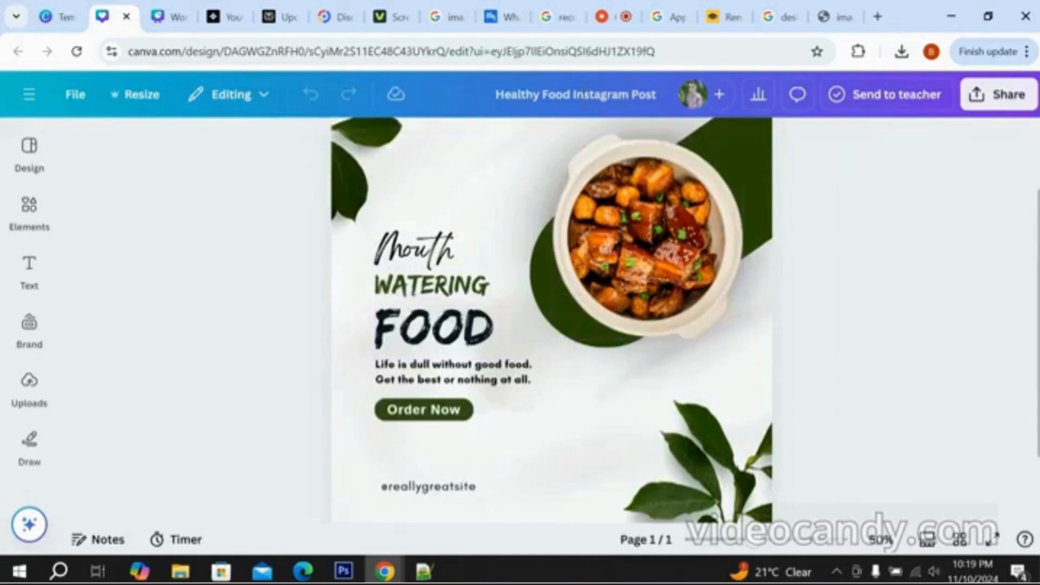
Close the browser tab showing the Desifood logo image and search Google Images for "desi biryani png".
click(829, 17)
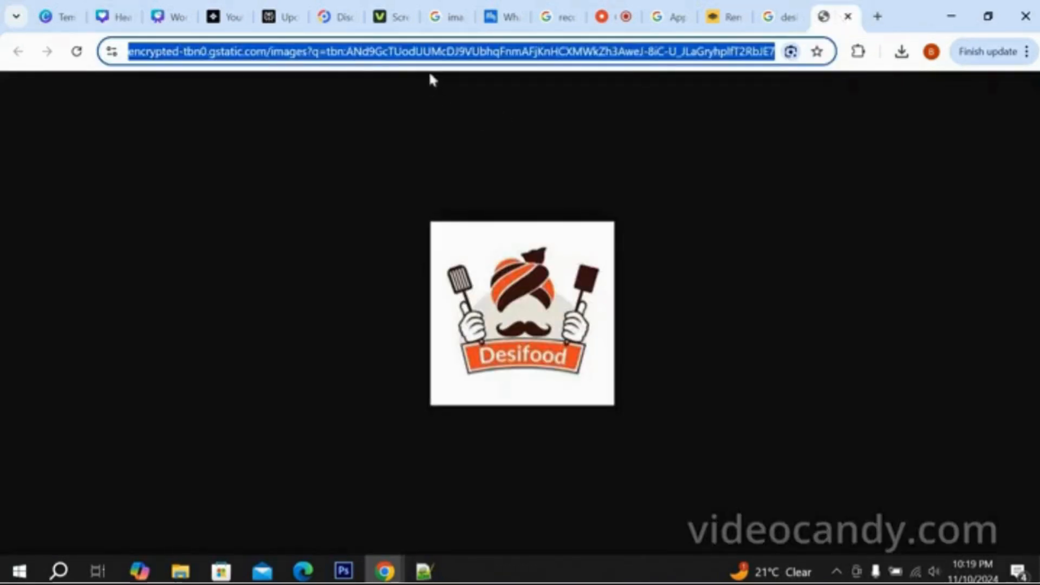
click(848, 17)
drag(308, 92, 200, 90)
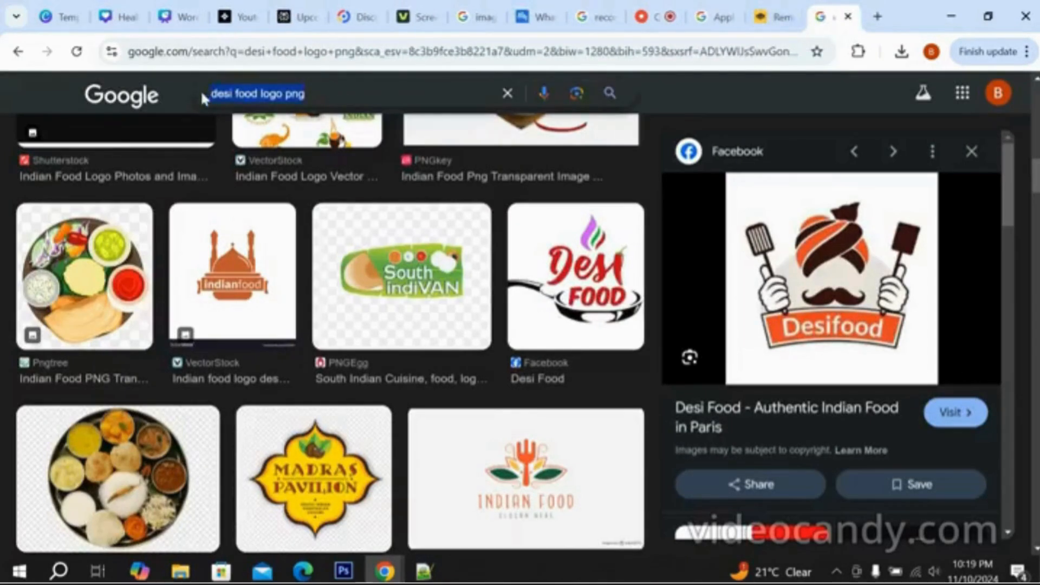
text(desi b)
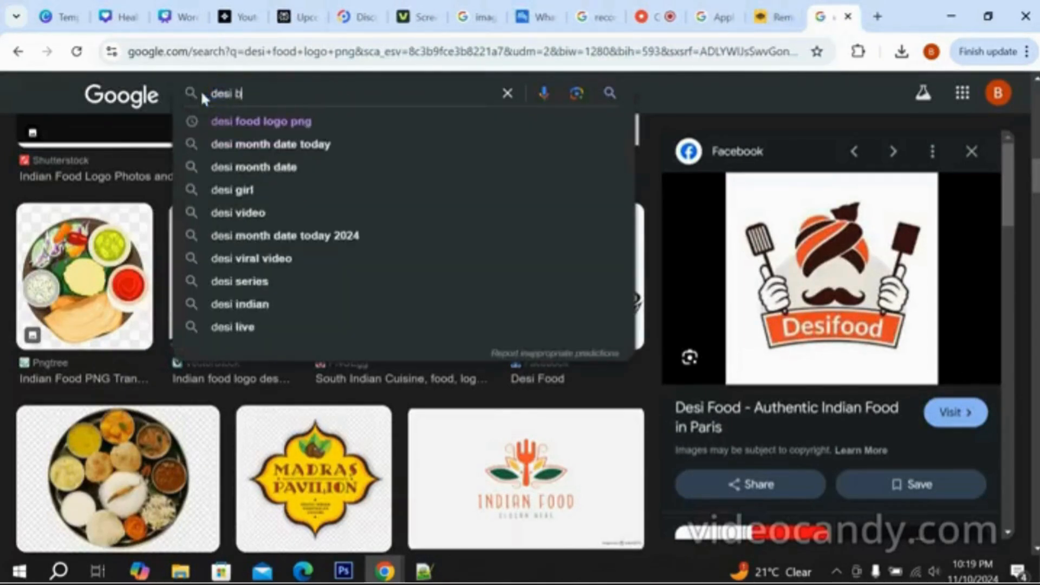
text(iryani)
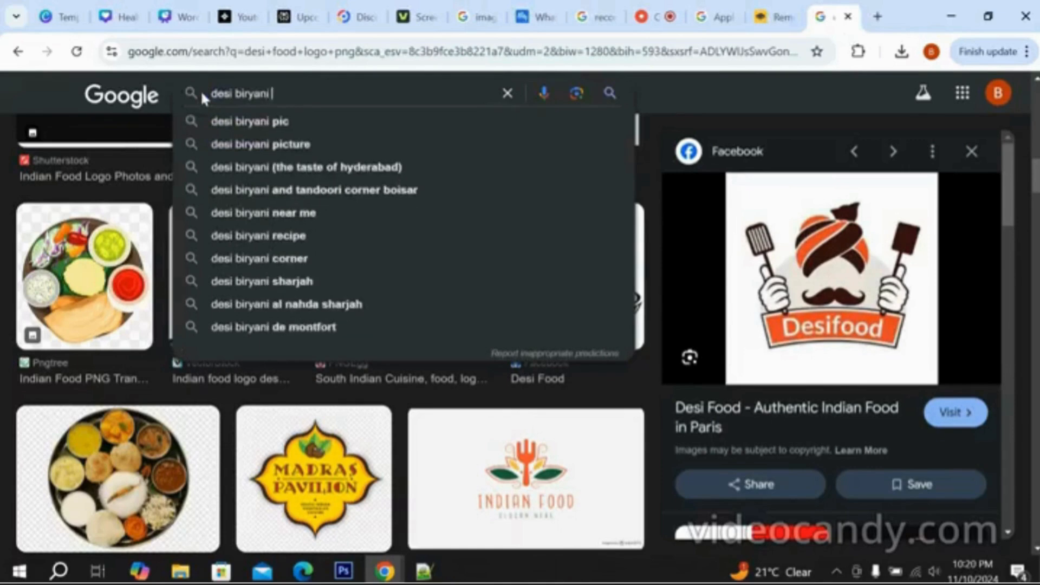
text( png)
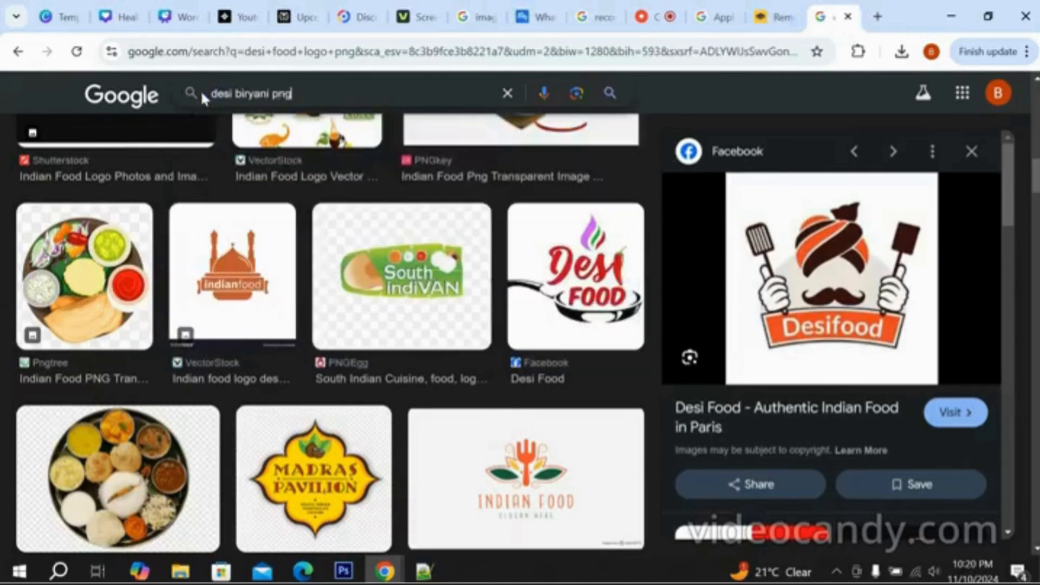
key(Return)
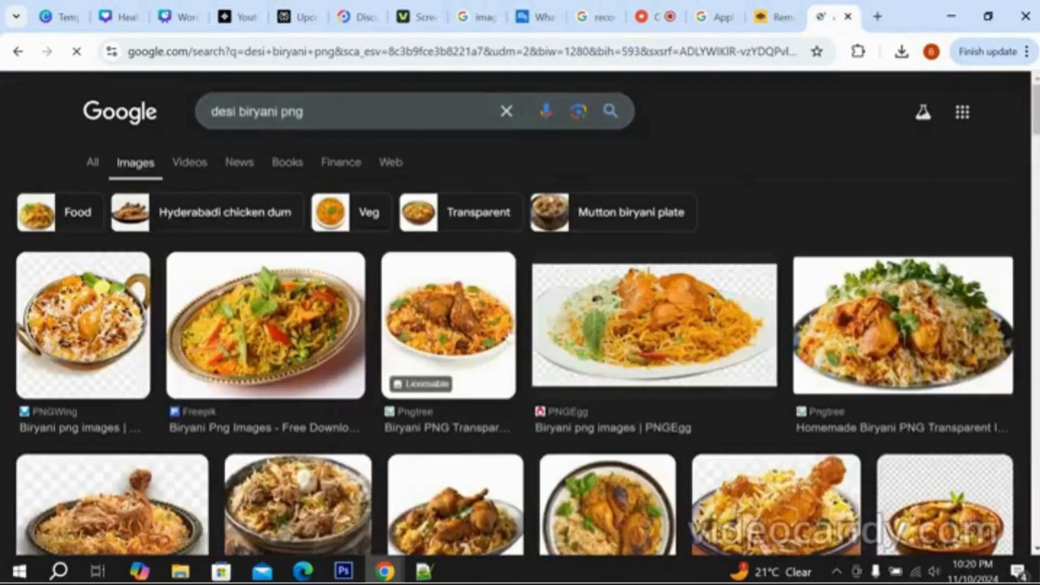